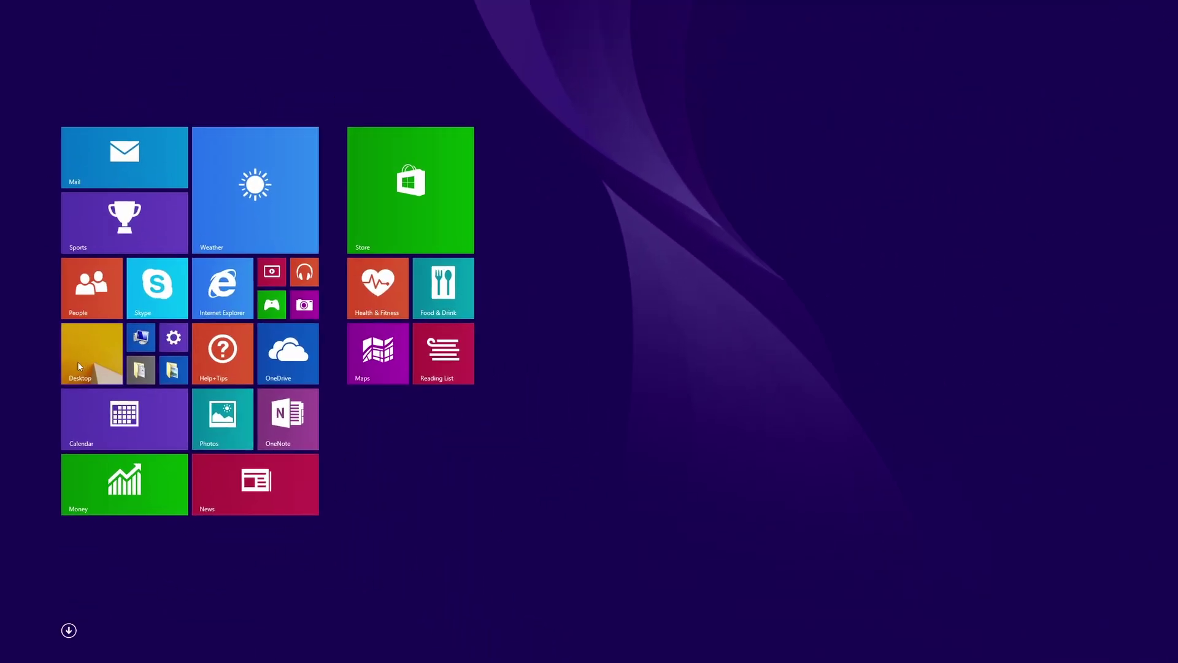
Go to the desktop and restore the Notepad checklist, selecting and deselecting its text
left_click(76, 395)
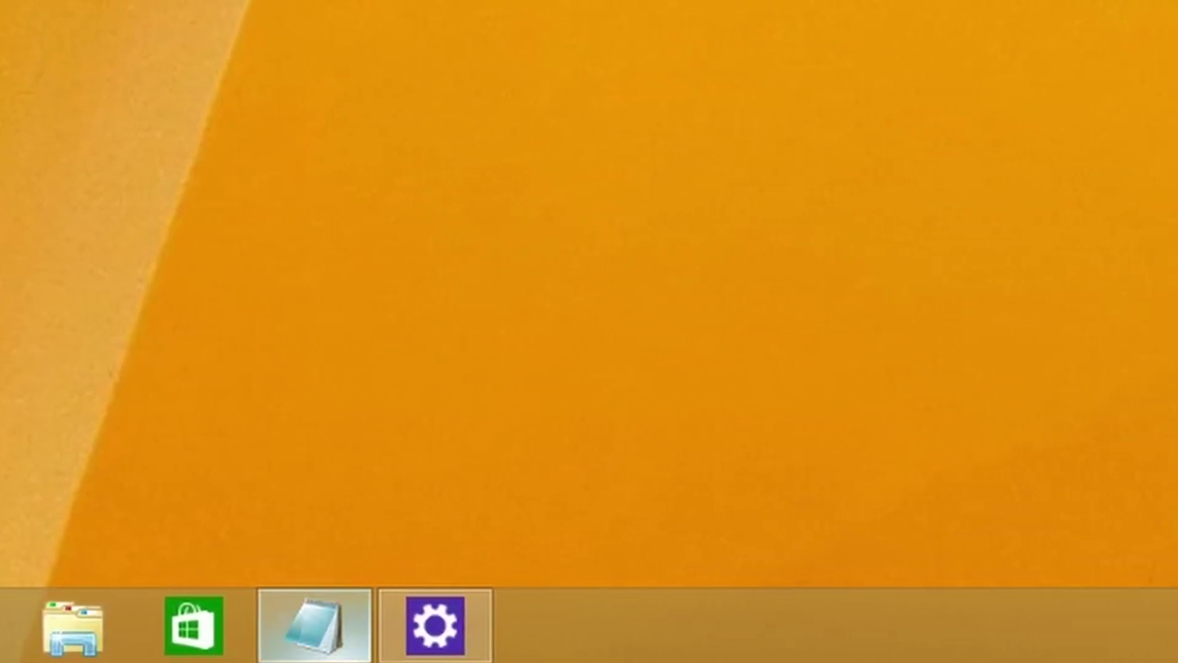
mouse_move(359, 641)
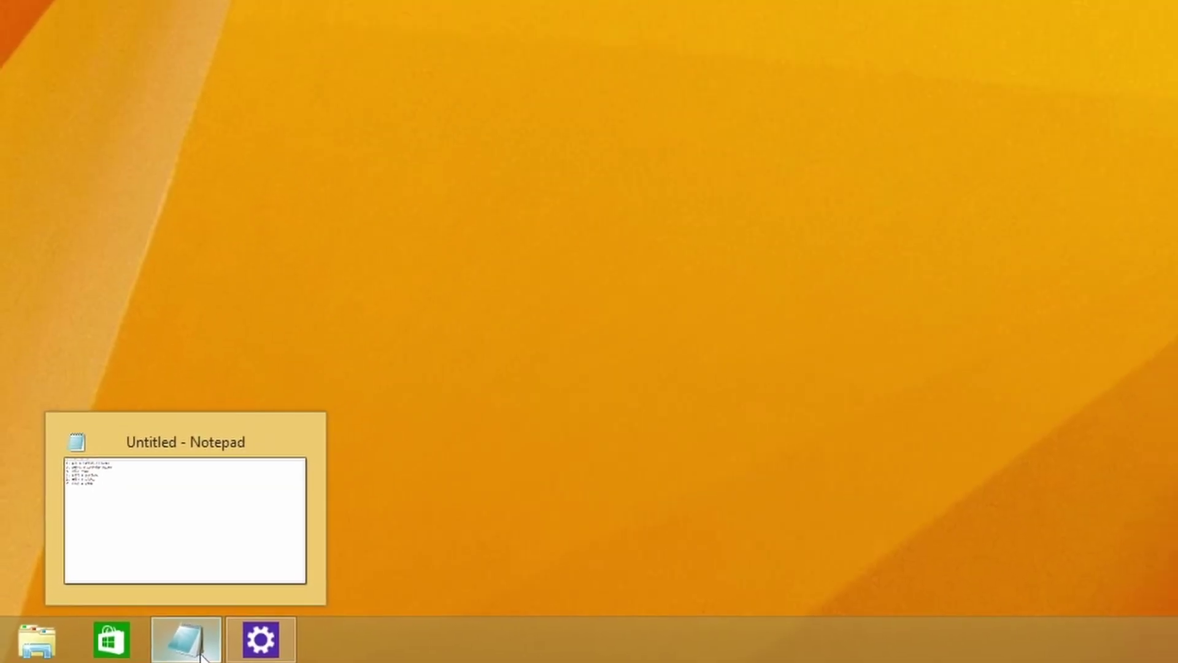
left_click(201, 654)
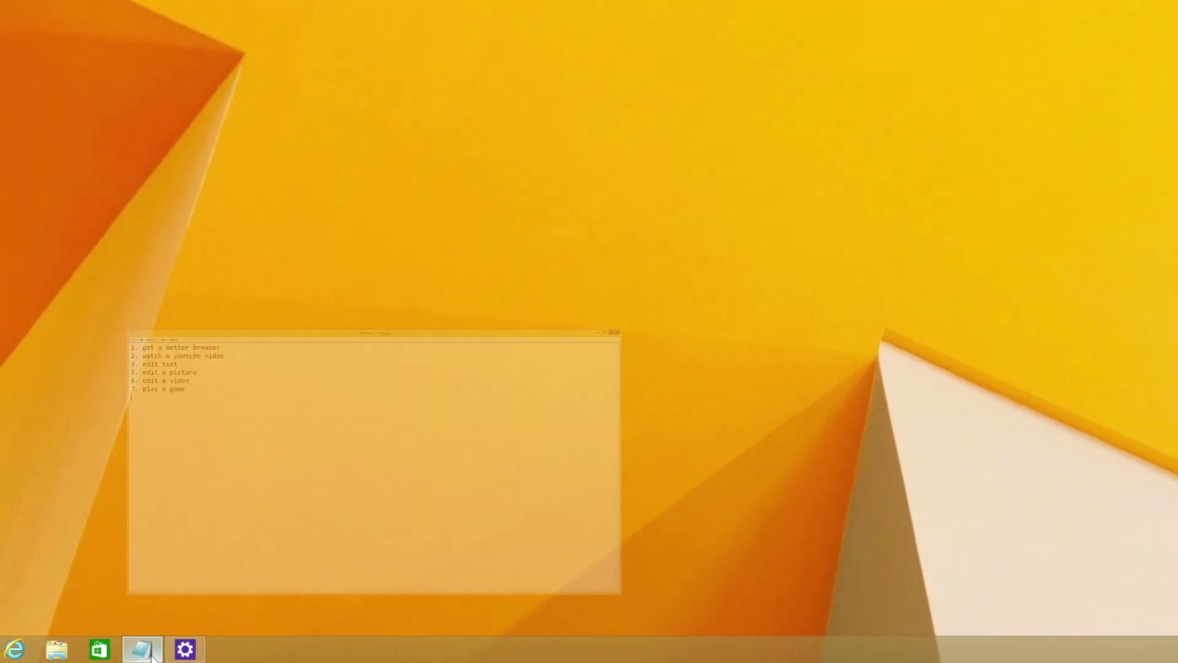
key("ctrl+a")
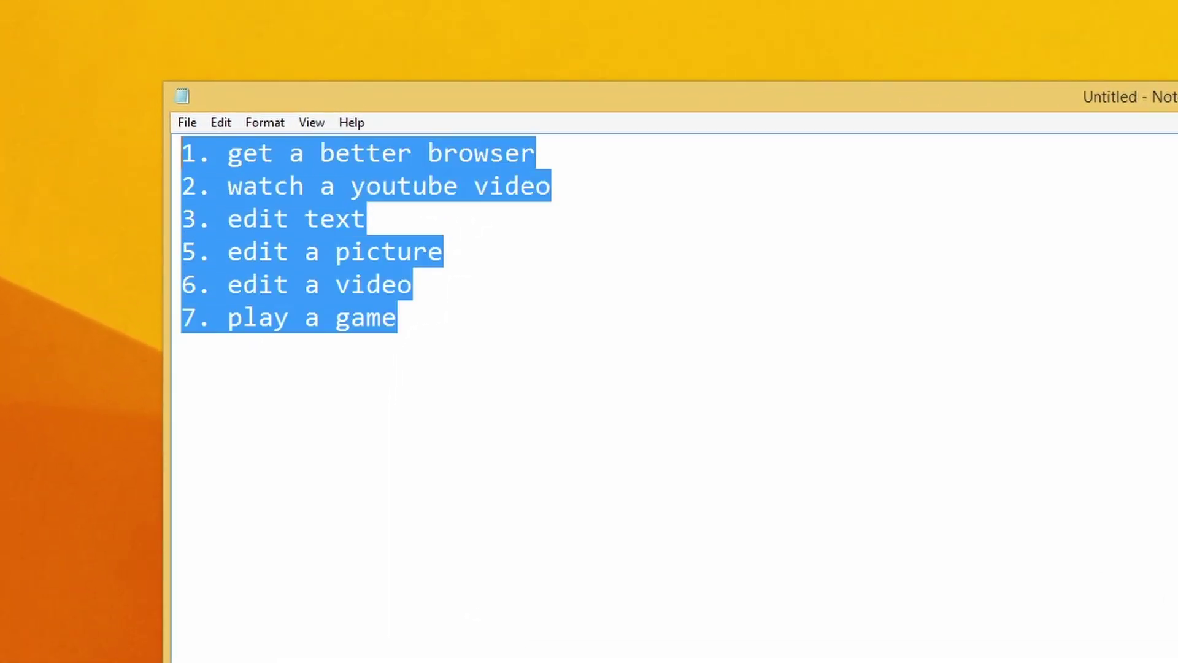
left_click(227, 186)
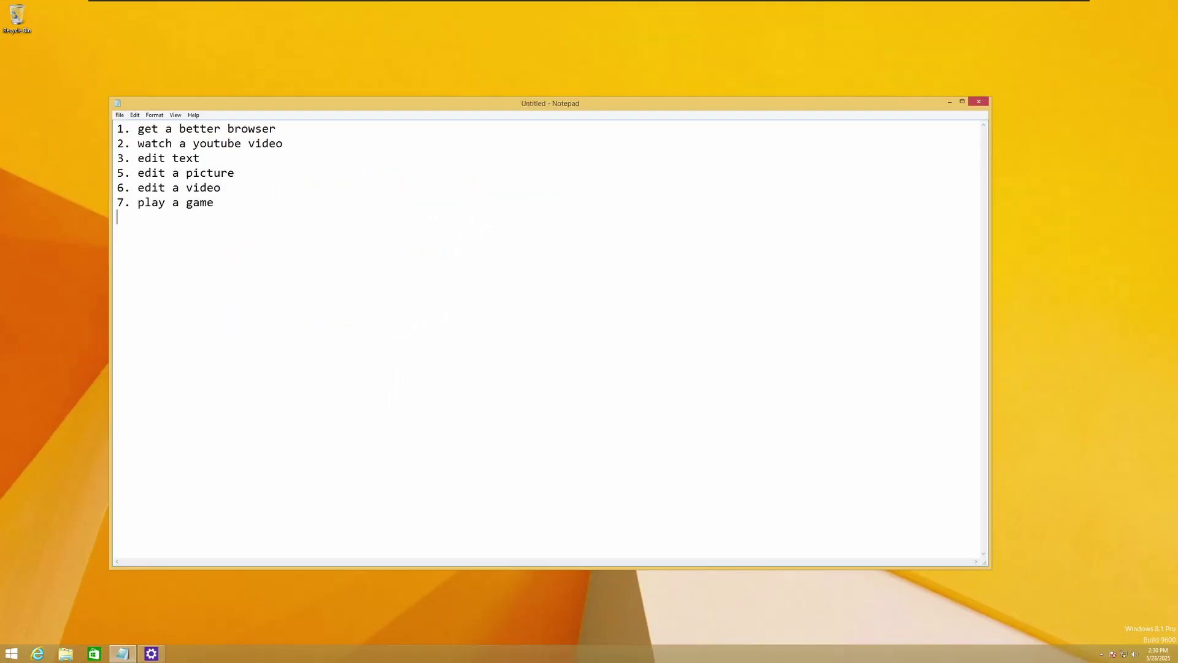
key("ctrl+a")
left_click(172, 172)
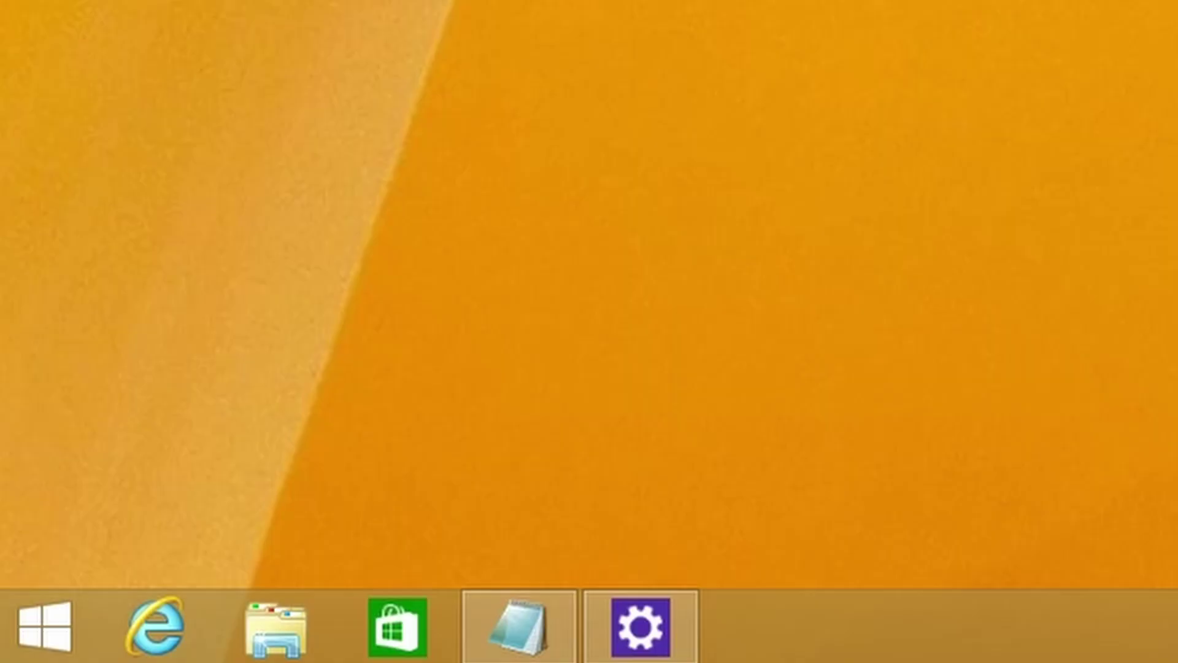
Launch the Calculator app from the All apps list on the Start screen
key("super")
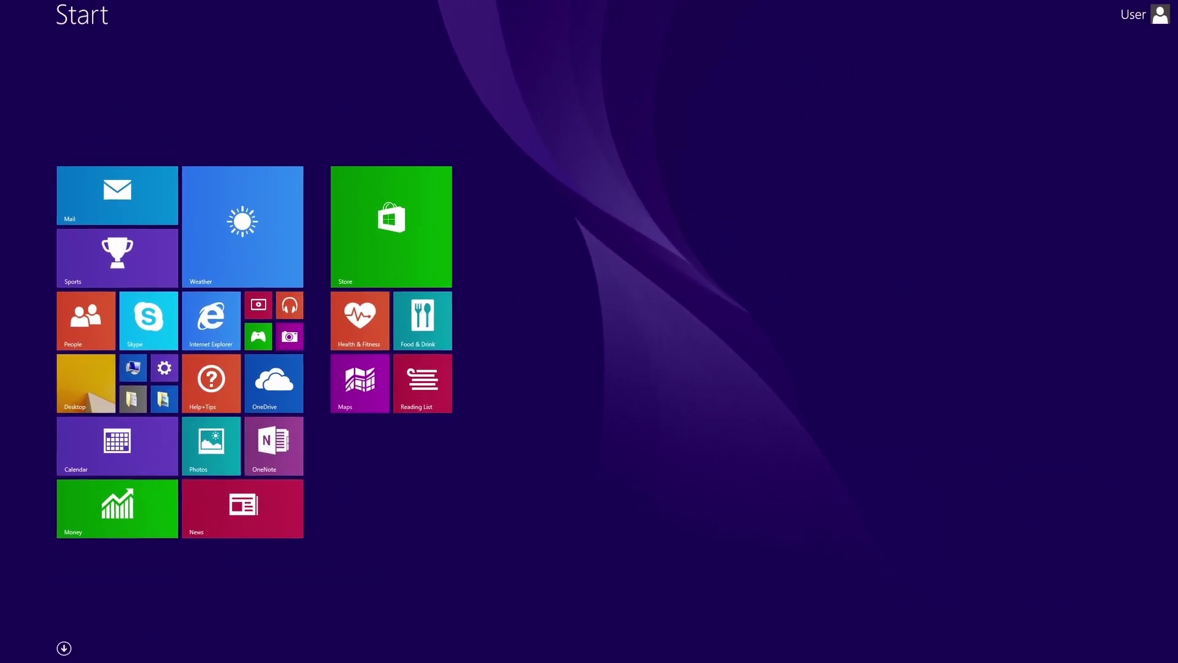
left_click(59, 630)
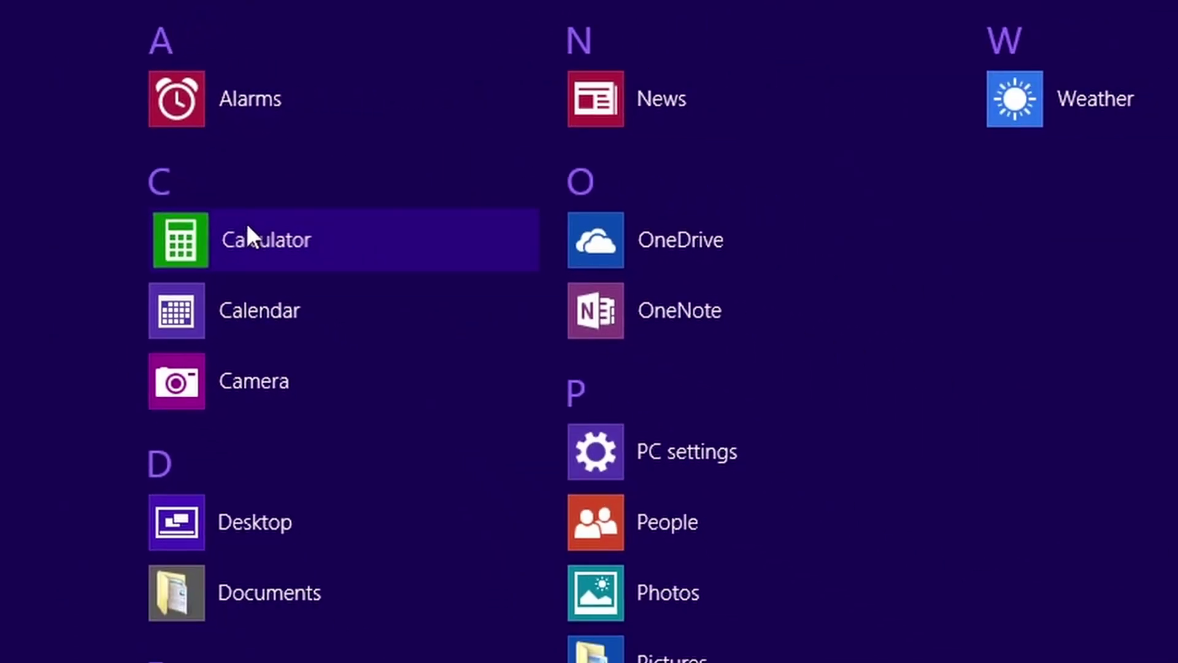
left_click(86, 152)
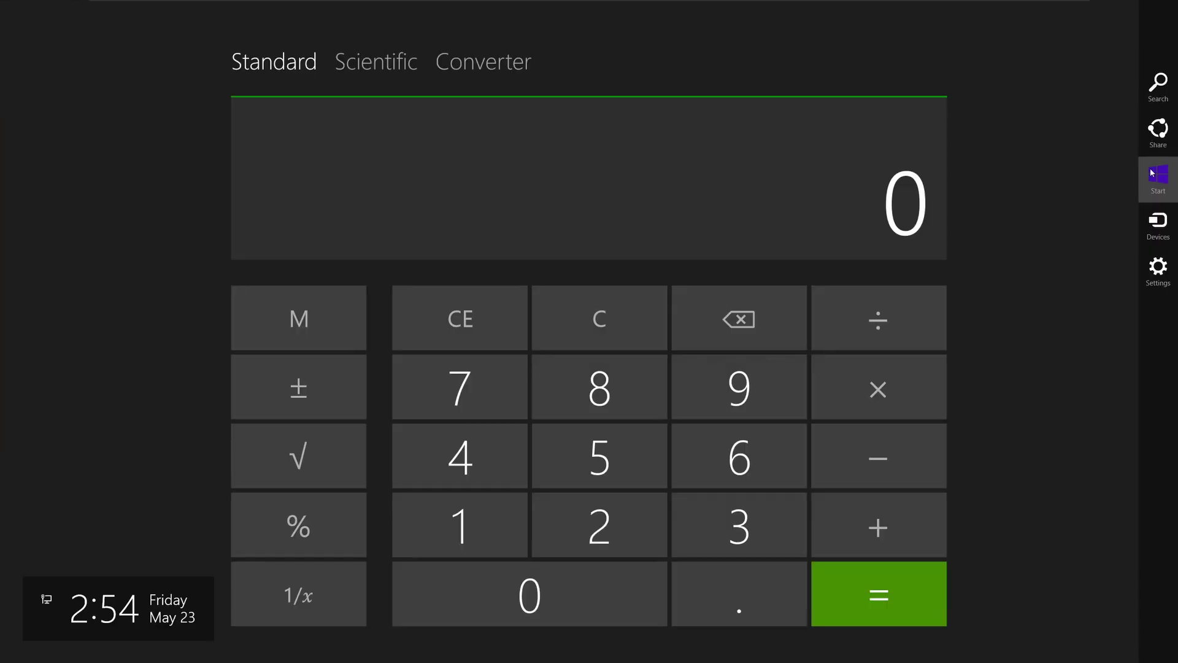
Open the Maps app and pan the world map, then open the desktop Calculator
left_click(1127, 441)
left_click(343, 383)
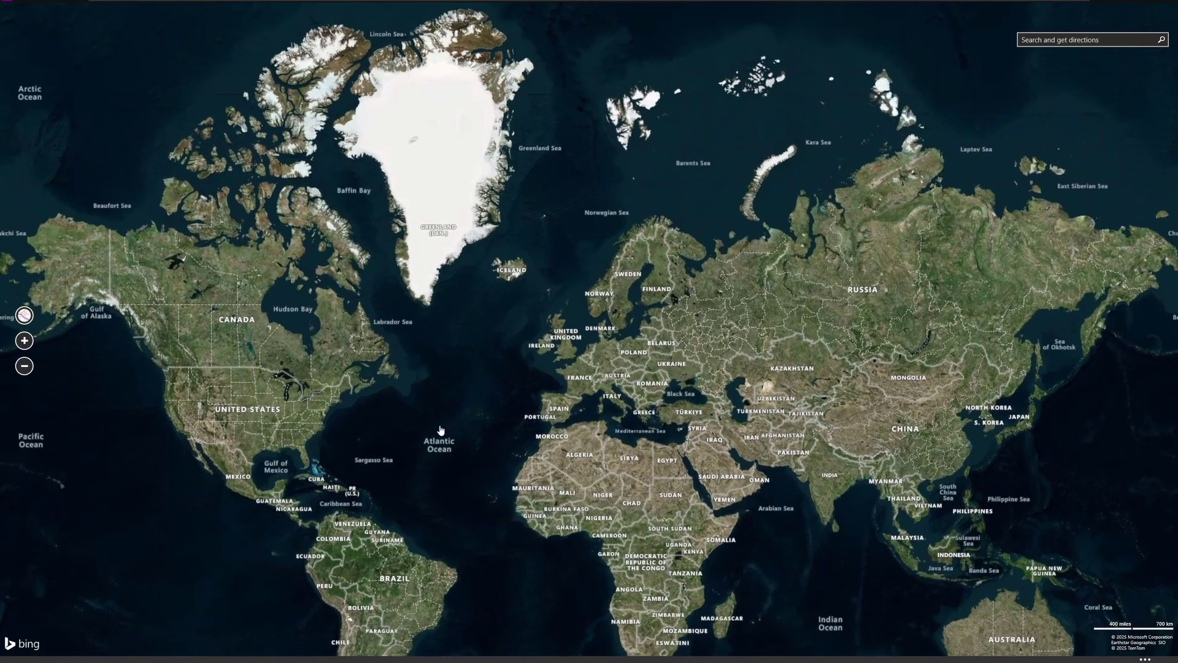
left_click_drag(440, 430, 534, 439)
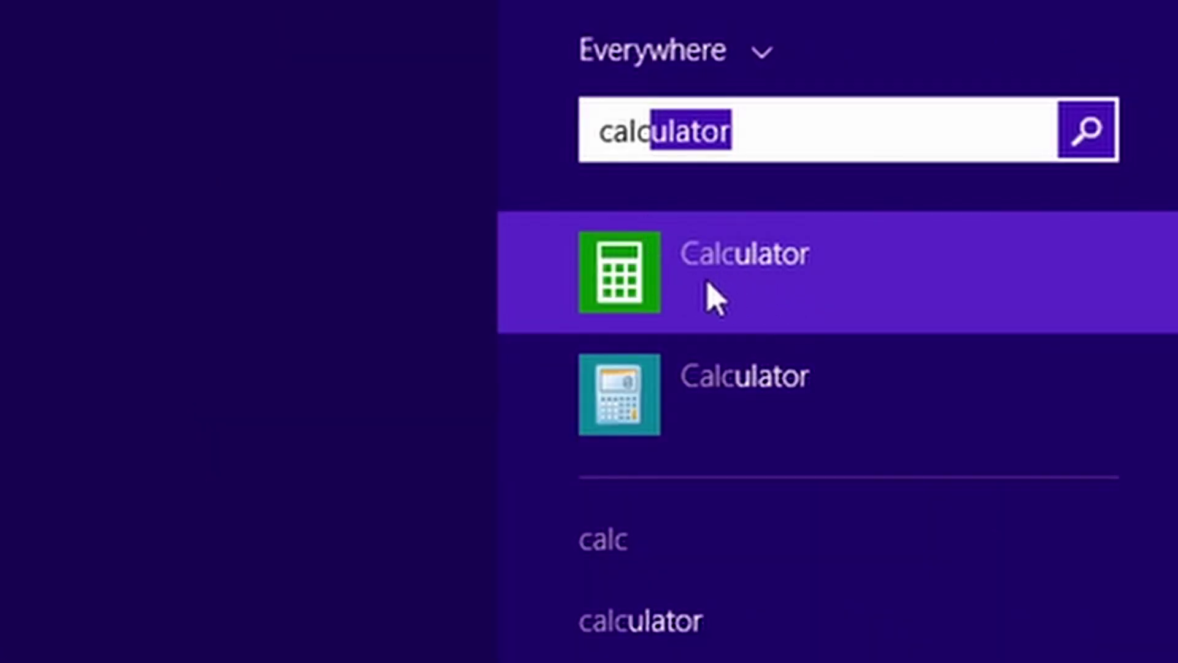
left_click(760, 389)
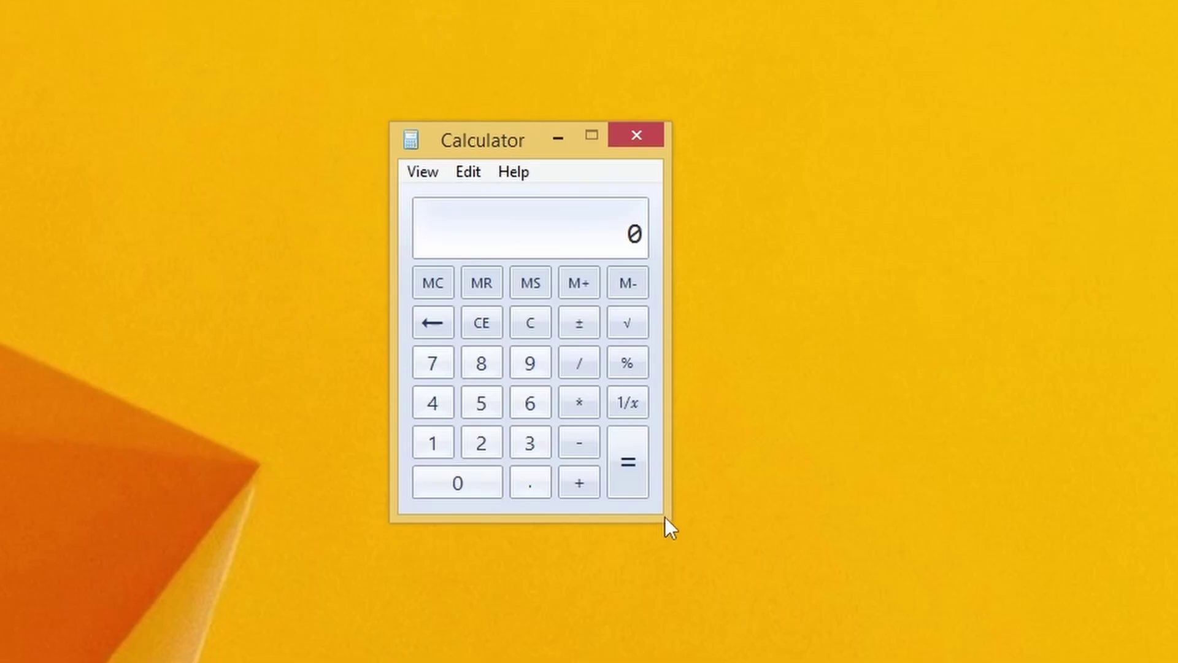
key("super")
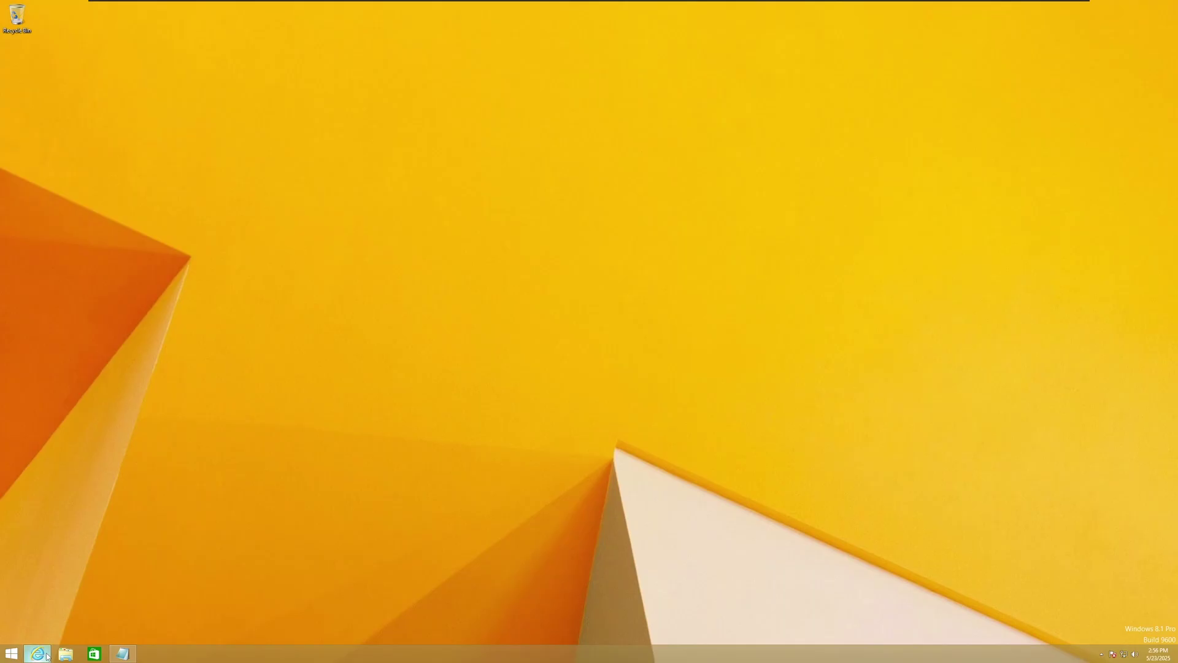
Search 'chrome' in a new Internet Explorer tab and download ChromeSetup from Google's page
left_click(131, 643)
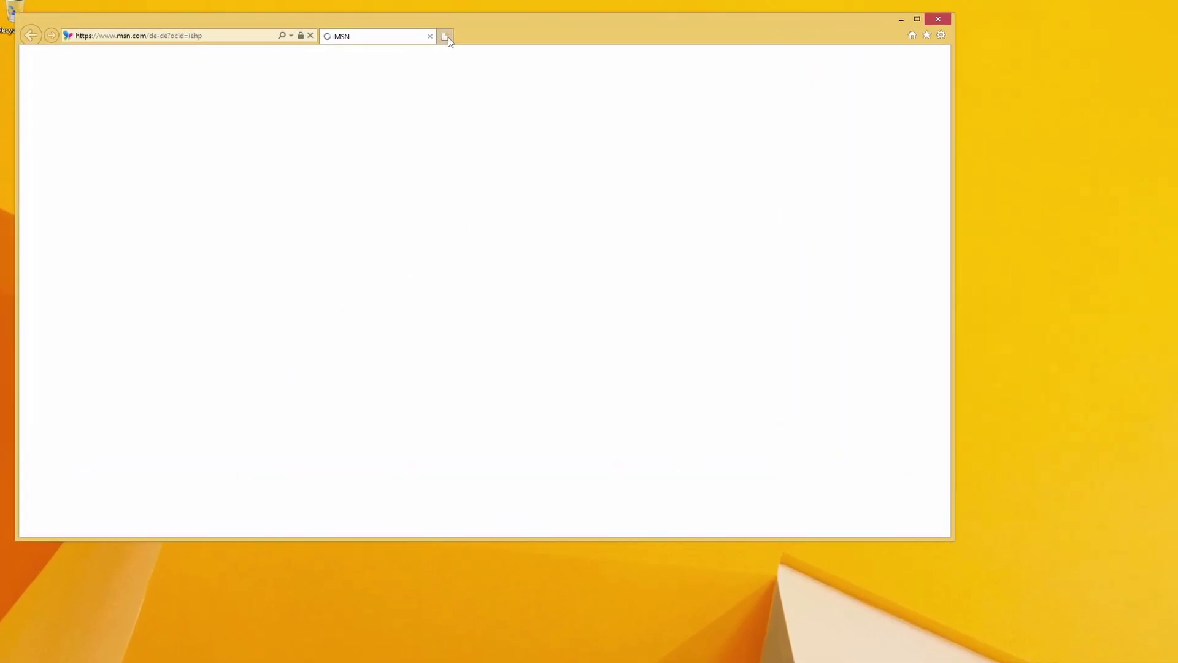
left_click(354, 35)
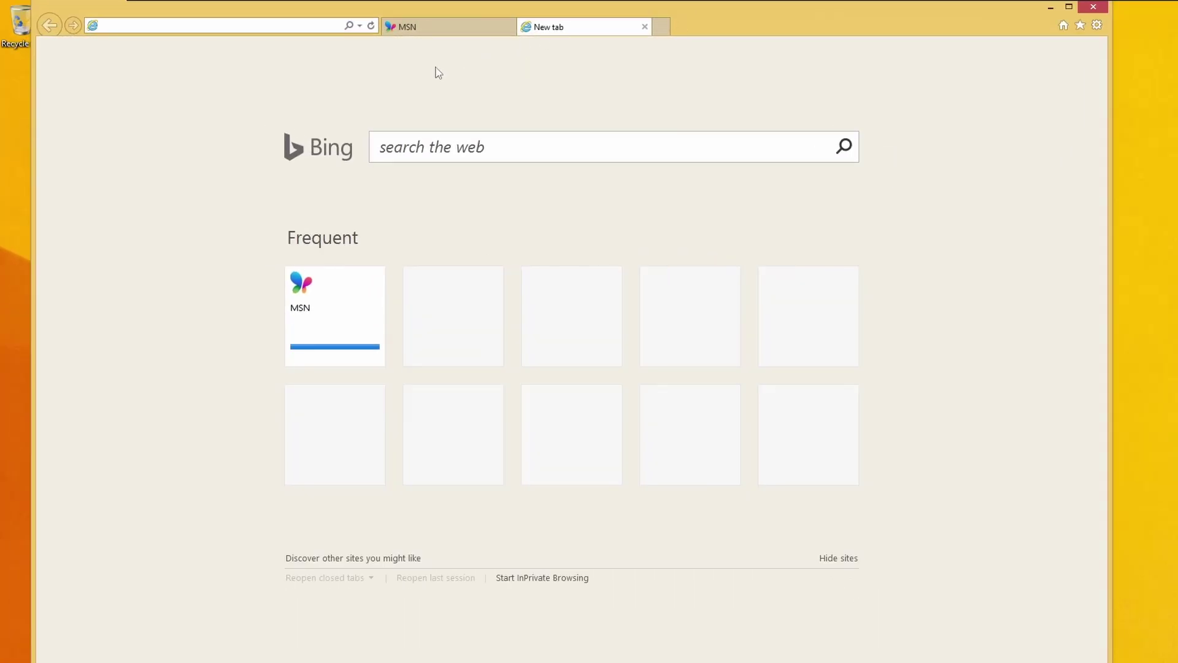
left_click(461, 147)
type("chrome")
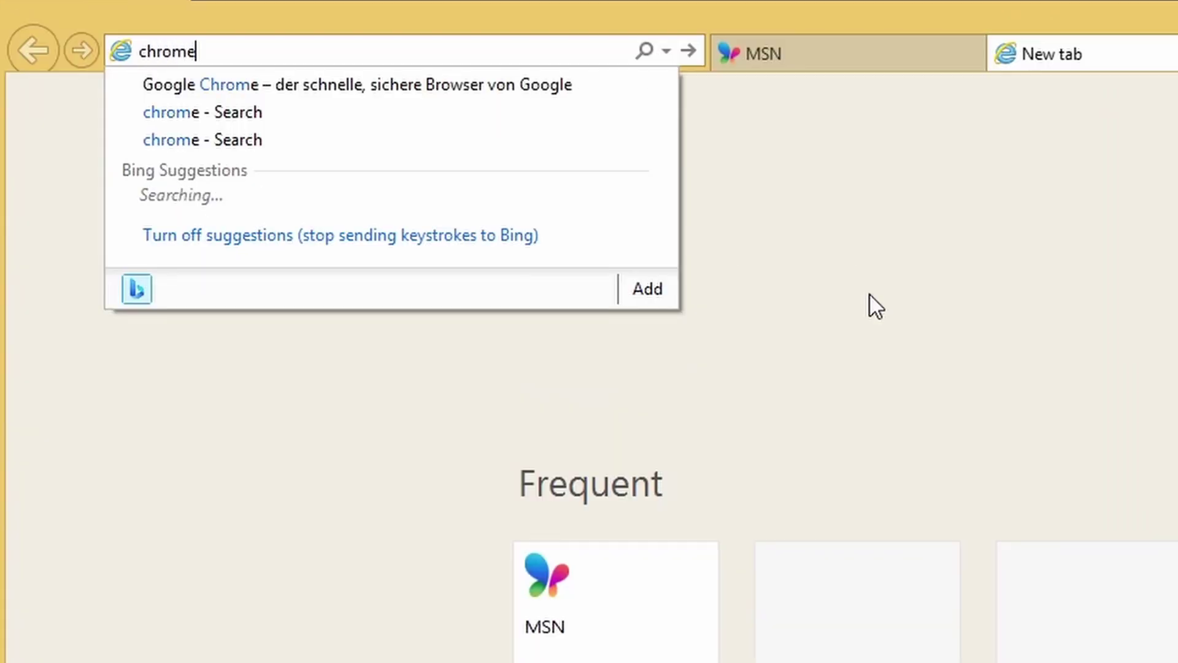
key("Return")
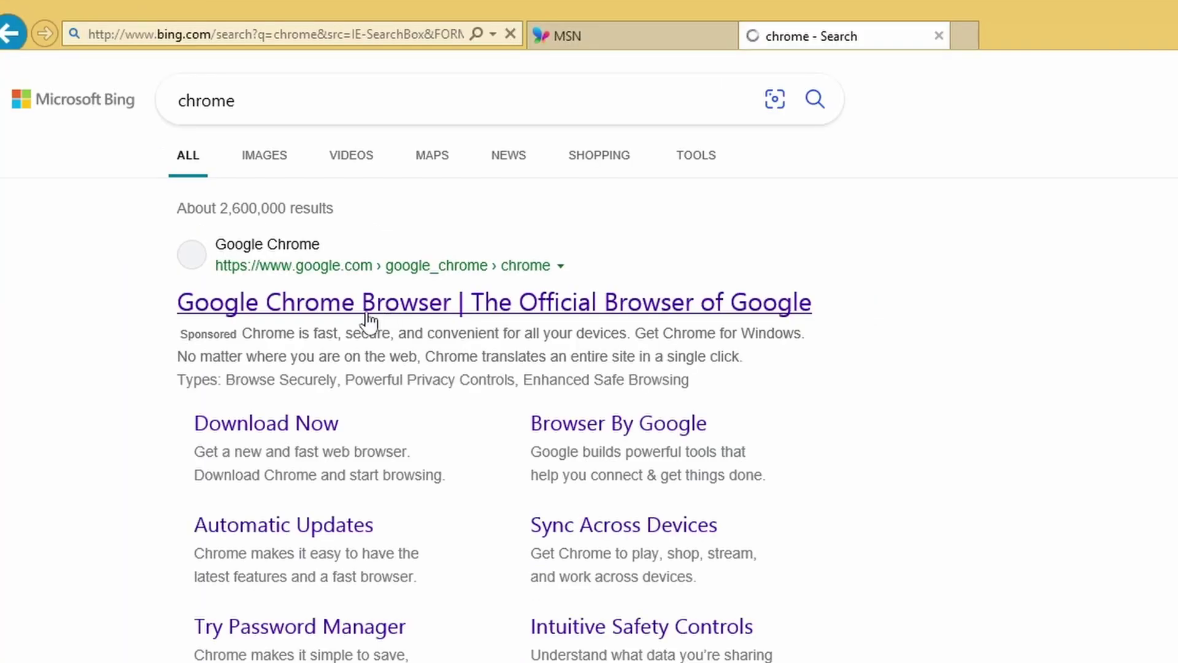
left_click(368, 319)
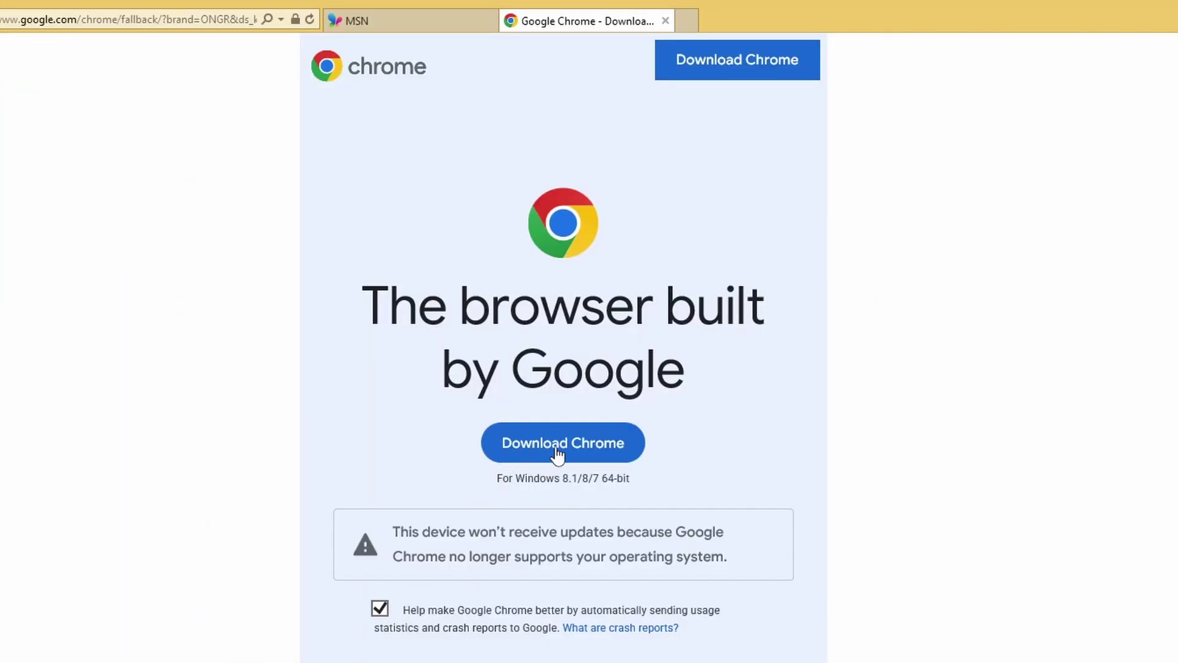
left_click(557, 451)
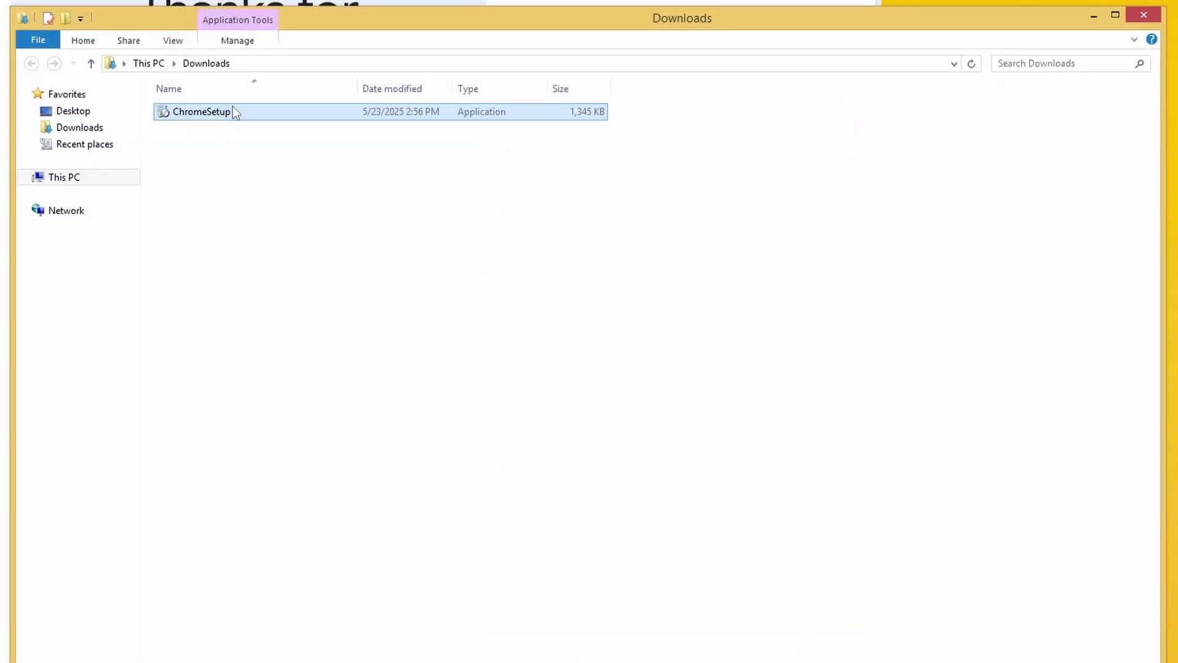
Run ChromeSetup with UAC approval, then try the Photos, Health & Fitness and Reading List apps
double_click(234, 110)
left_click(737, 419)
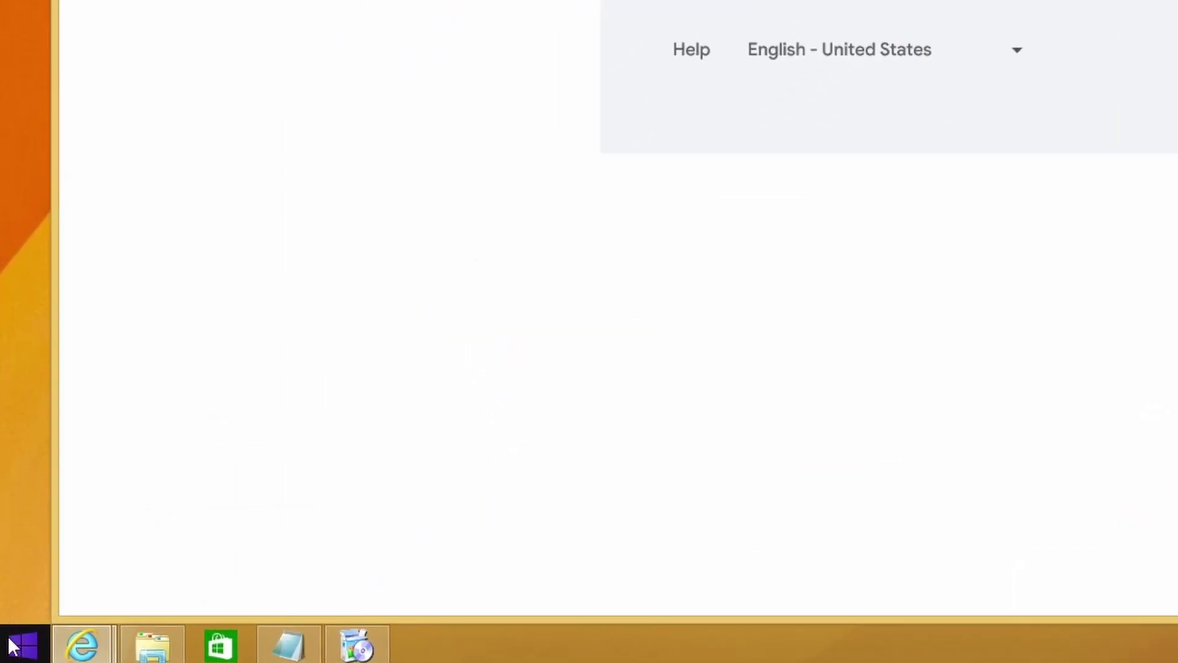
left_click(13, 644)
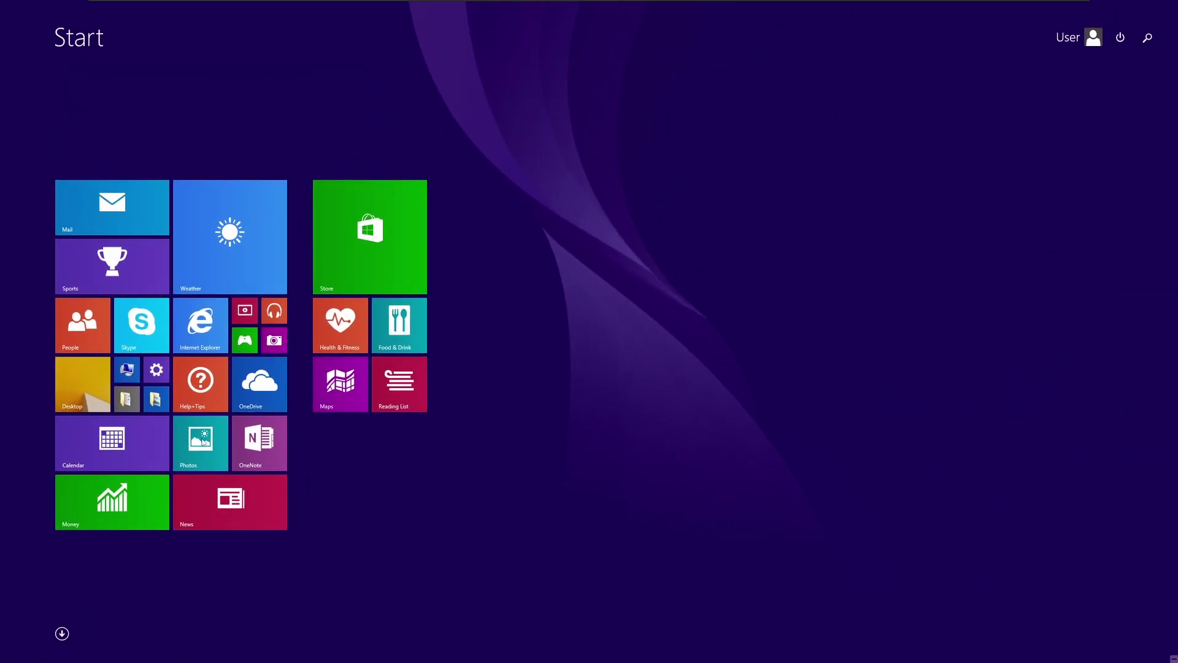
left_click(203, 442)
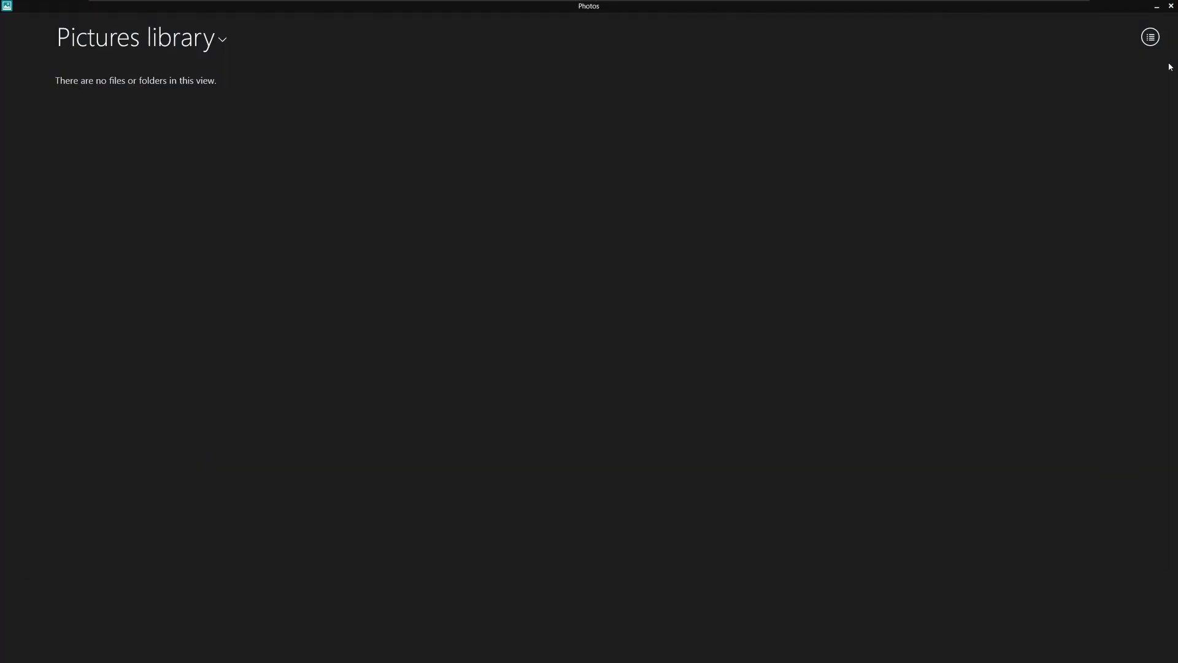
left_click(1157, 332)
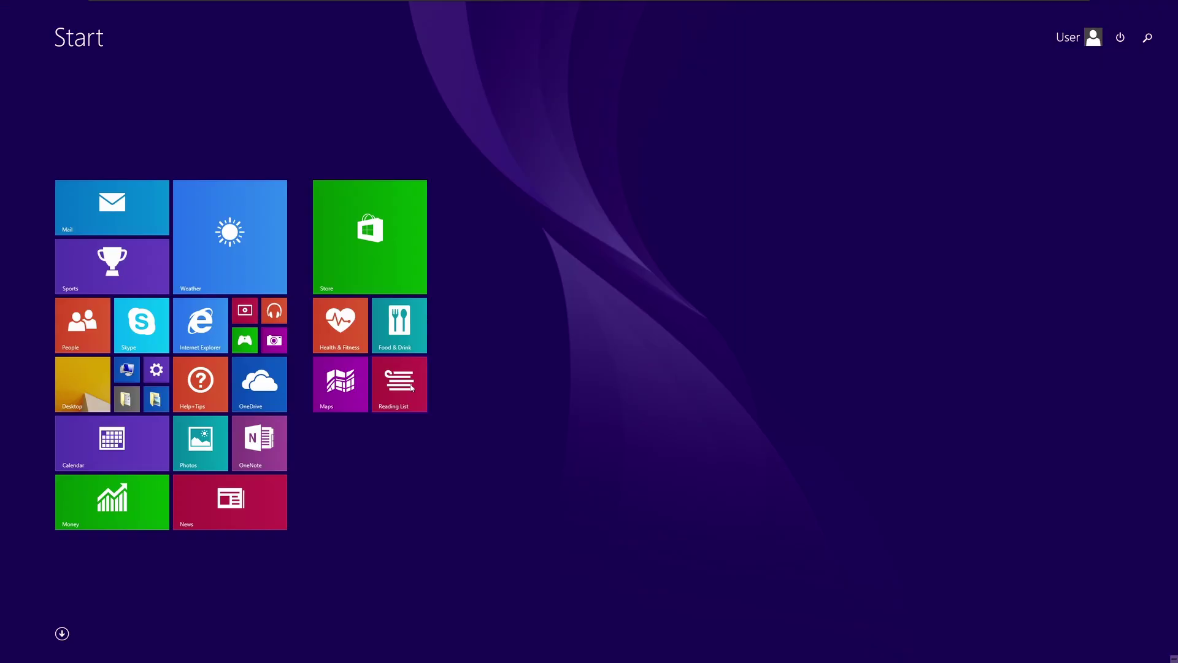
left_click(406, 385)
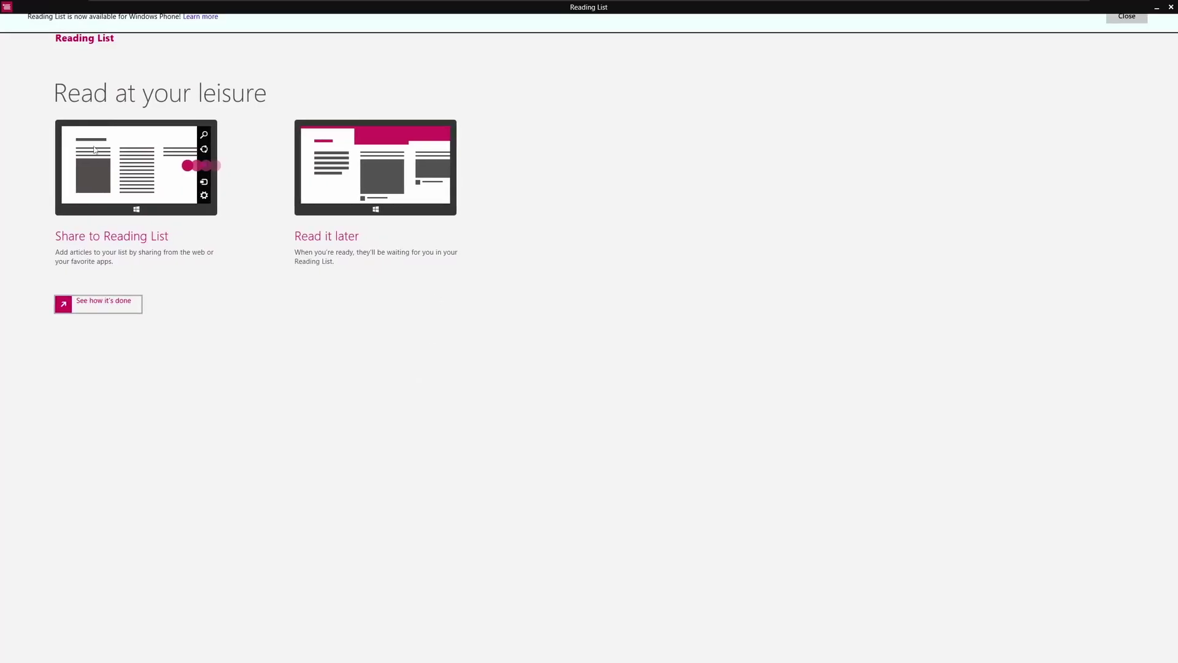
left_click(108, 304)
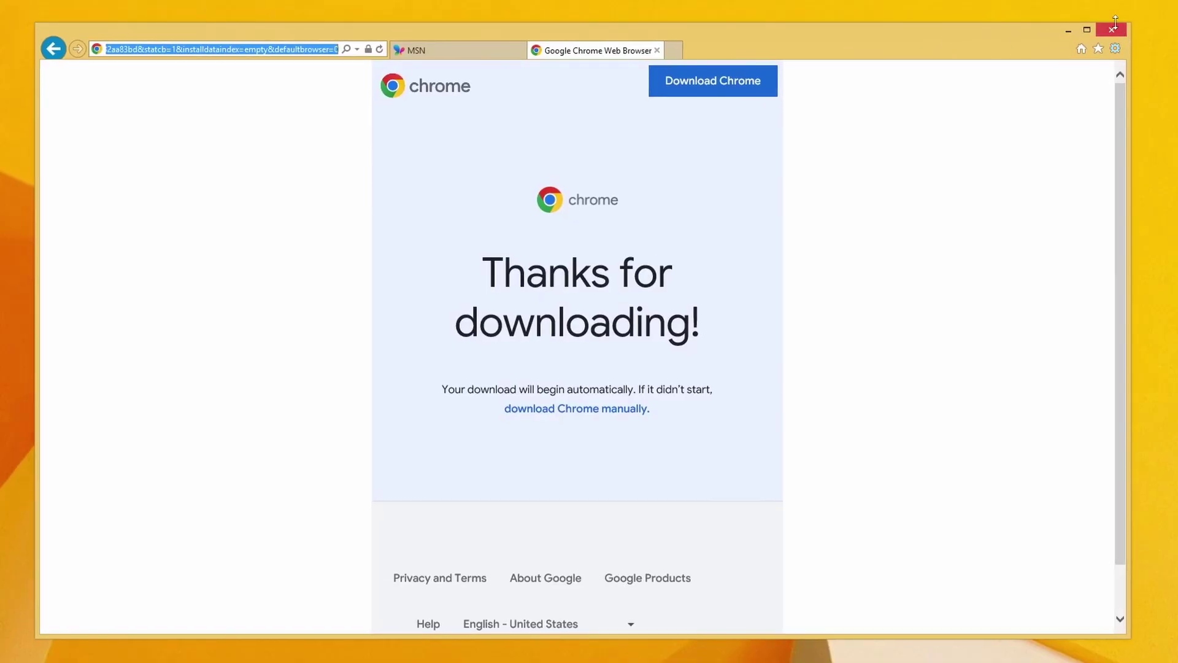
Close all Internet Explorer tabs and choose Google Chrome as the app for opening webpages
left_click(1113, 30)
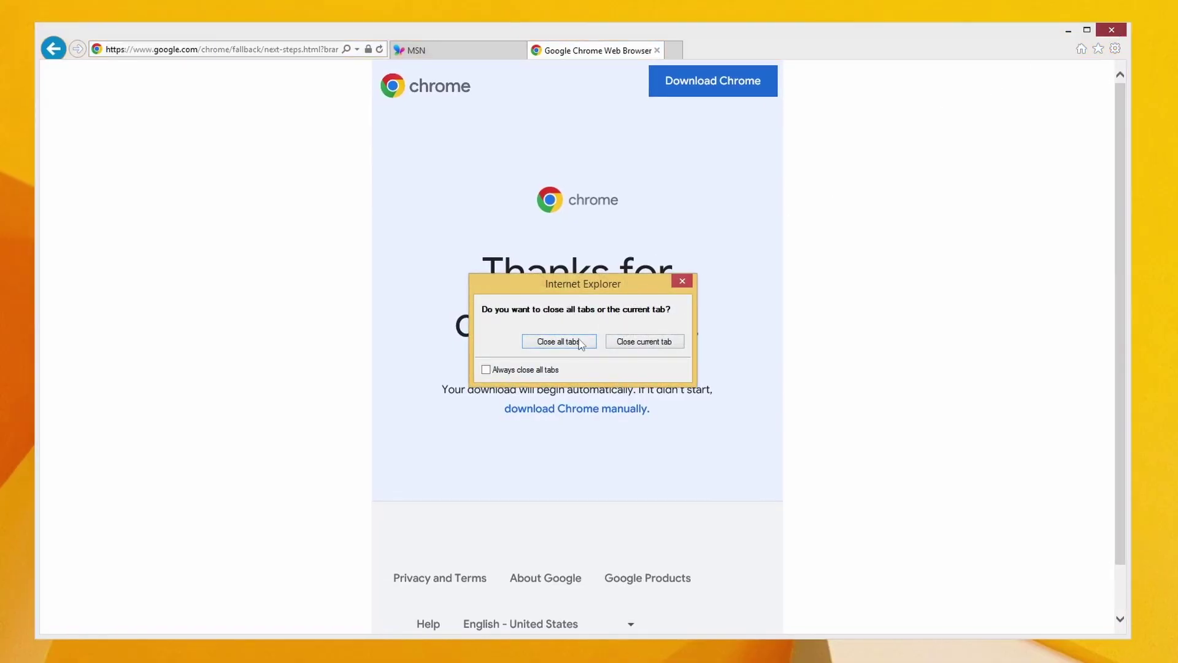
left_click(634, 342)
left_click(95, 652)
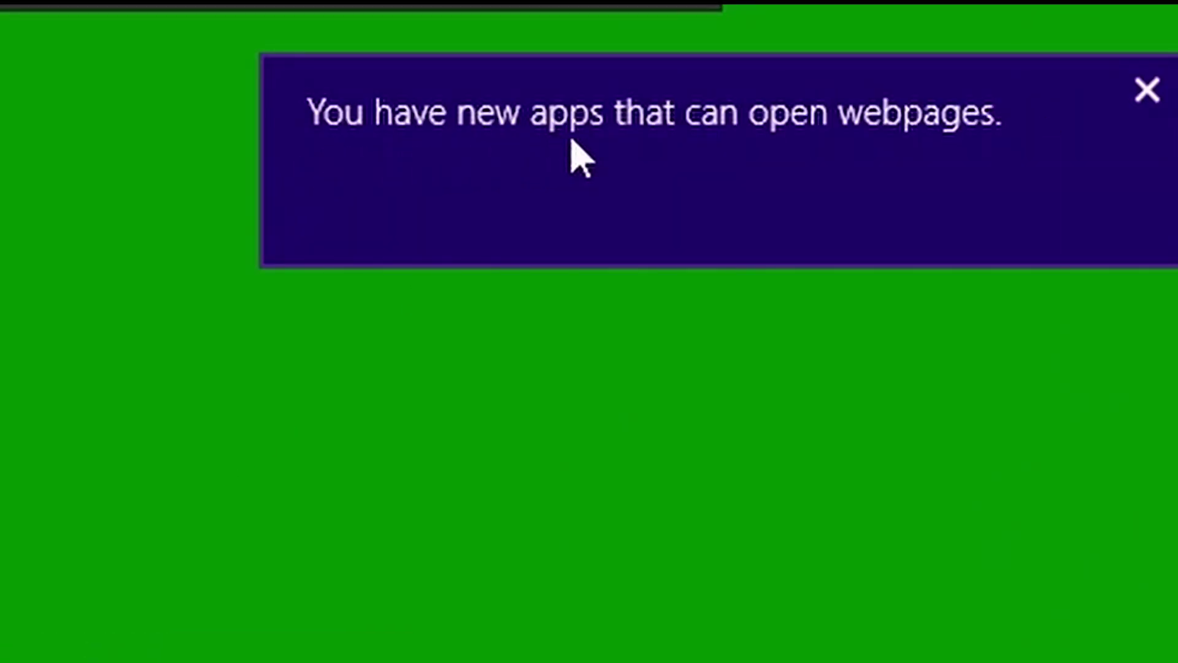
left_click(976, 140)
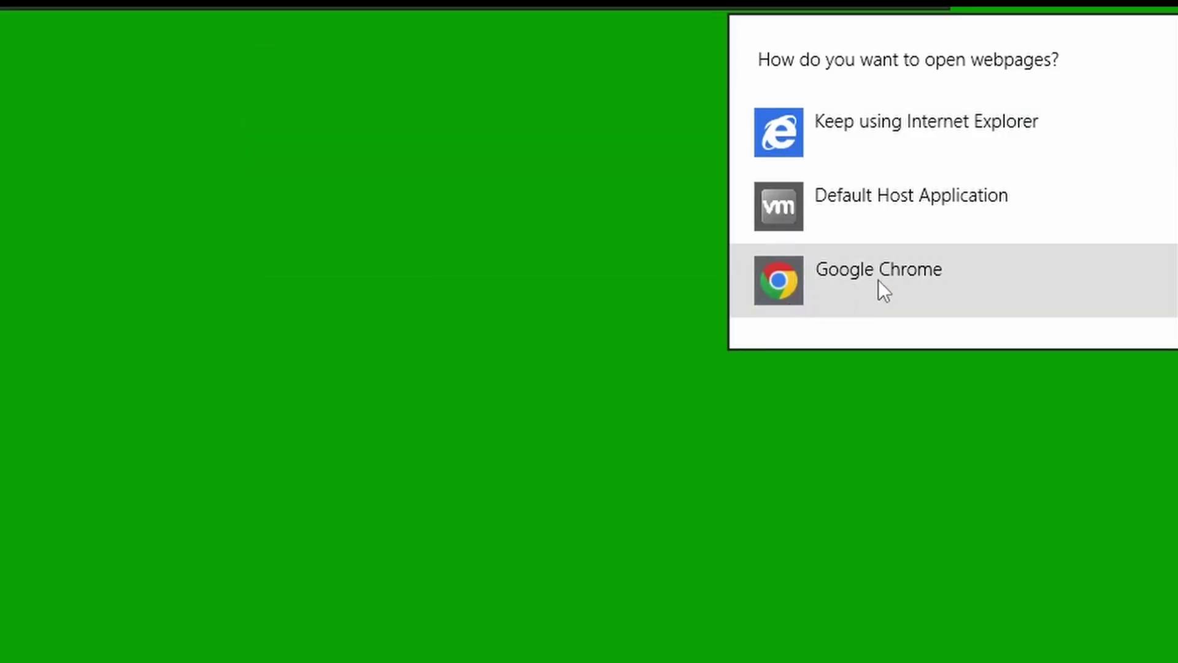
left_click(887, 274)
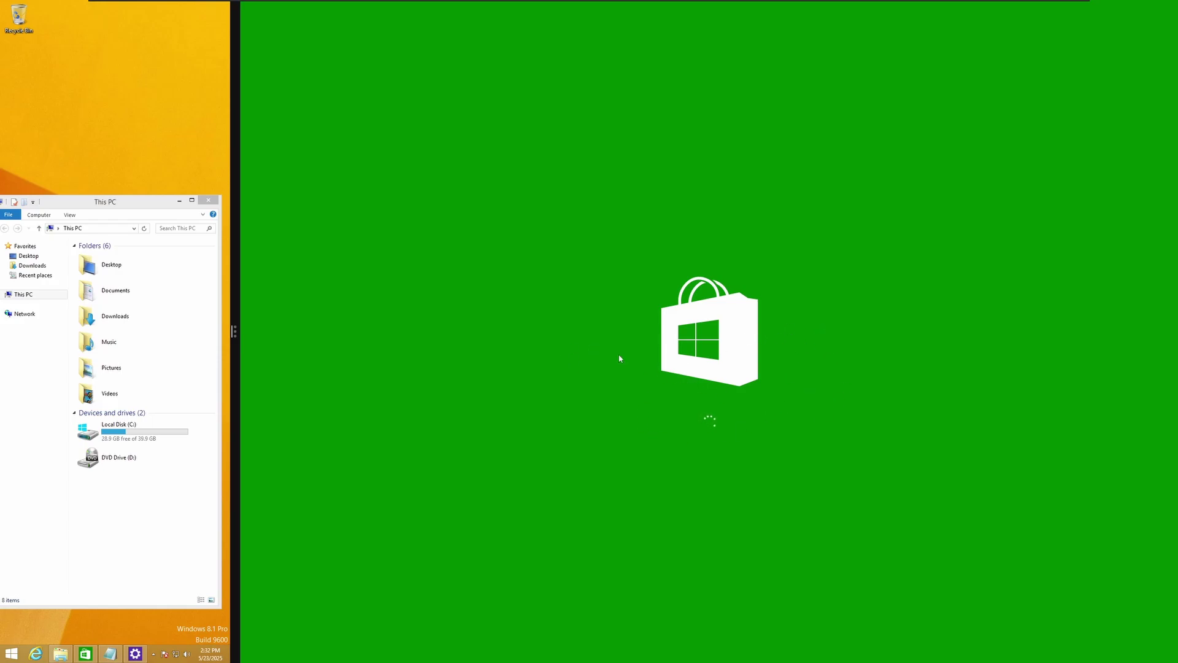
left_click_drag(233, 330, 468, 330)
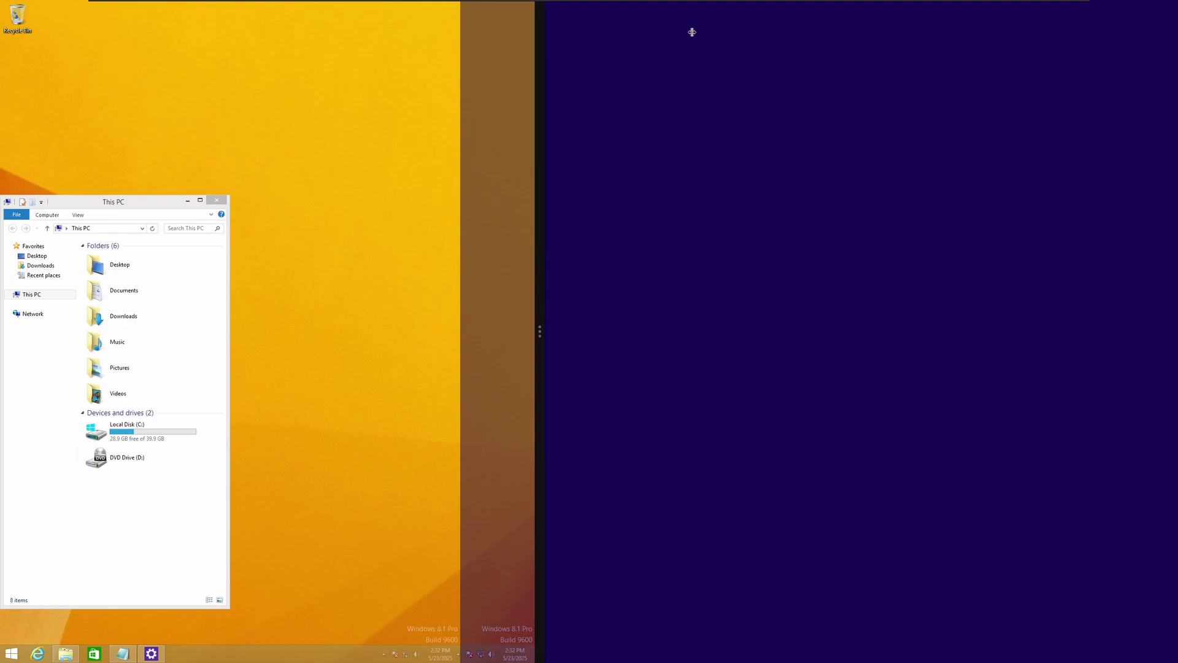
key("super")
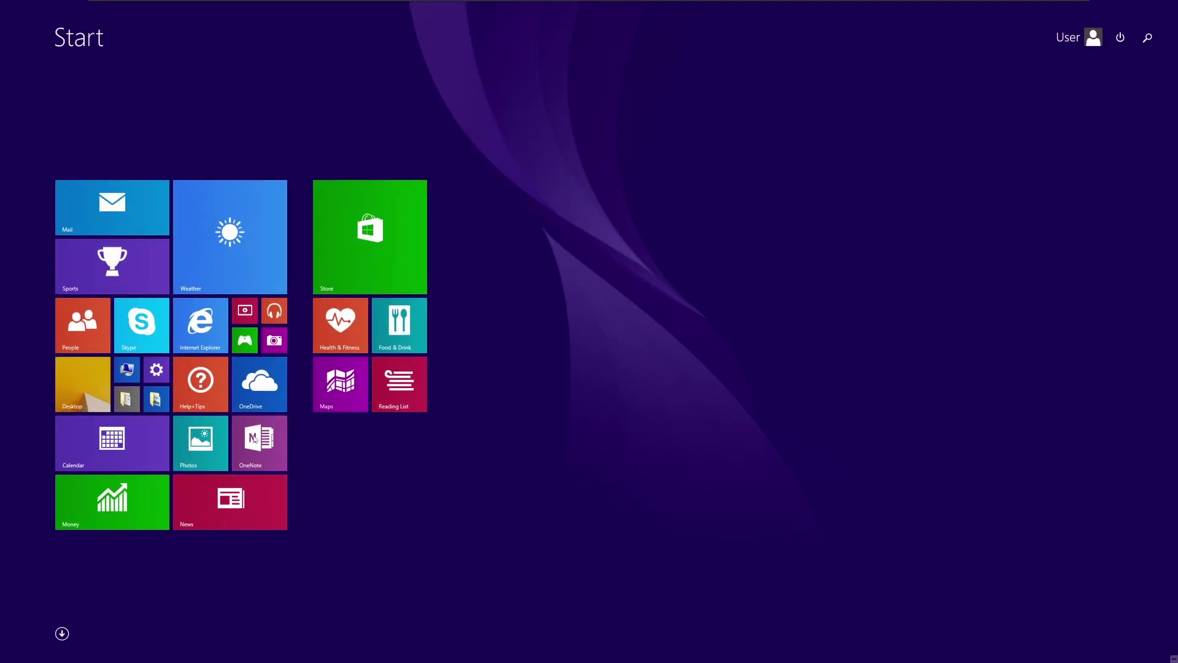
Start Chrome's Get Started setup, mark the first to-do items in Notepad, and minimize it
left_click(89, 396)
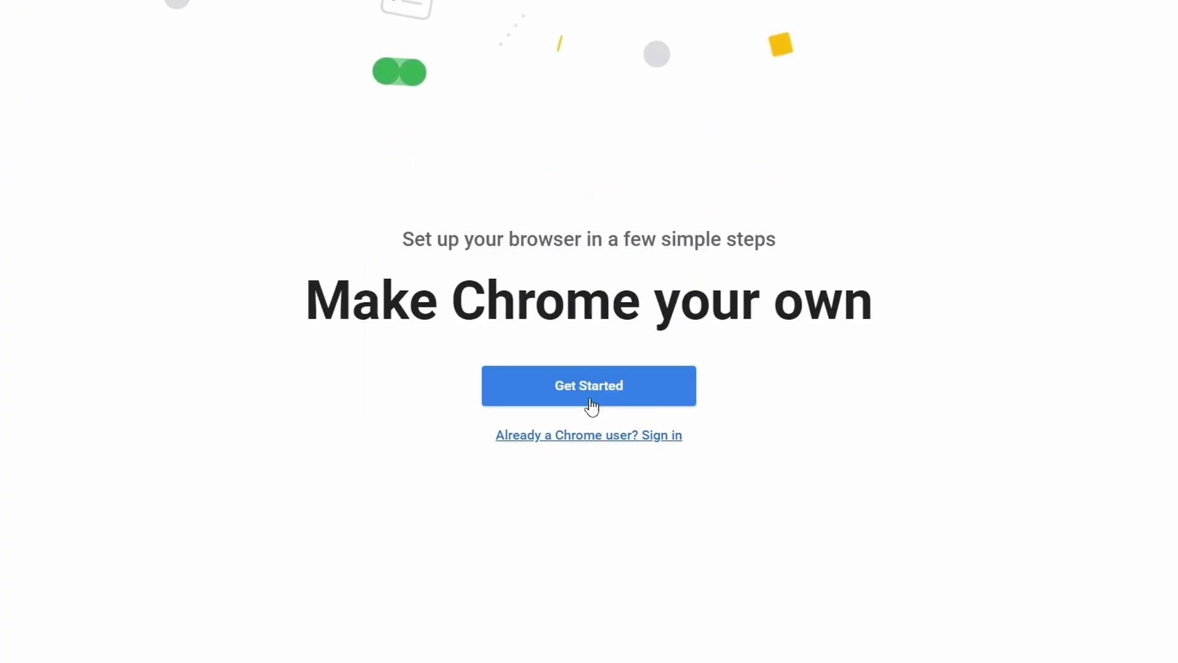
left_click(590, 466)
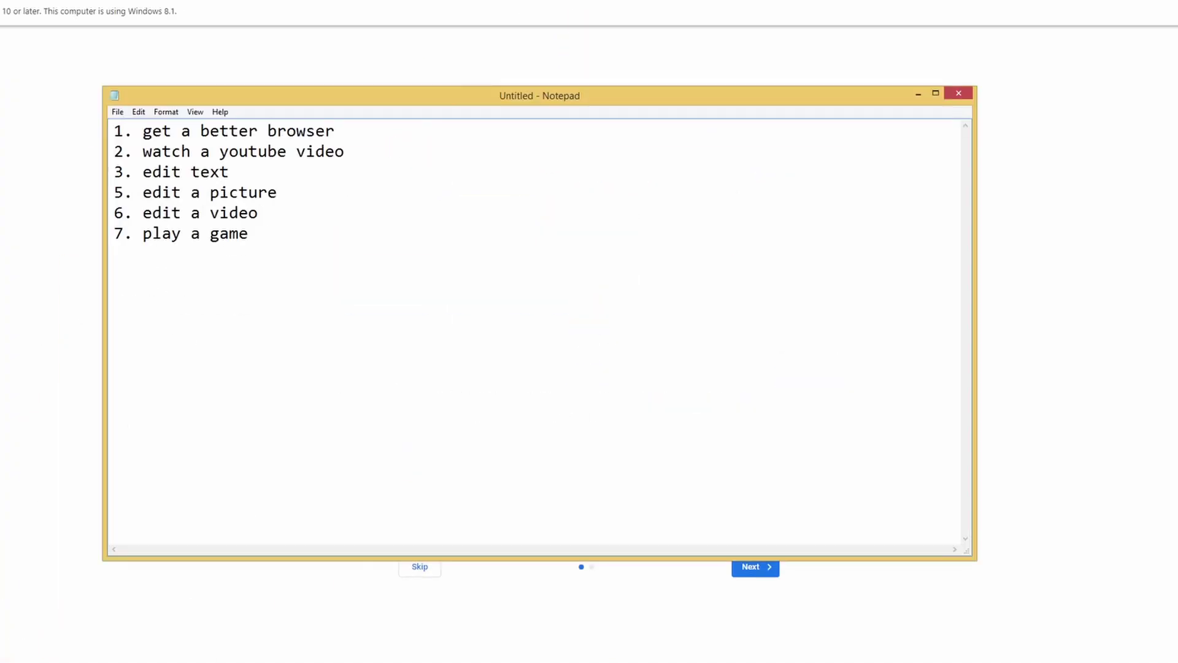
left_click_drag(335, 131, 113, 131)
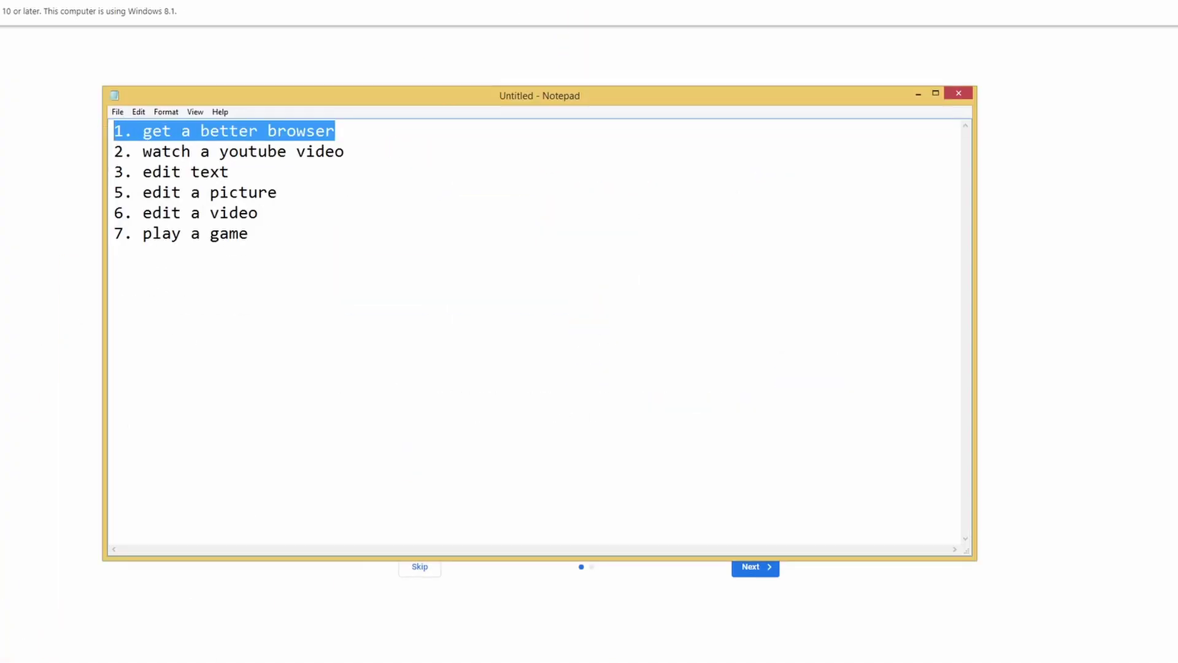
left_click(258, 130)
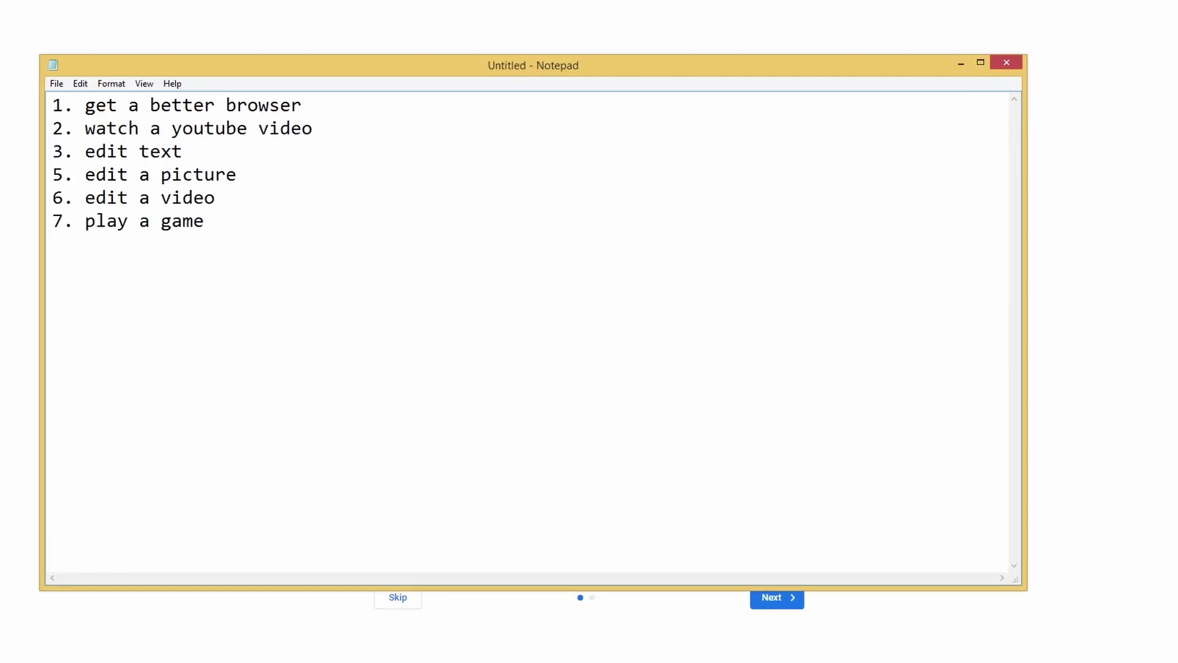
left_click_drag(343, 151, 124, 151)
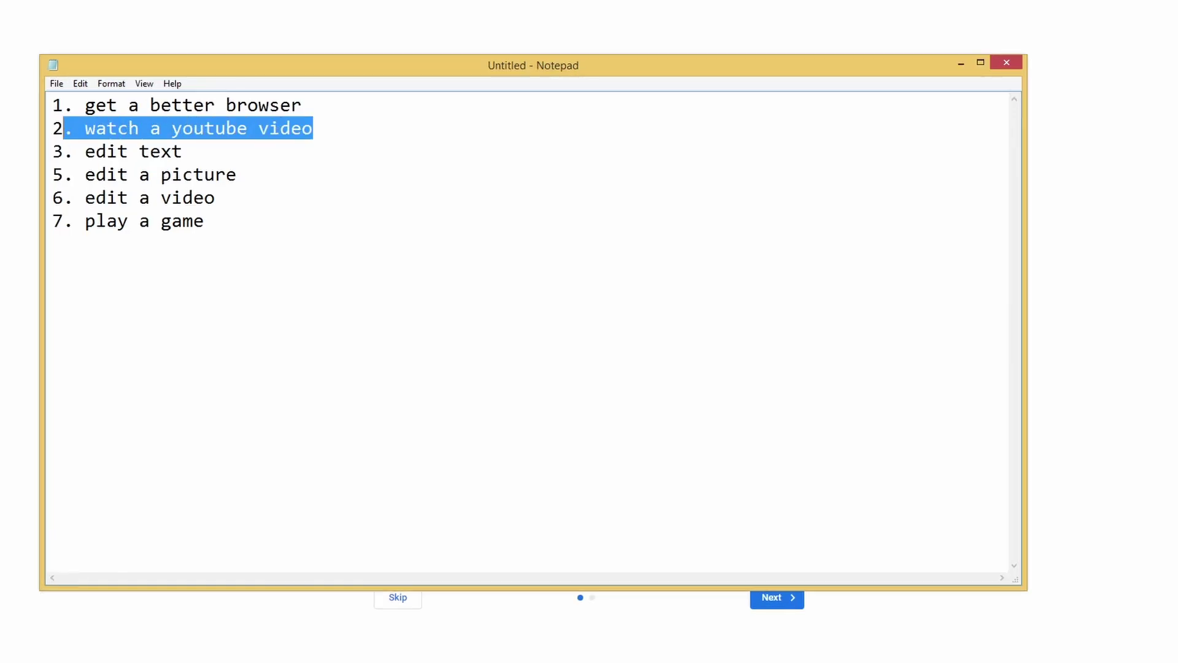
left_click(961, 63)
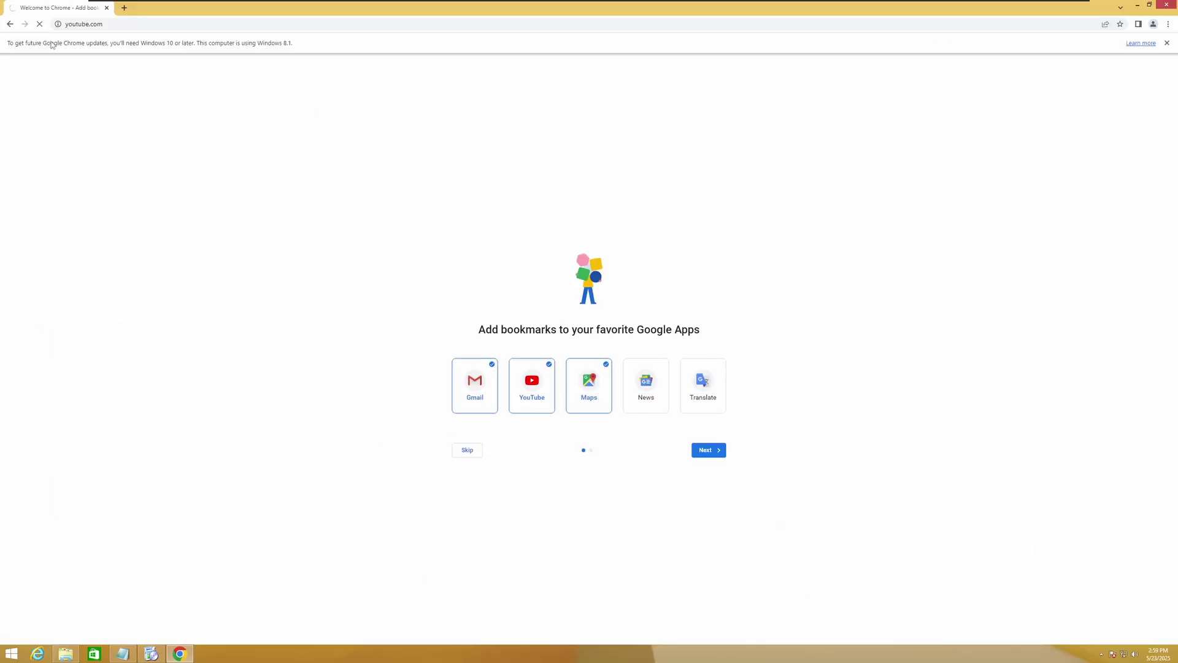
Search YouTube for 'windows 8'
left_click(541, 71)
type("windows ")
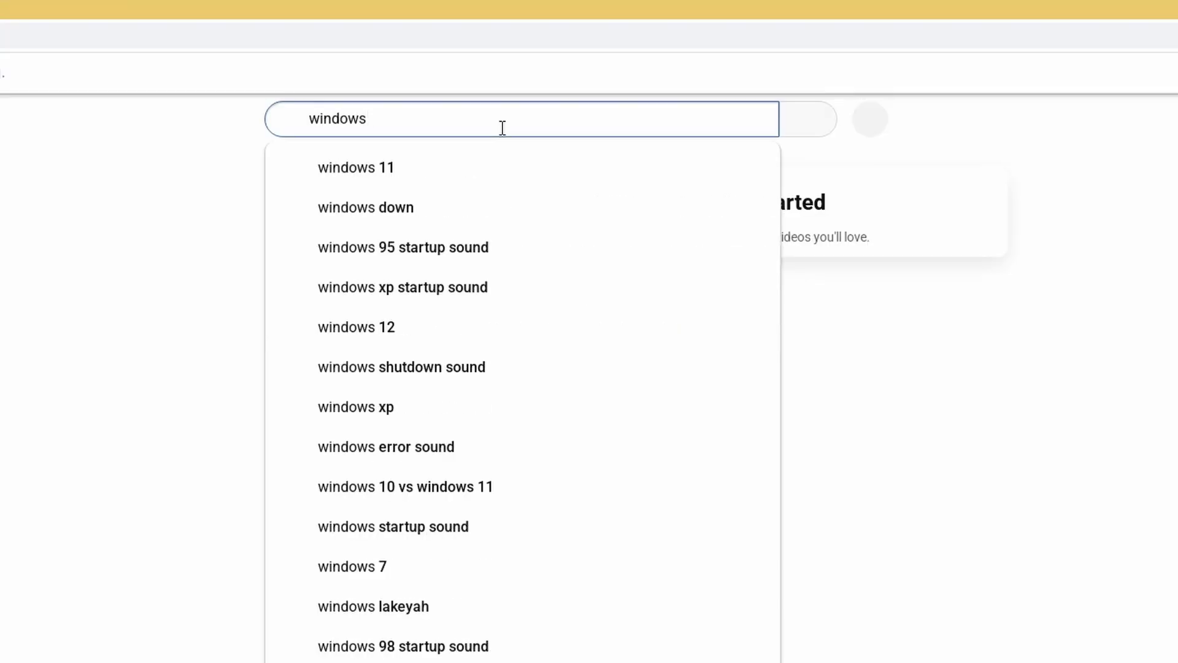
type("8")
key("Return")
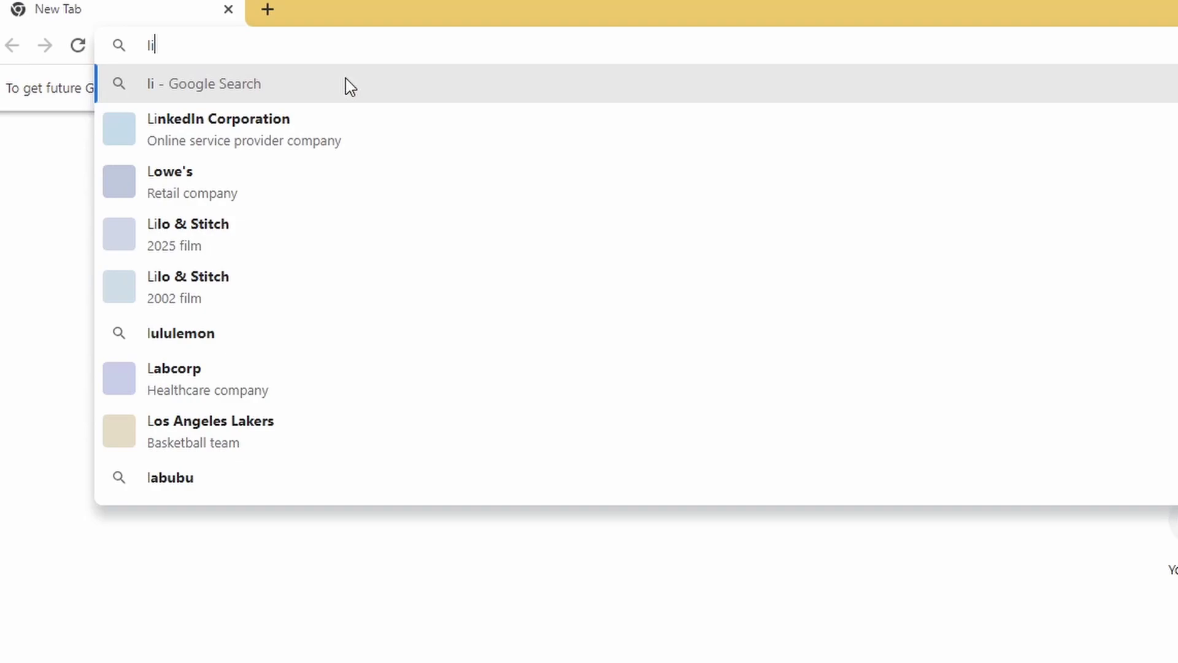
Download the LibreOffice 25.2.3 installer and run it with the default setup type
type("ibre office")
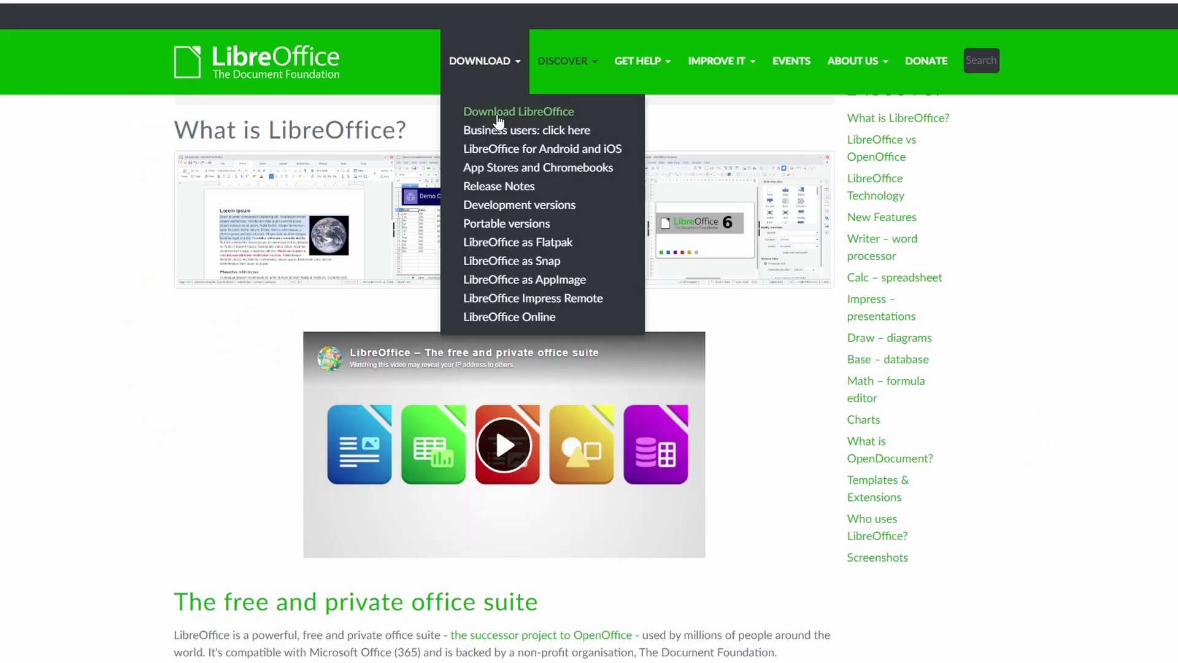
left_click(447, 110)
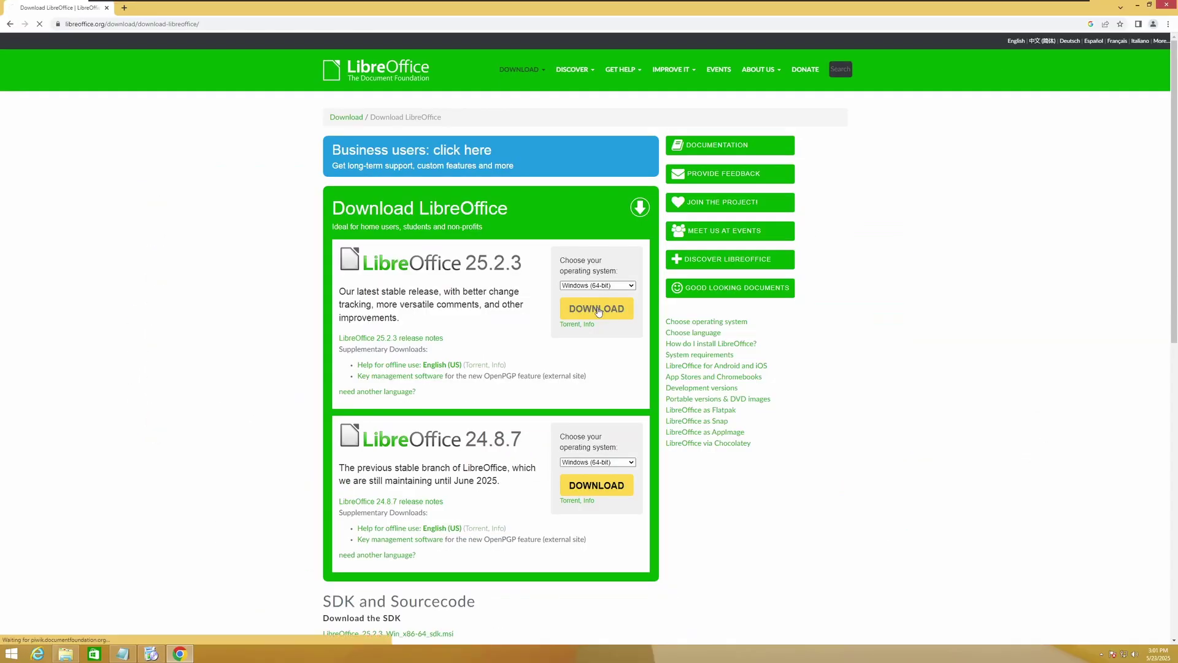
left_click(600, 434)
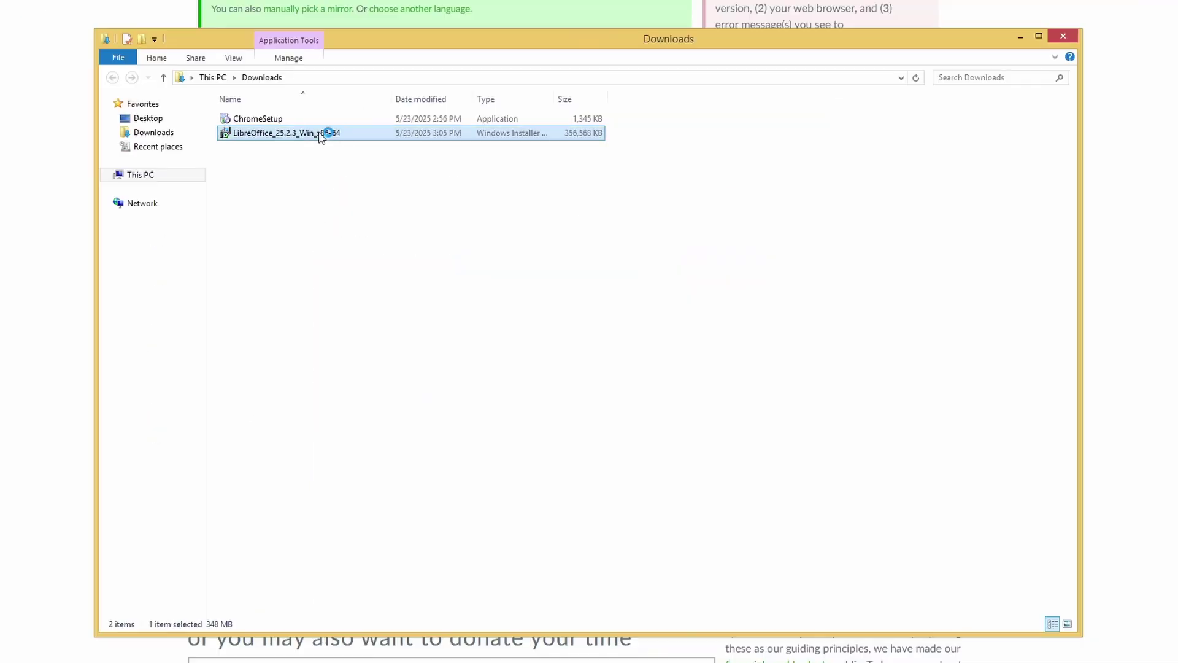
left_click(641, 279)
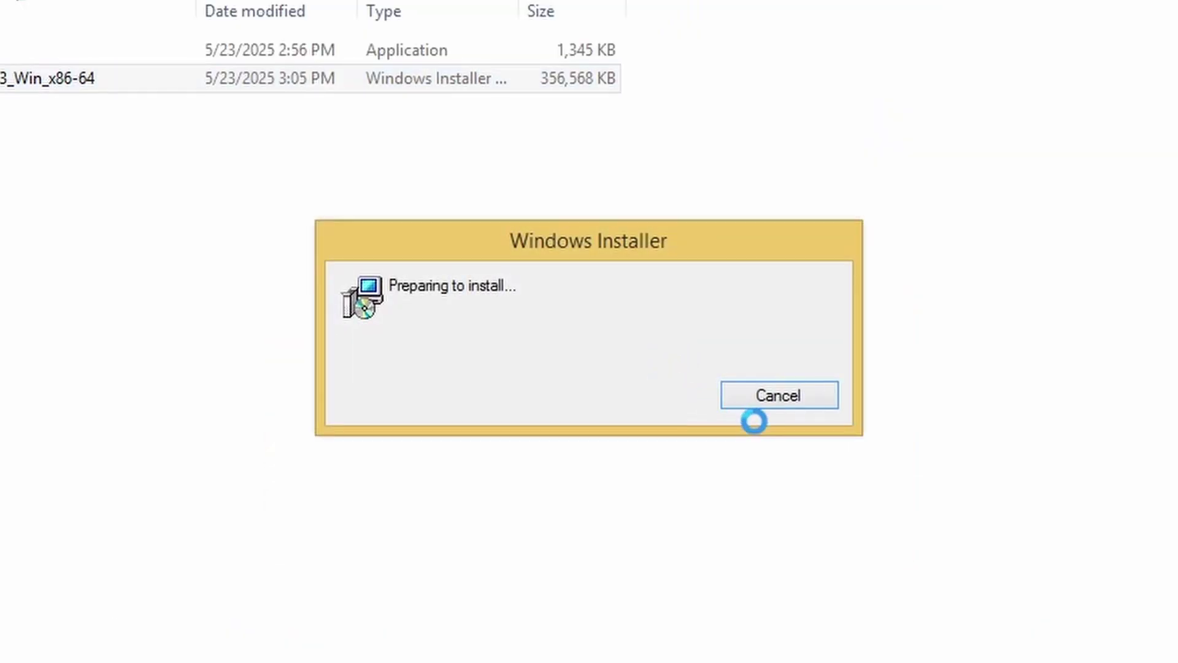
left_click(789, 526)
left_click(789, 527)
left_click(789, 525)
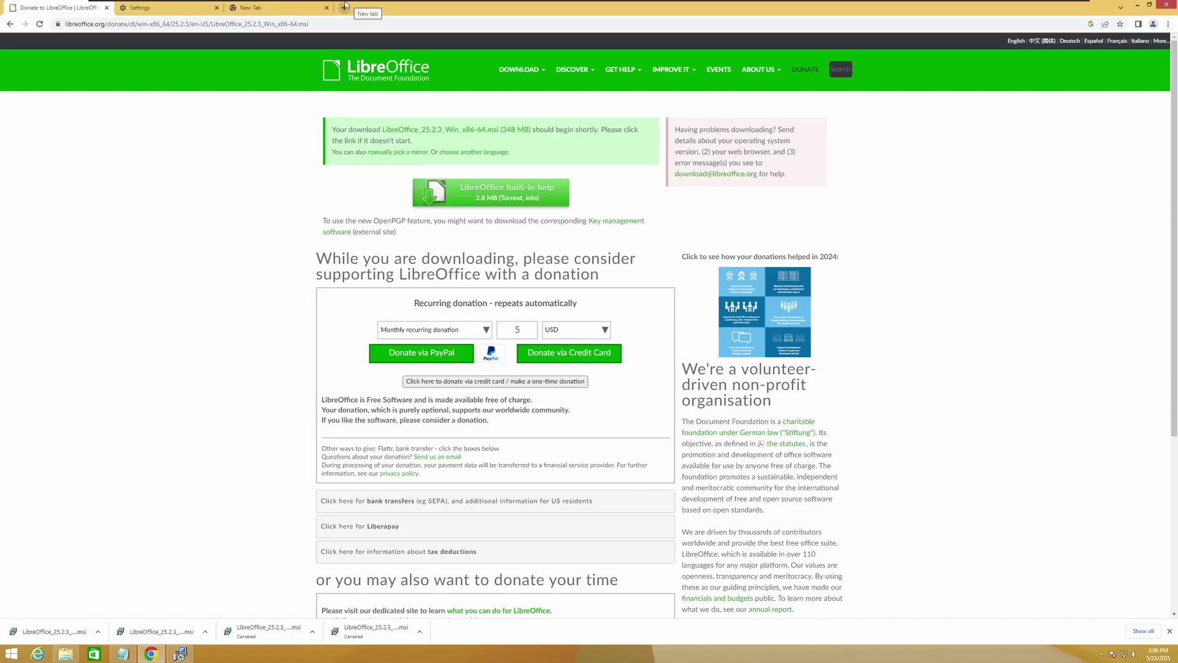
Search Google for 'steam' in a new tab and open the Steam website
left_click(344, 12)
type("str")
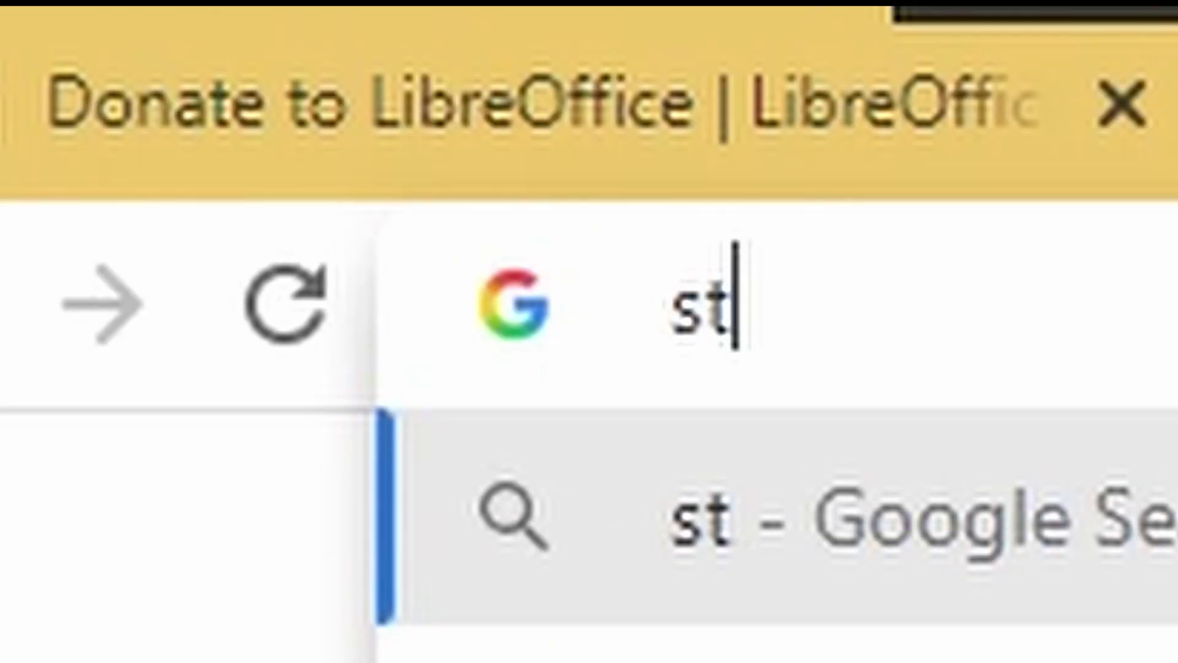
key("BackSpace")
type("ea,")
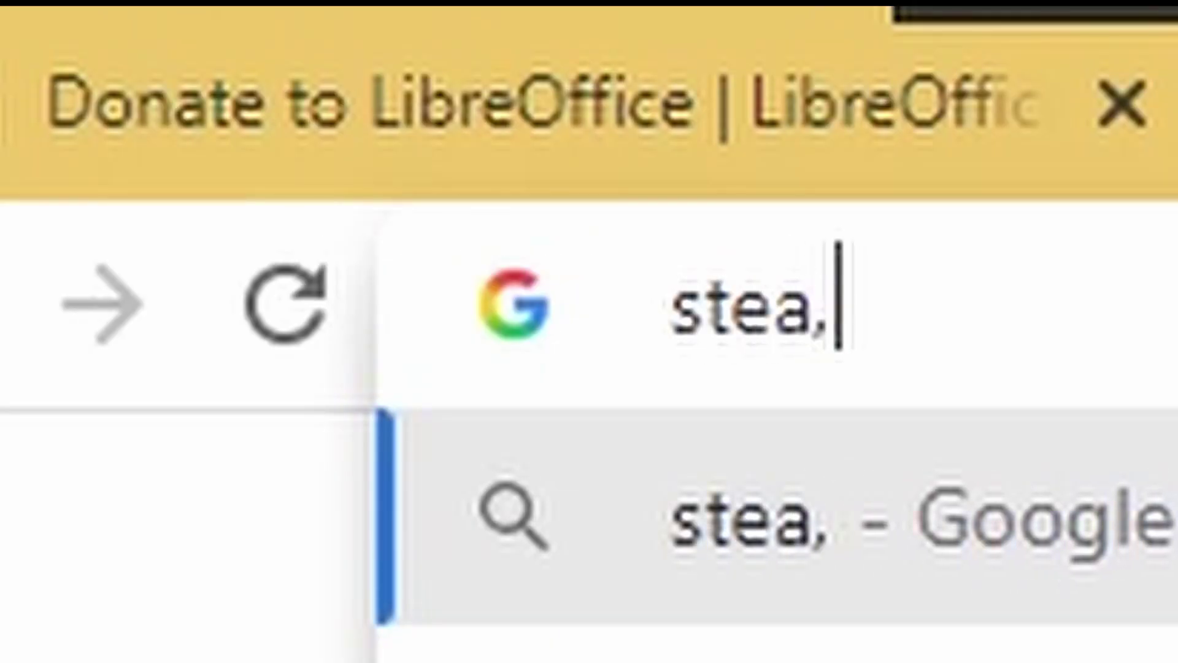
key("BackSpace")
type("m")
key("Return")
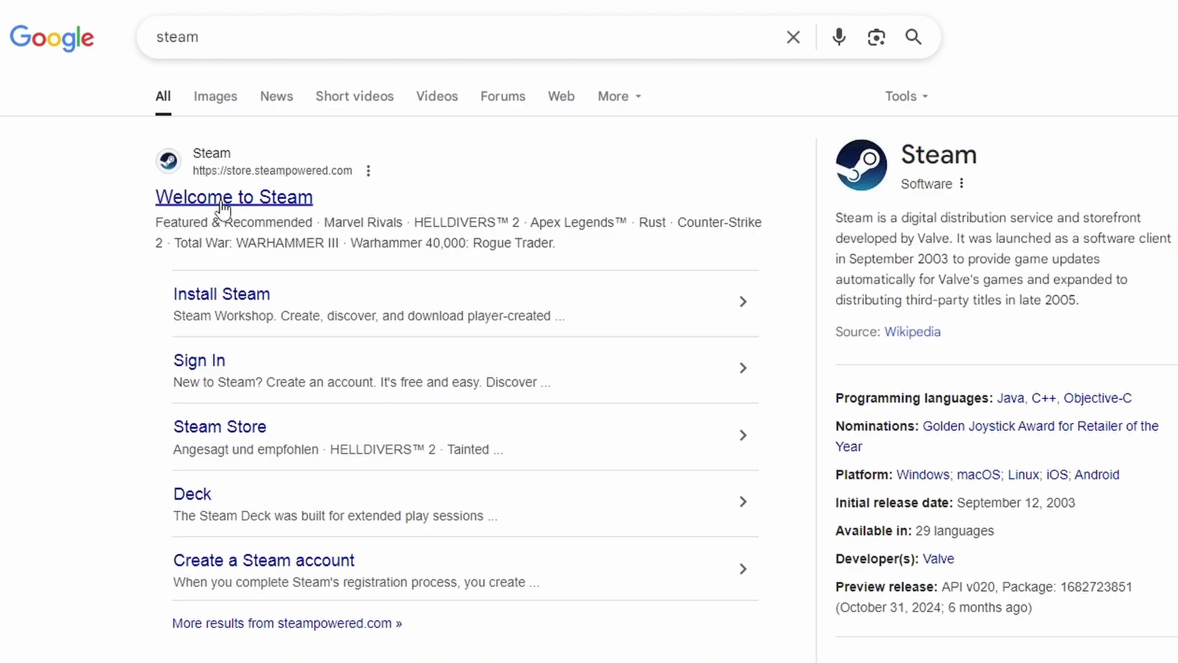
left_click(223, 209)
Download and run the Steam installer, then dismiss its unsupported-system error
left_click(667, 23)
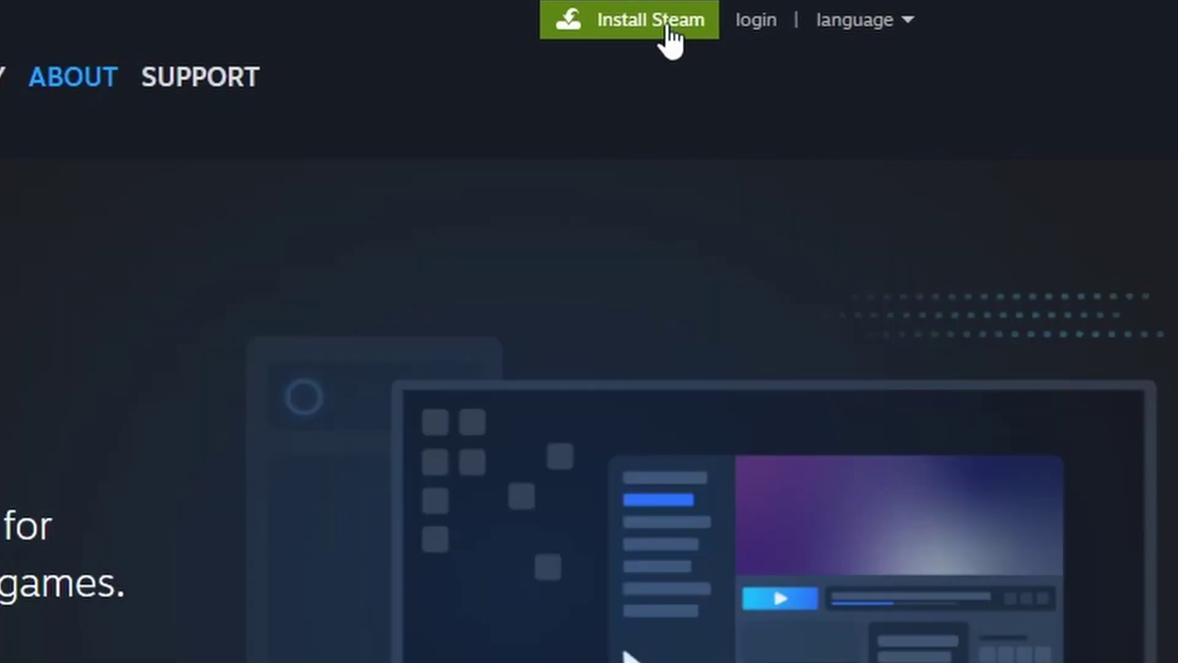
left_click(167, 457)
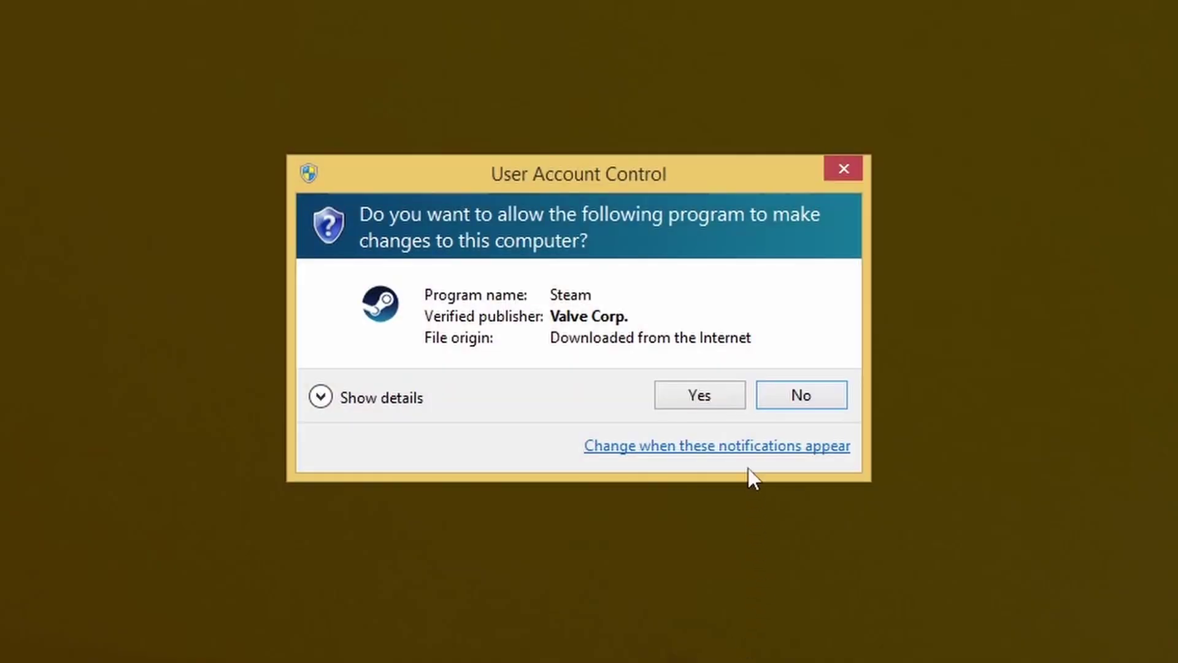
left_click(710, 393)
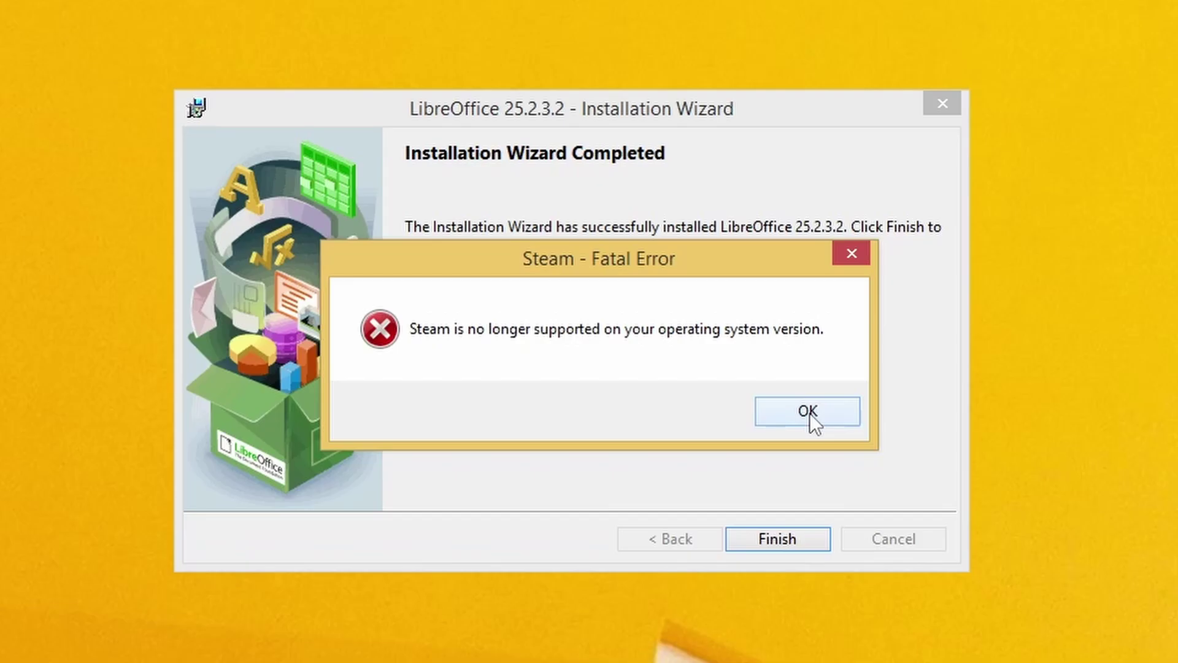
left_click(971, 480)
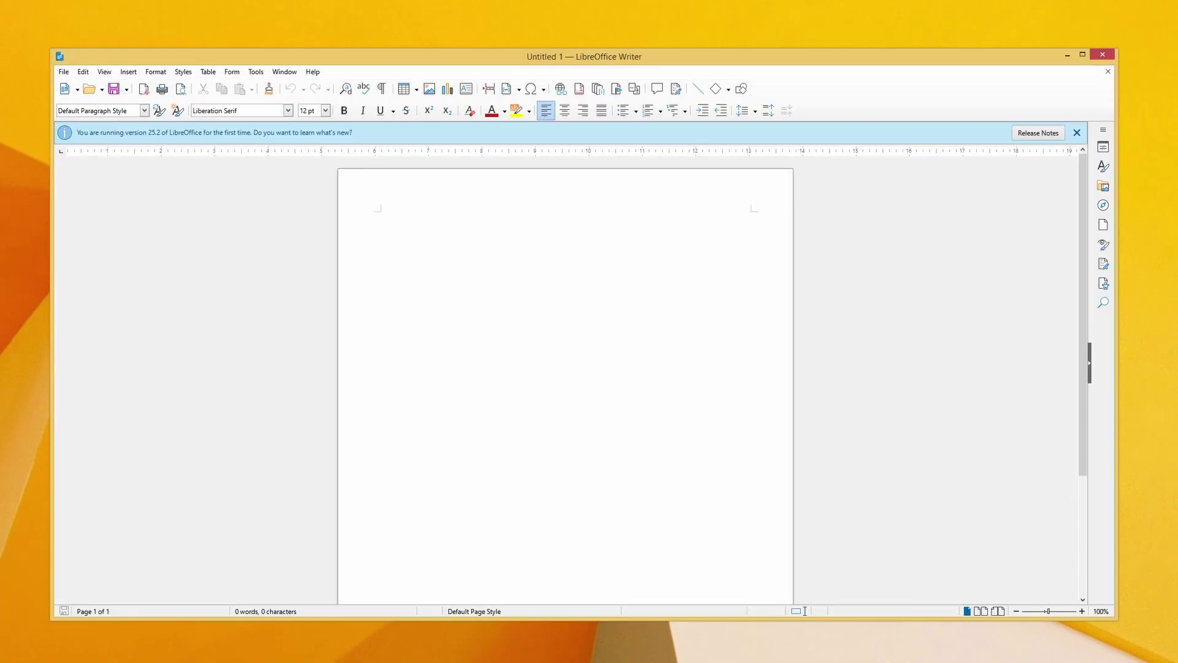
Type 'Subscribe to this channel' and format the line dark red at 88 pt
type("su")
type("bscribe to this channel")
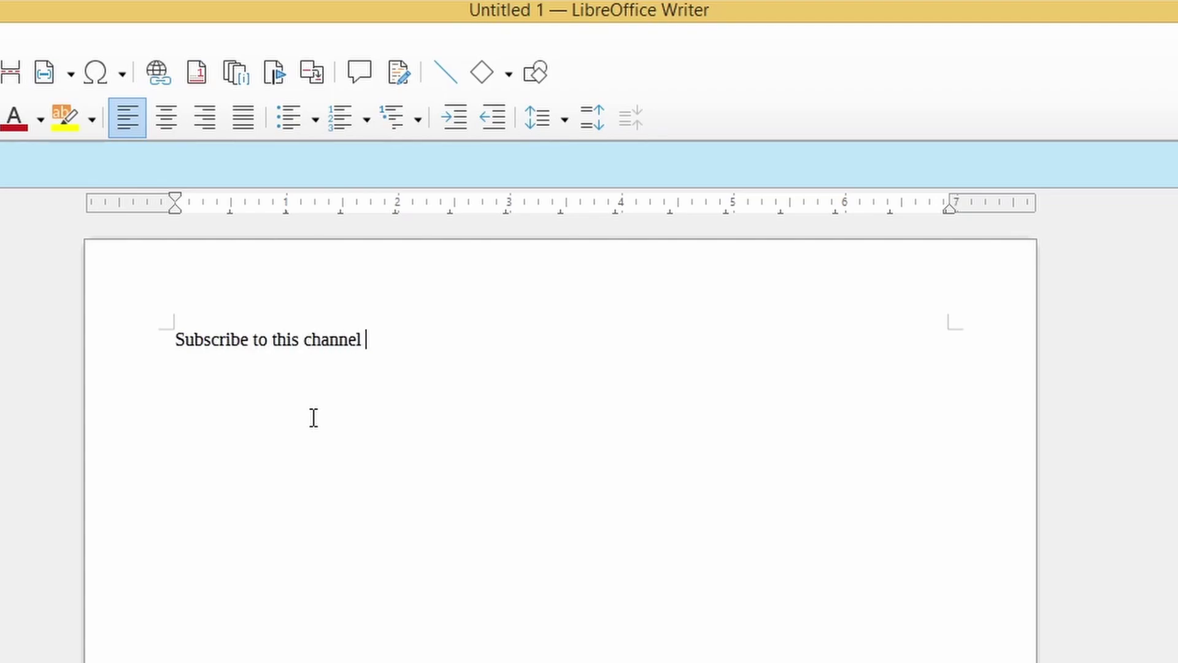
triple_click(216, 339)
left_click(14, 118)
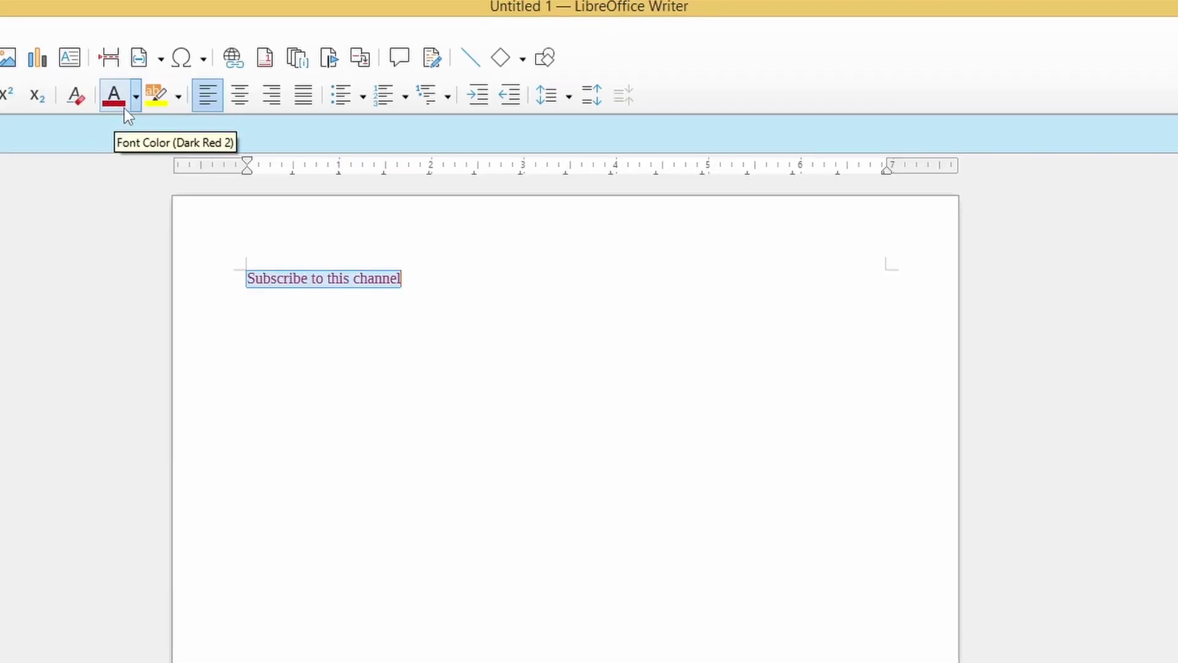
key("End")
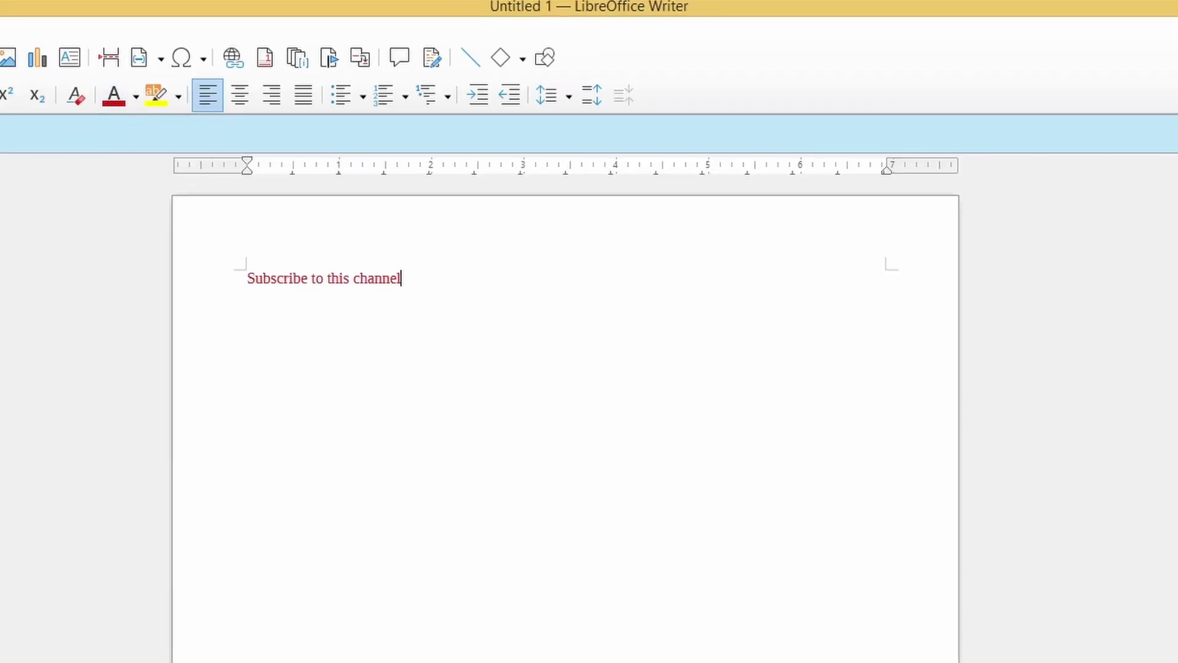
key("shift+Home")
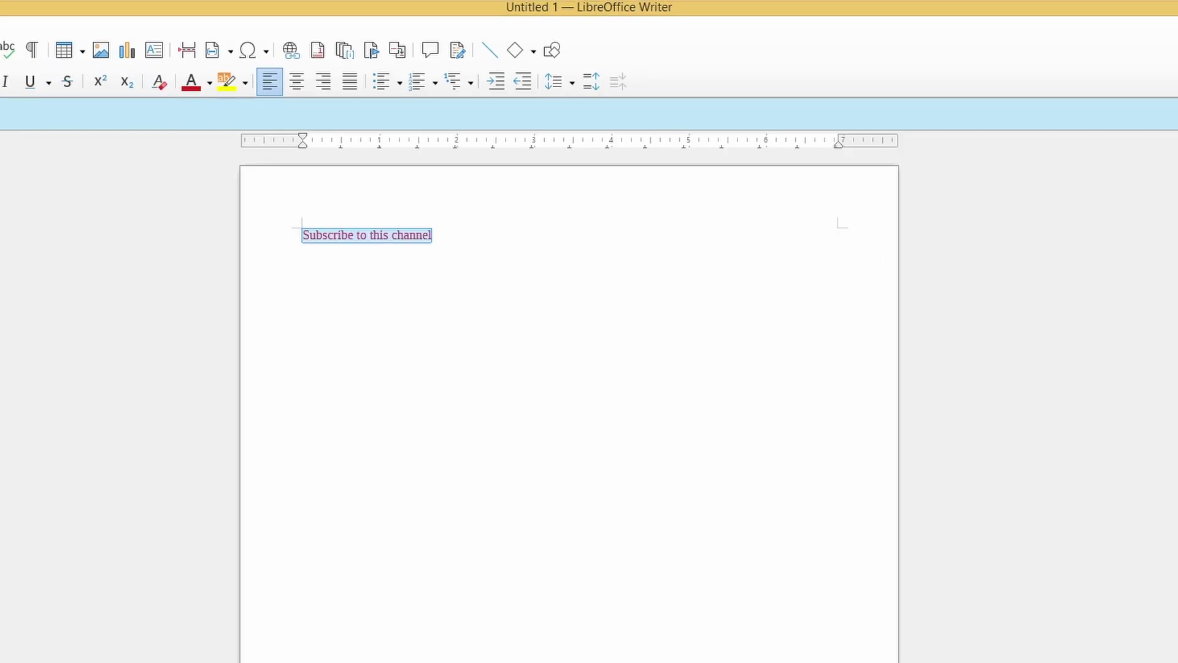
key("Return")
key("End")
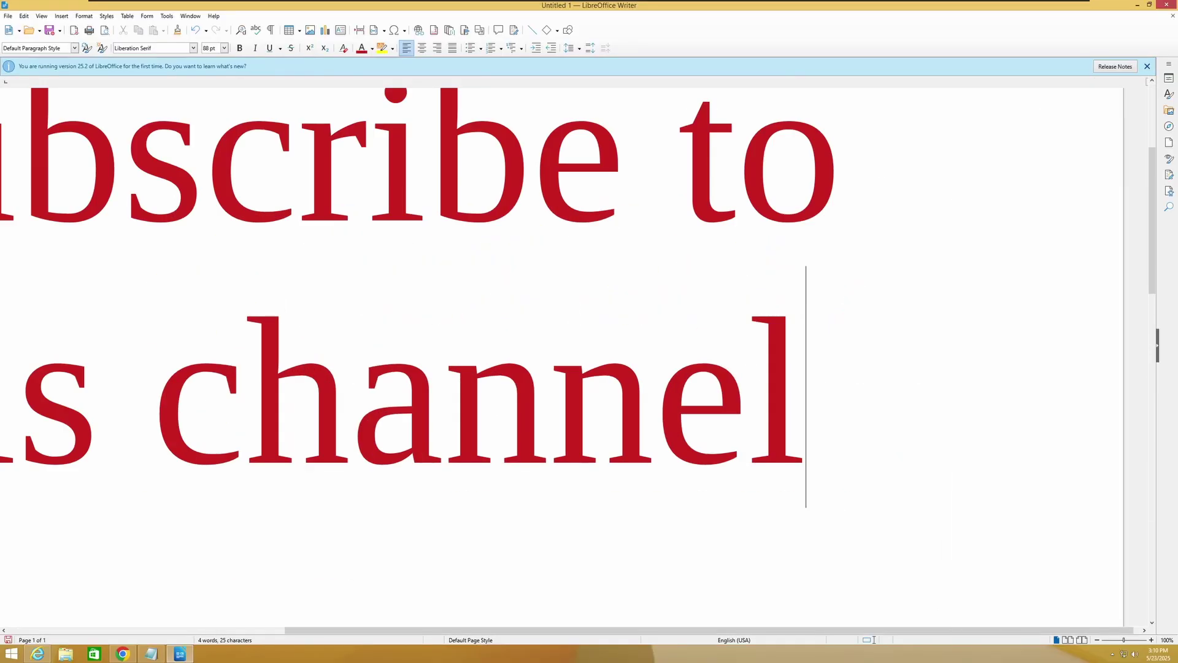
left_click(349, 387)
key("shift+Right")
key("shift+Right")
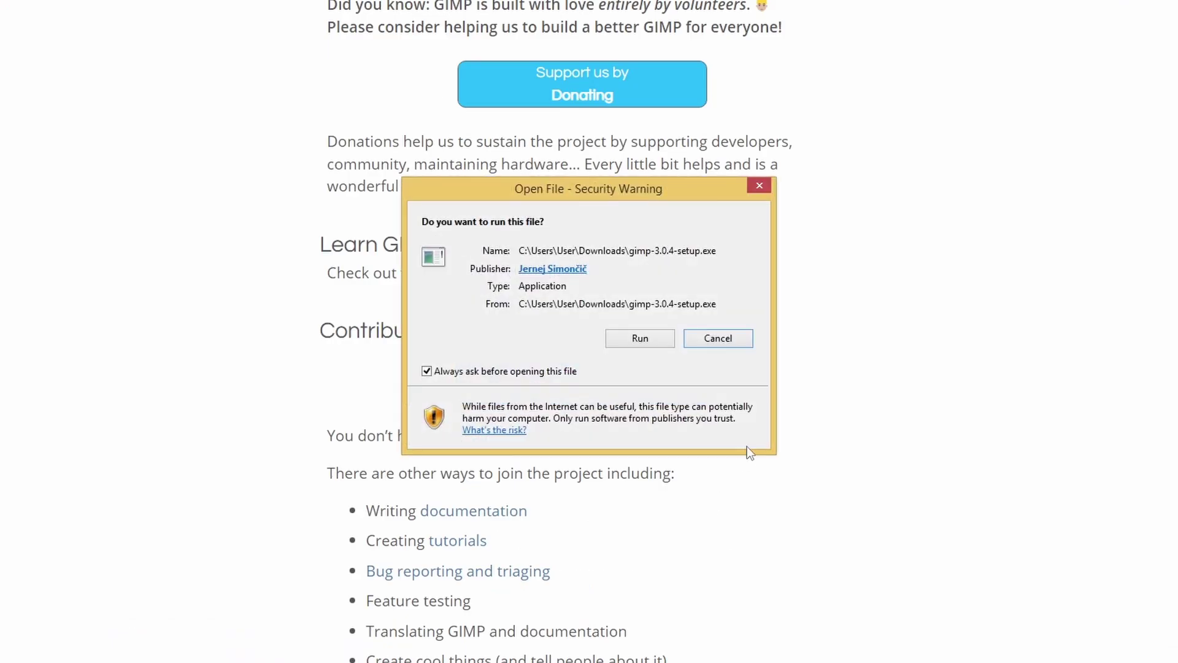
Run the GIMP 3.0.4 setup, dismiss its Windows 10 error, and find an older GIMP release
left_click(629, 341)
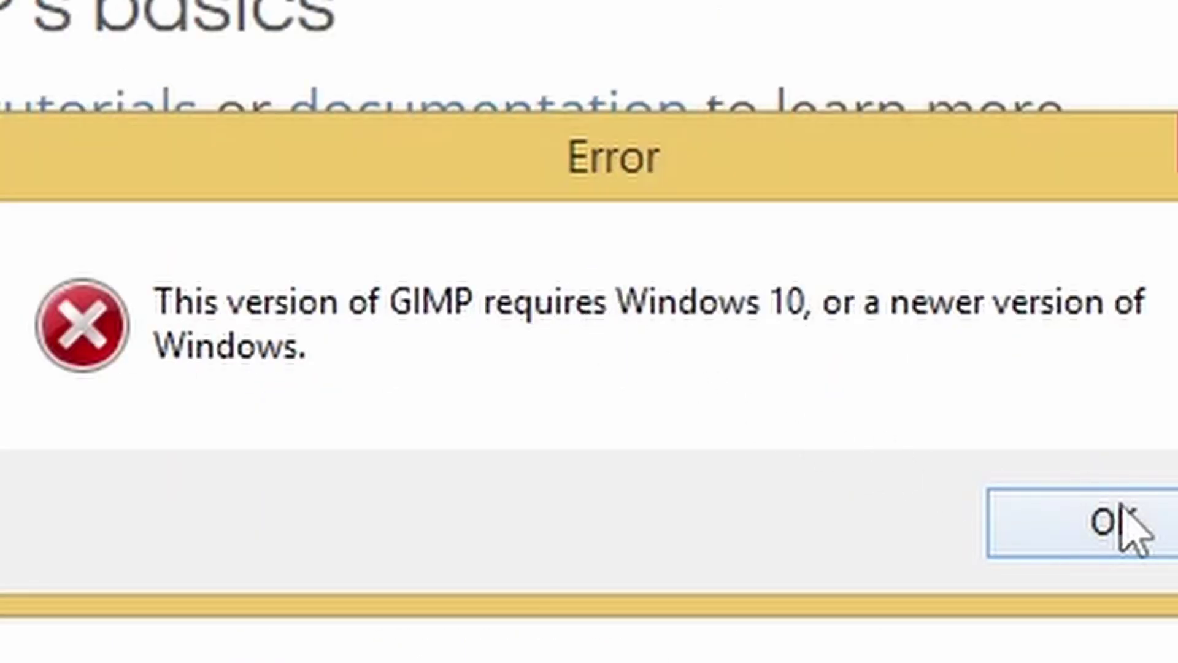
left_click(956, 468)
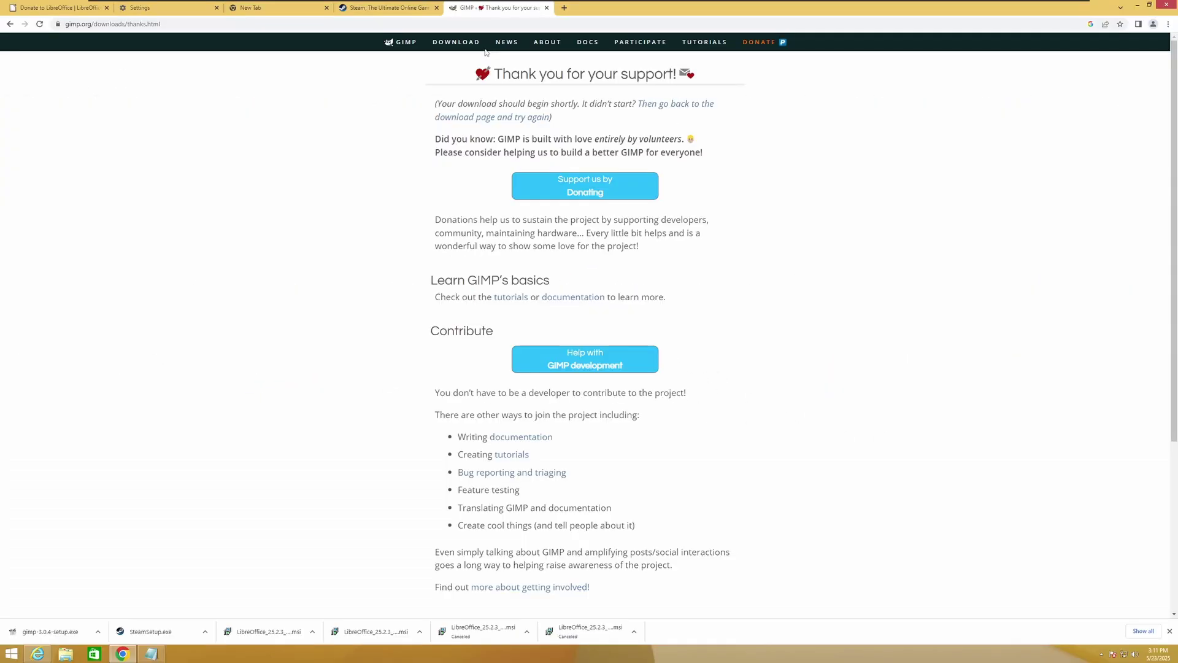
left_click(464, 46)
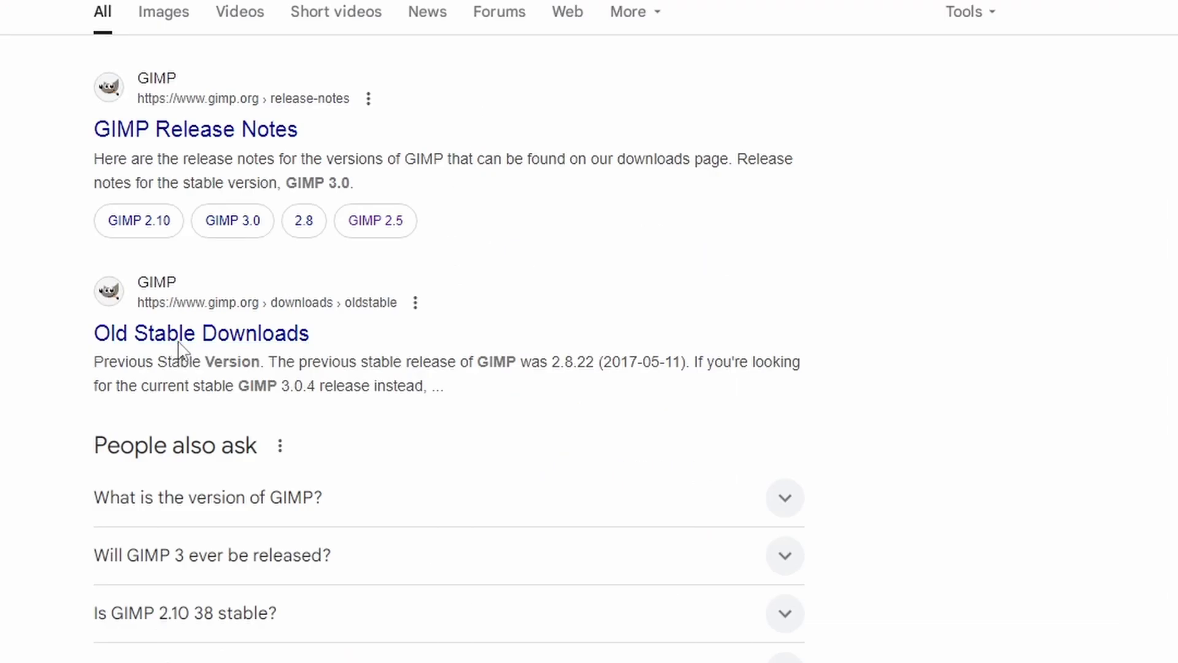
left_click(147, 337)
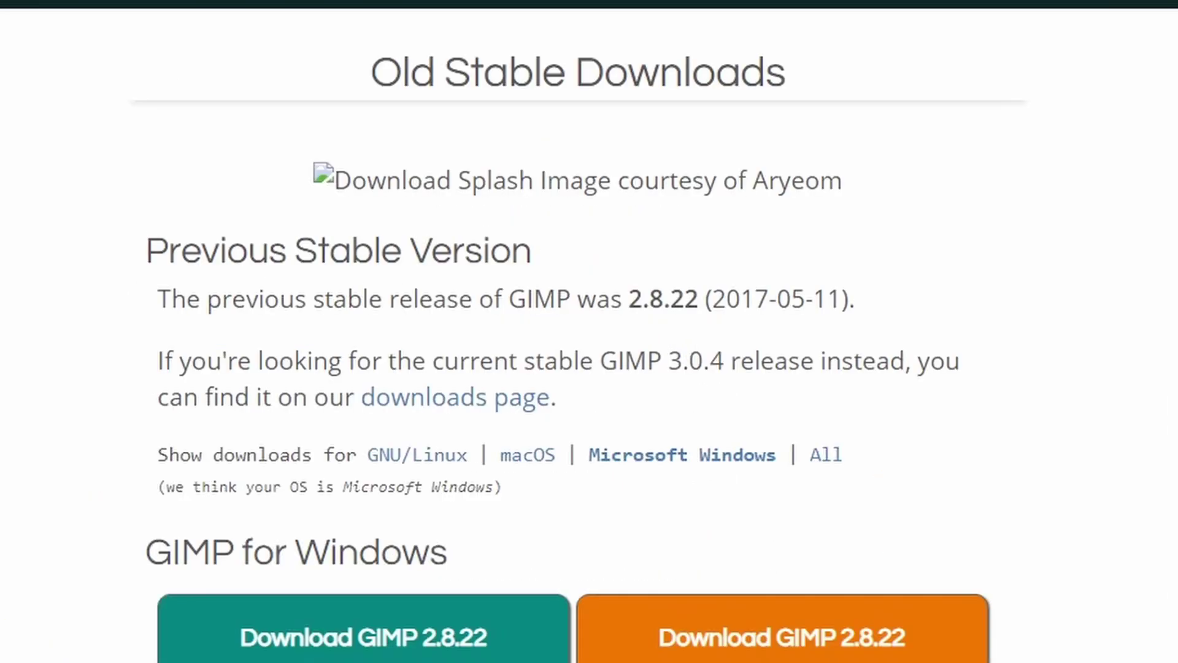
left_click_drag(604, 155, 622, 154)
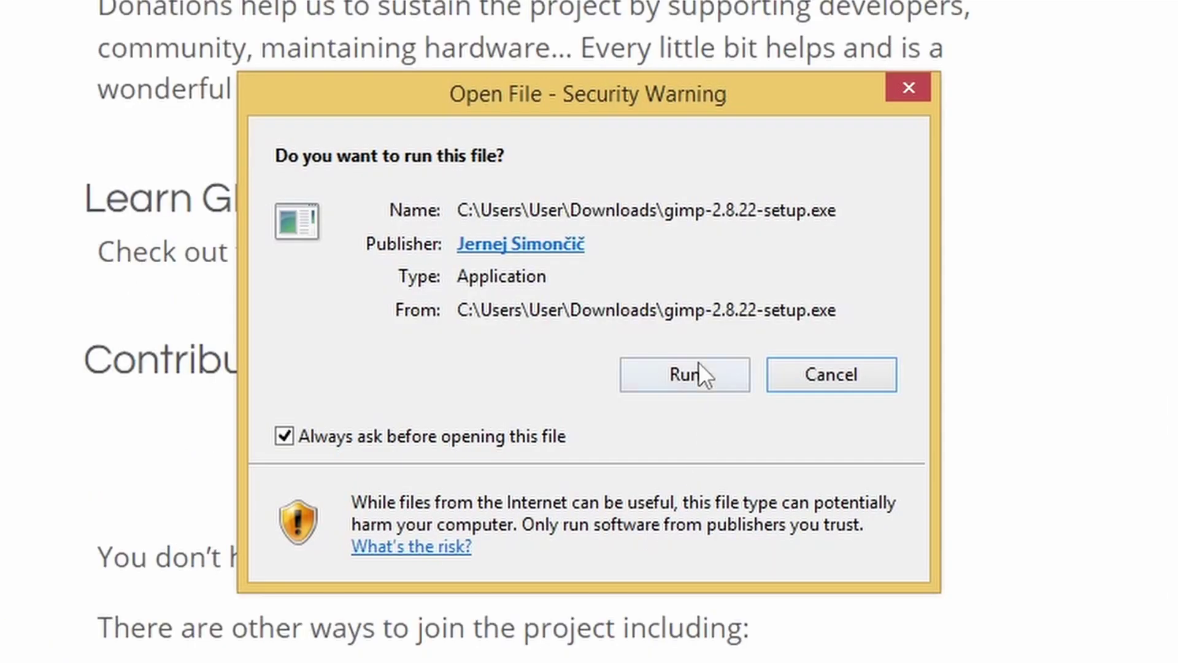
Install the older GIMP version in English, approving the UAC prompt
left_click(698, 370)
left_click(720, 396)
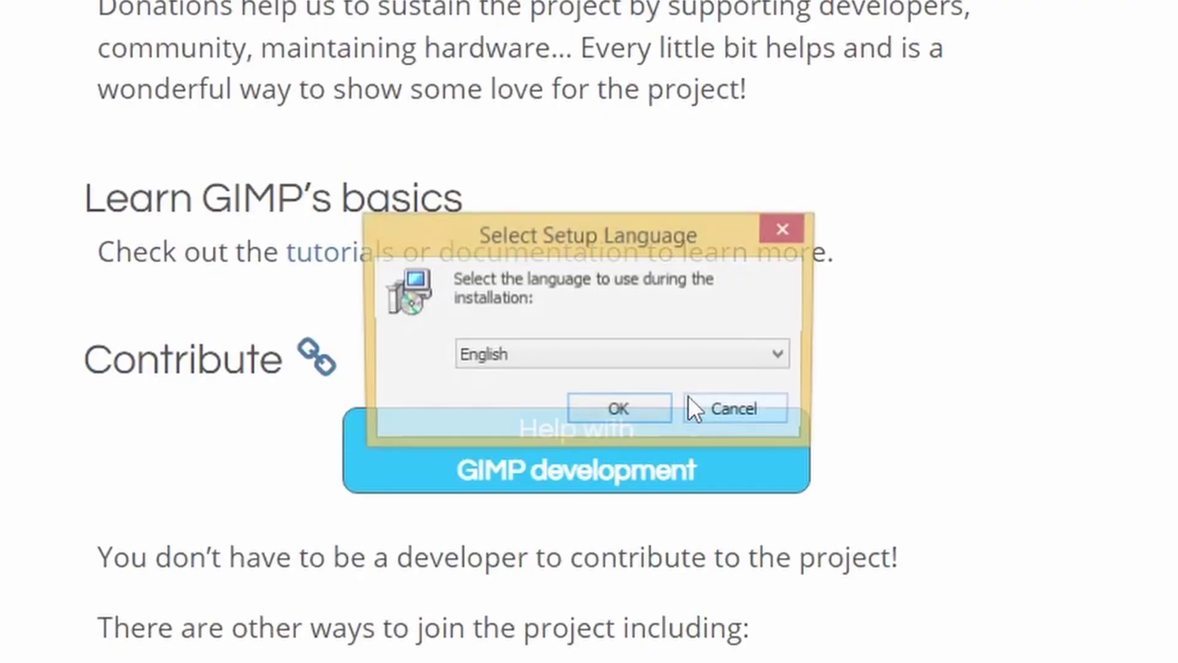
left_click(610, 408)
left_click(738, 555)
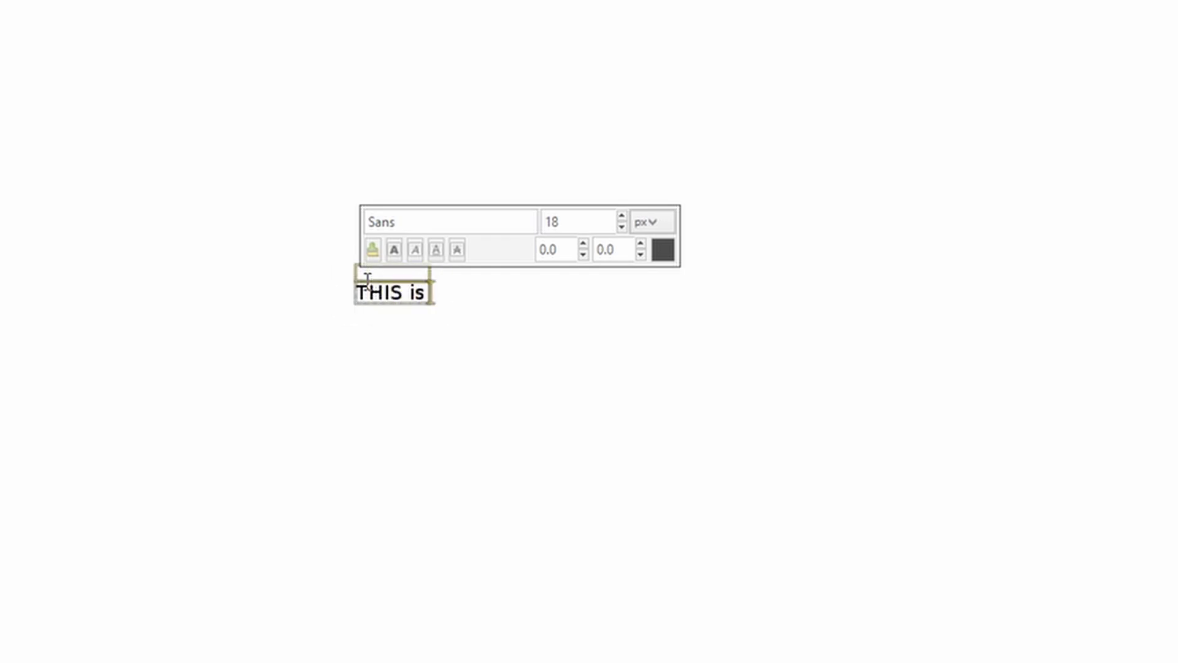
Type the caption 'THIS is A YT Thumbnail' on the GIMP canvas
type("is A YT Th")
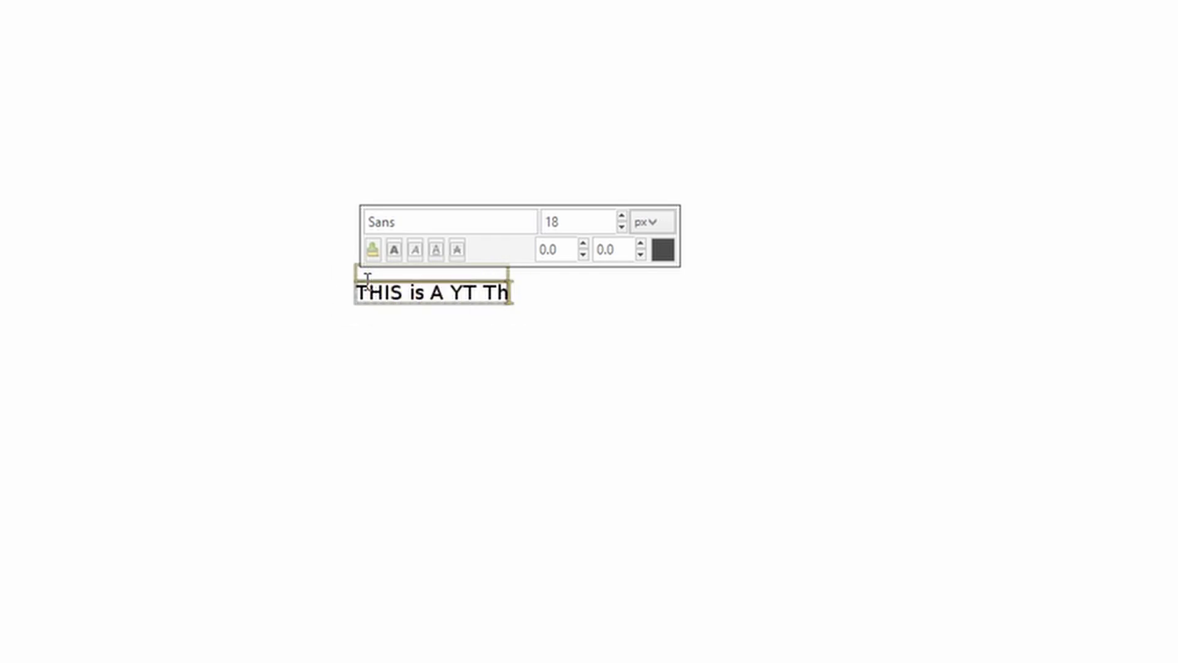
type("um")
type("bnail")
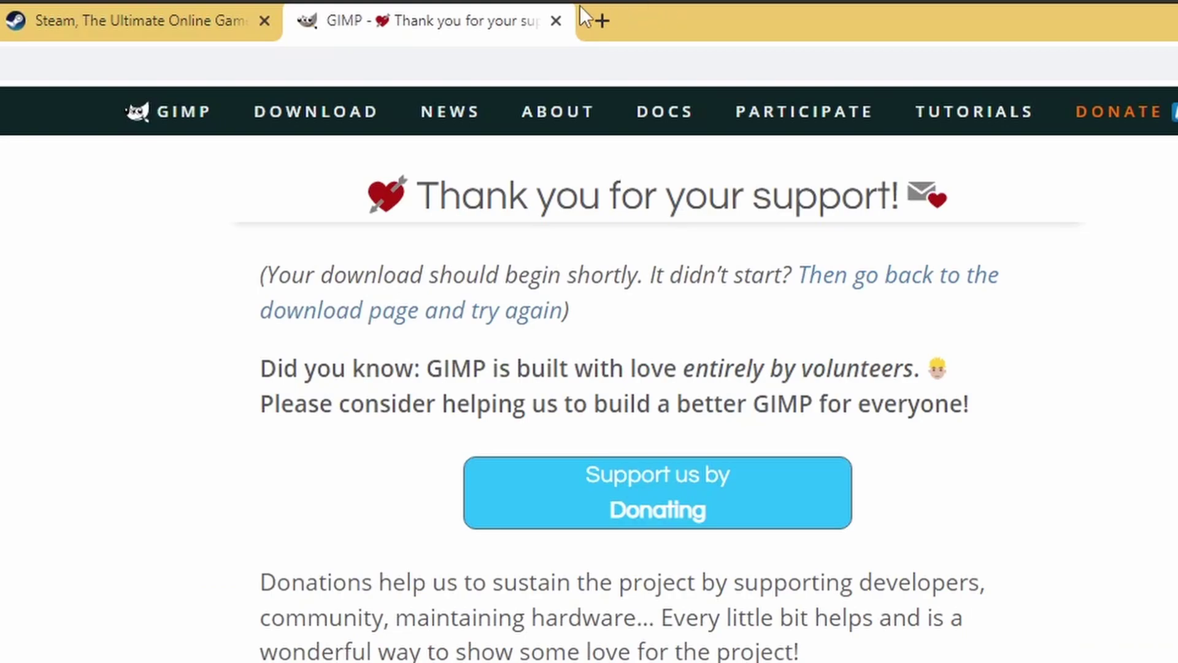
Search Google for 'windows 8' in a new tab and show the image results
left_click(602, 21)
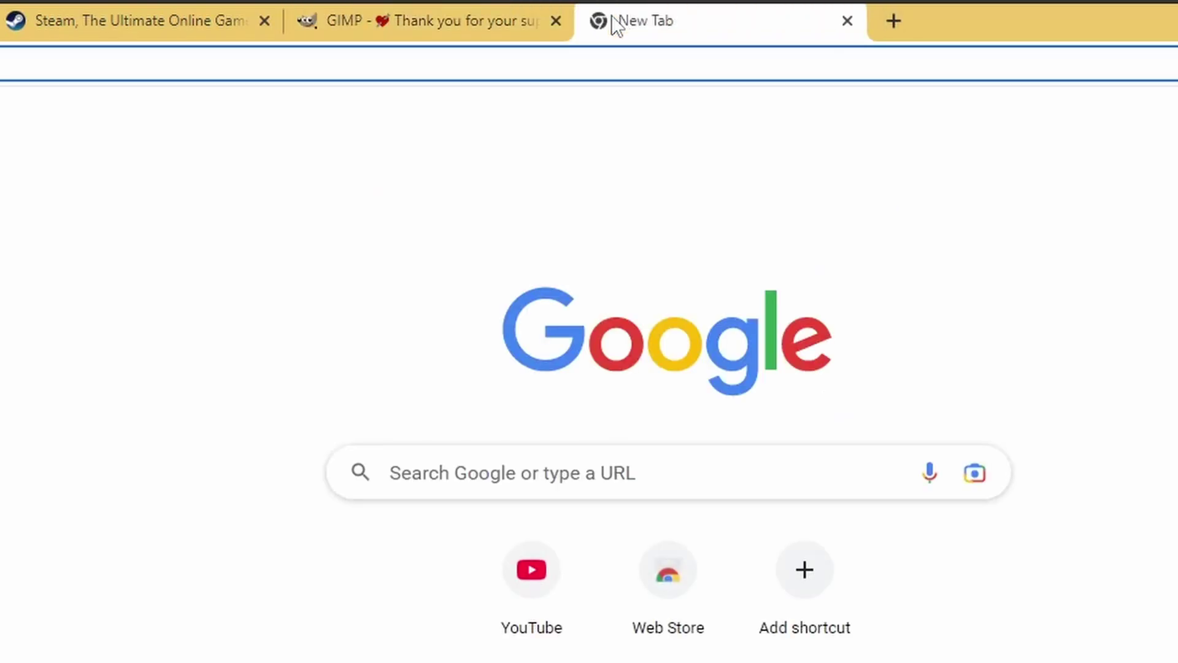
type("win")
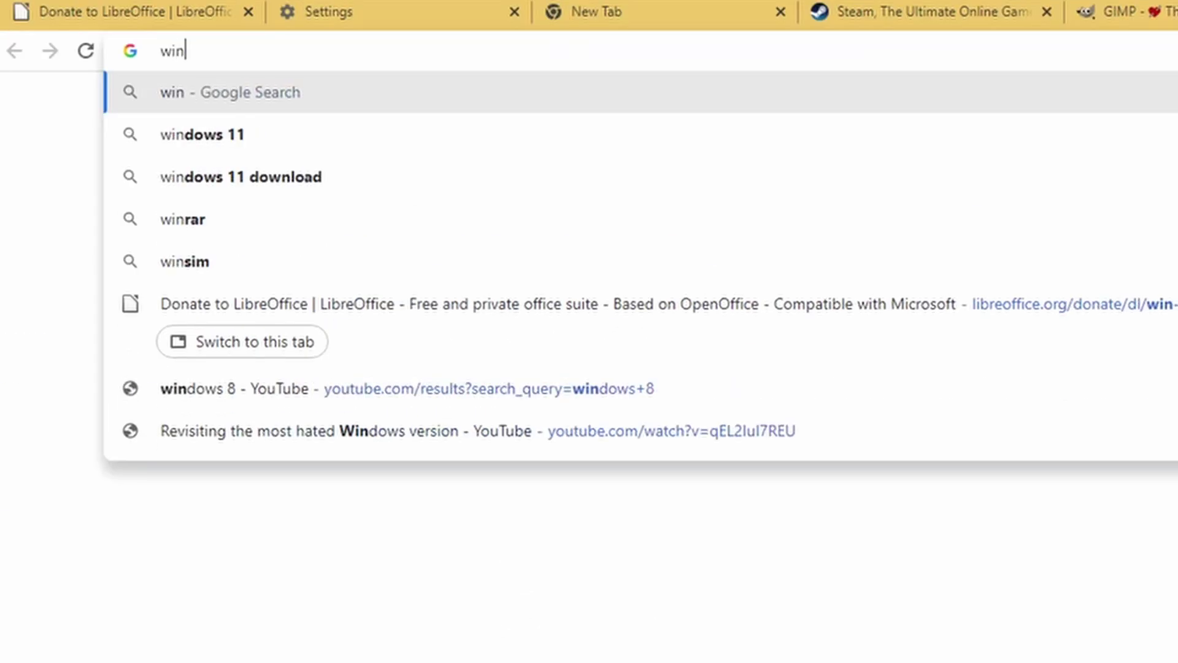
type("dows 8")
key("Return")
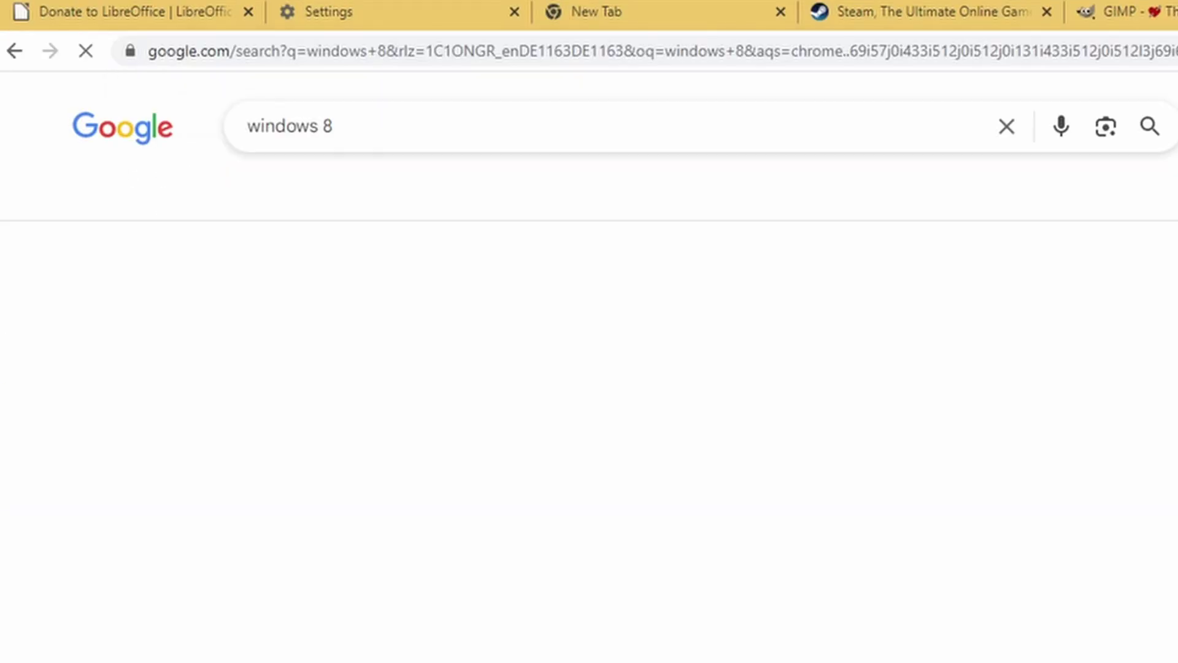
left_click(304, 142)
Save the Windows 8 logo picture into the Downloads folder
left_click(66, 408)
right_click(736, 359)
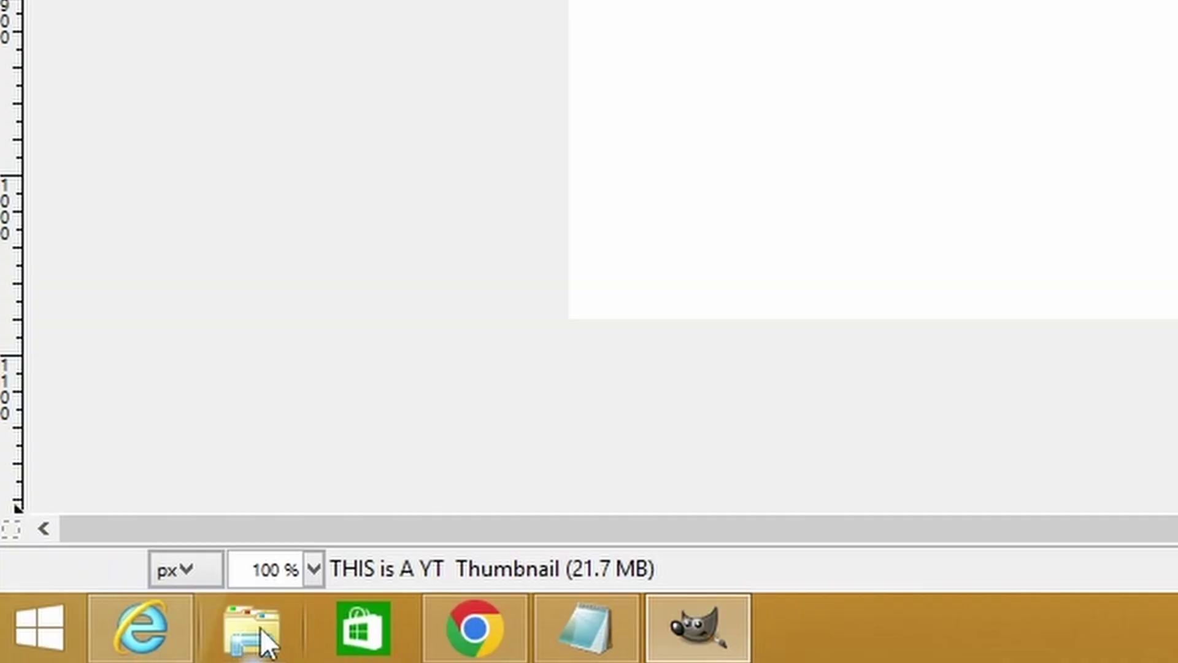
left_click(265, 641)
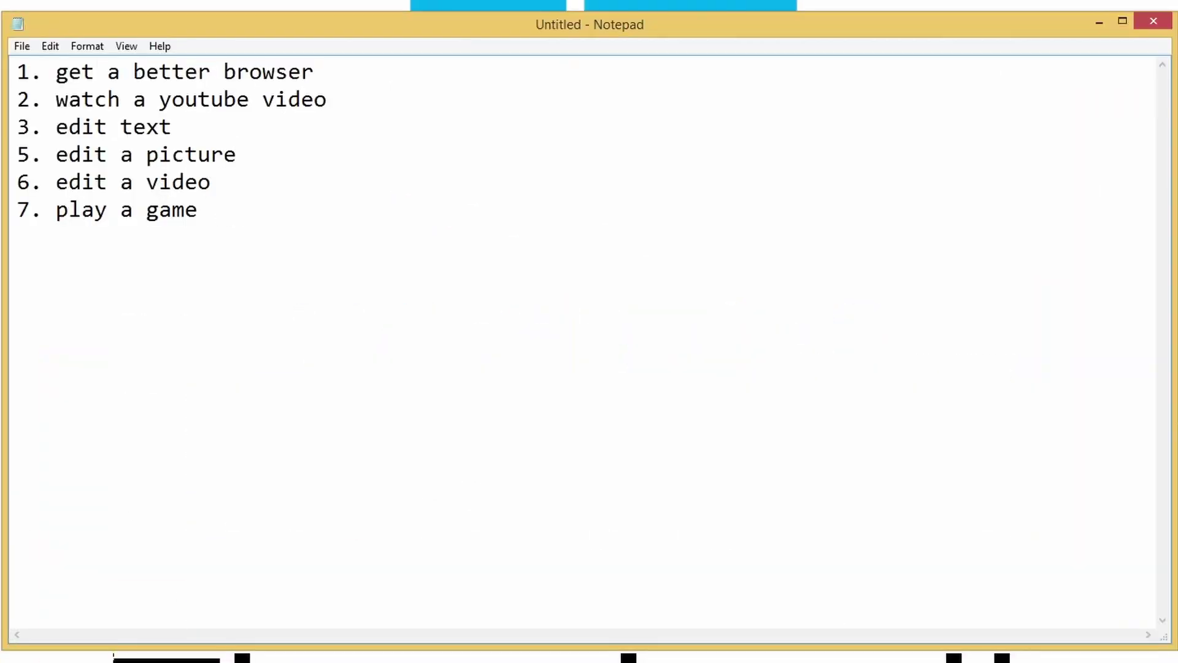
Select the 'edit a picture' and 'edit a video' items on the Notepad checklist
key("shift+Left")
key("shift+Left")
key("shift+Left")
key("shift+Left")
key("shift+Left")
key("shift+Left")
key("shift+Left")
key("shift+Left")
key("shift+Left")
key("shift+Left")
key("shift+Left")
key("shift+Left")
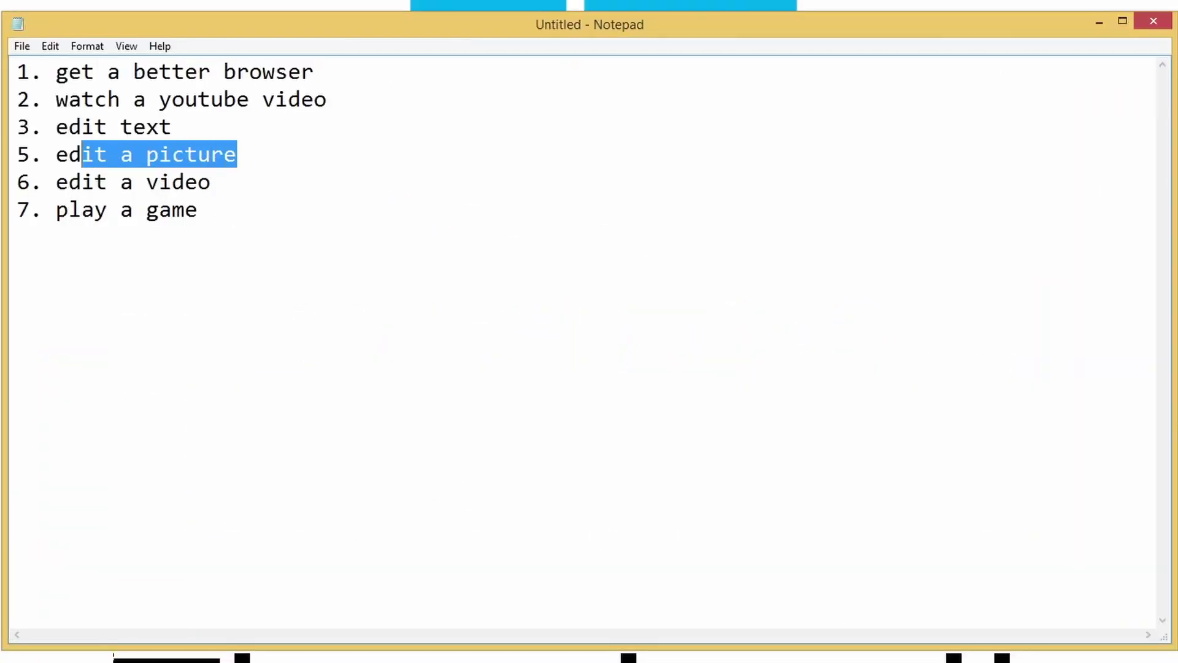
key("Left")
left_click(210, 182)
key("shift+Left")
key("shift+Left")
key("shift+Left")
key("shift+Left")
key("shift+Left")
key("shift+Left")
key("shift+Left")
key("shift+Left")
key("shift+Left")
key("shift+Left")
key("shift+Left")
left_click(185, 181)
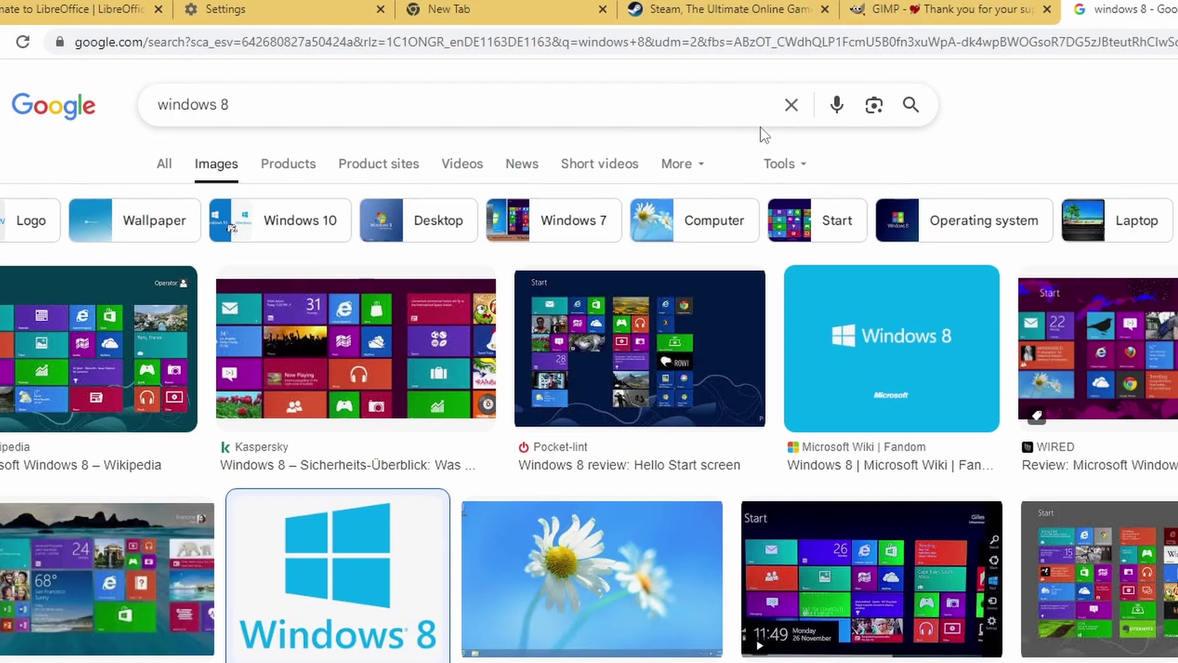
Search 'davinci resolve' and open the official page's list of downloadable versions
left_click(791, 105)
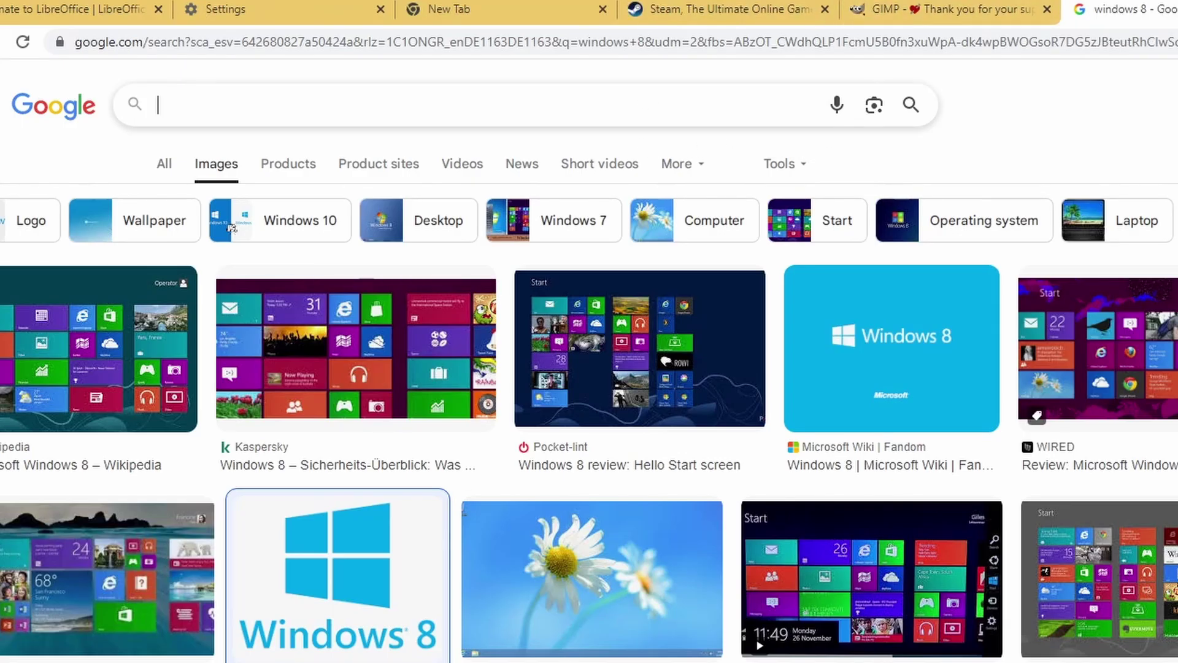
type("davinci resolve")
key("Return")
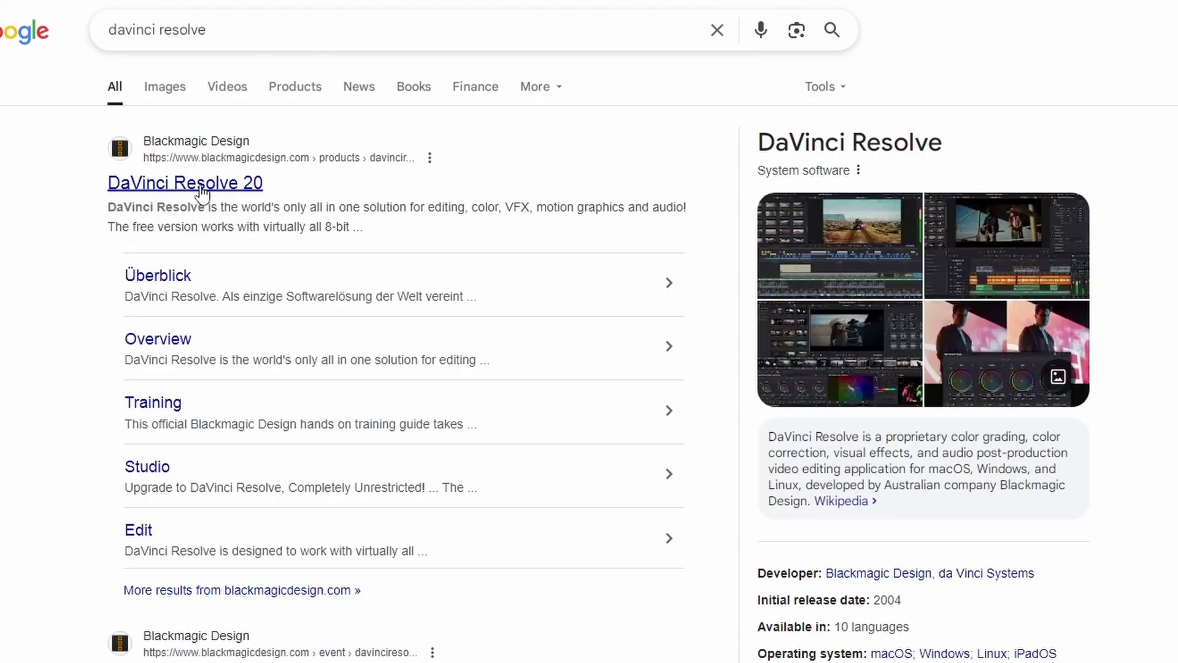
left_click(203, 184)
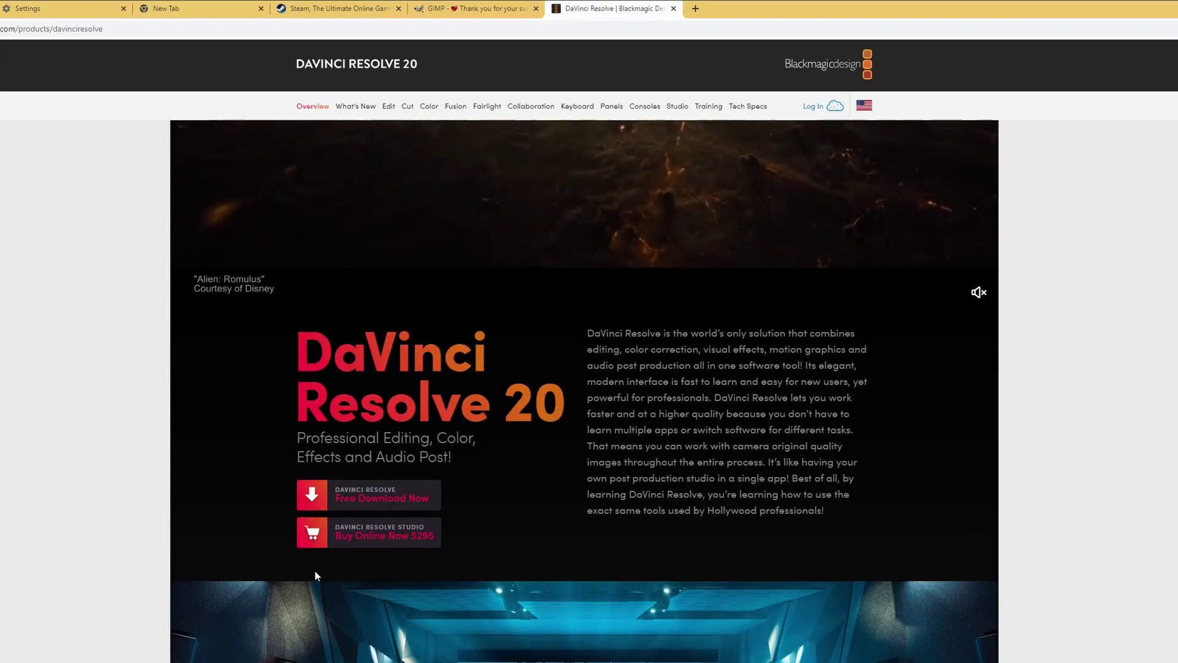
left_click(369, 495)
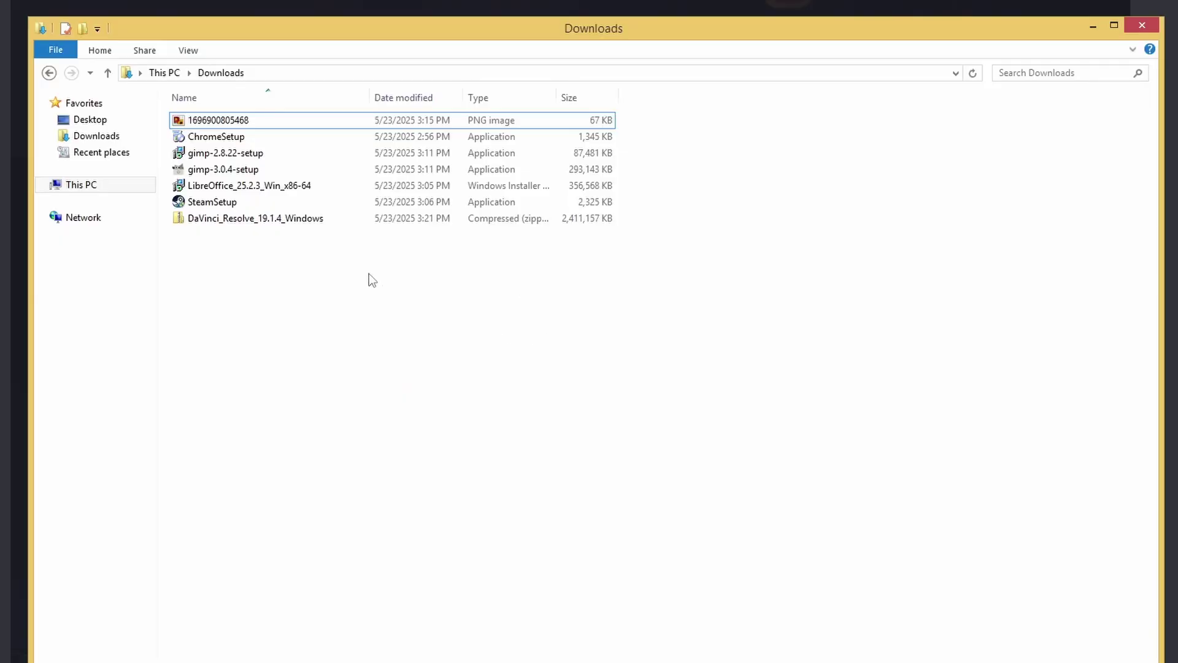
Extract the DaVinci Resolve 19.1.4 archive and install Resolve with the licence accepted and default folder
double_click(293, 219)
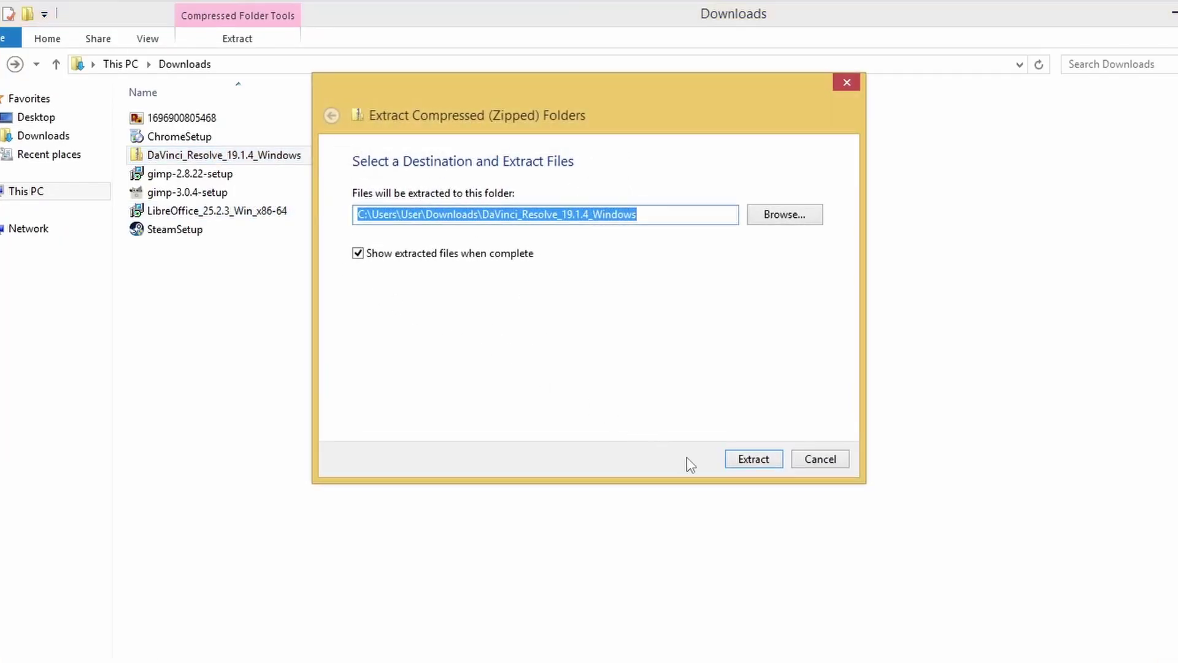
left_click(719, 421)
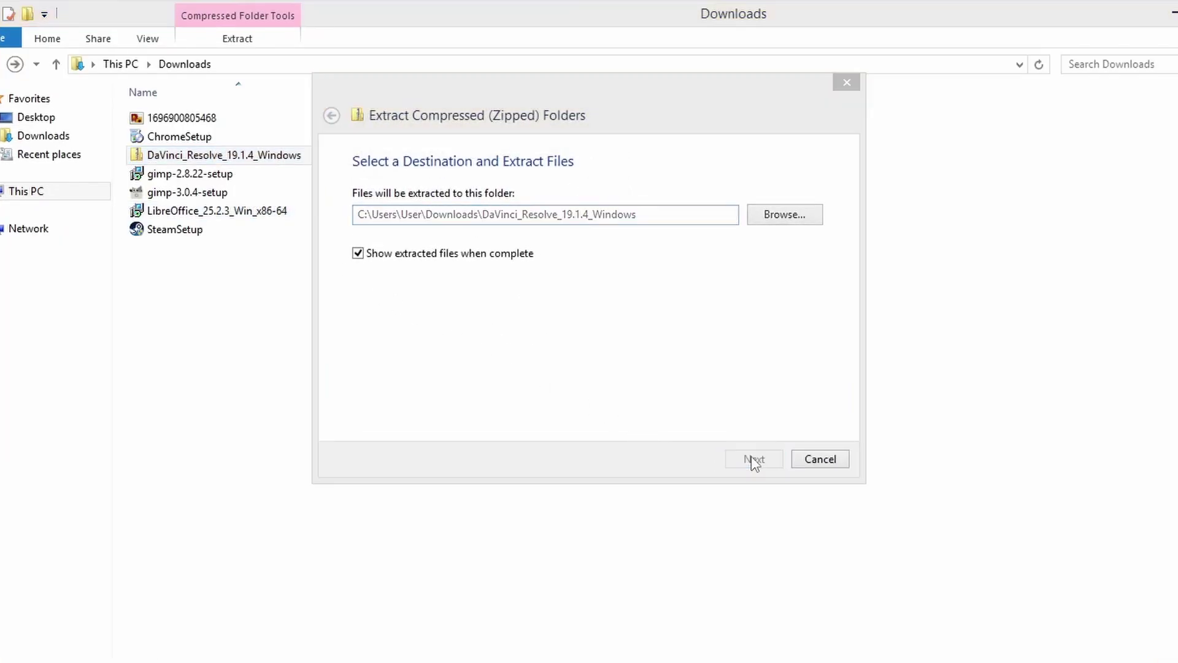
left_click(248, 150)
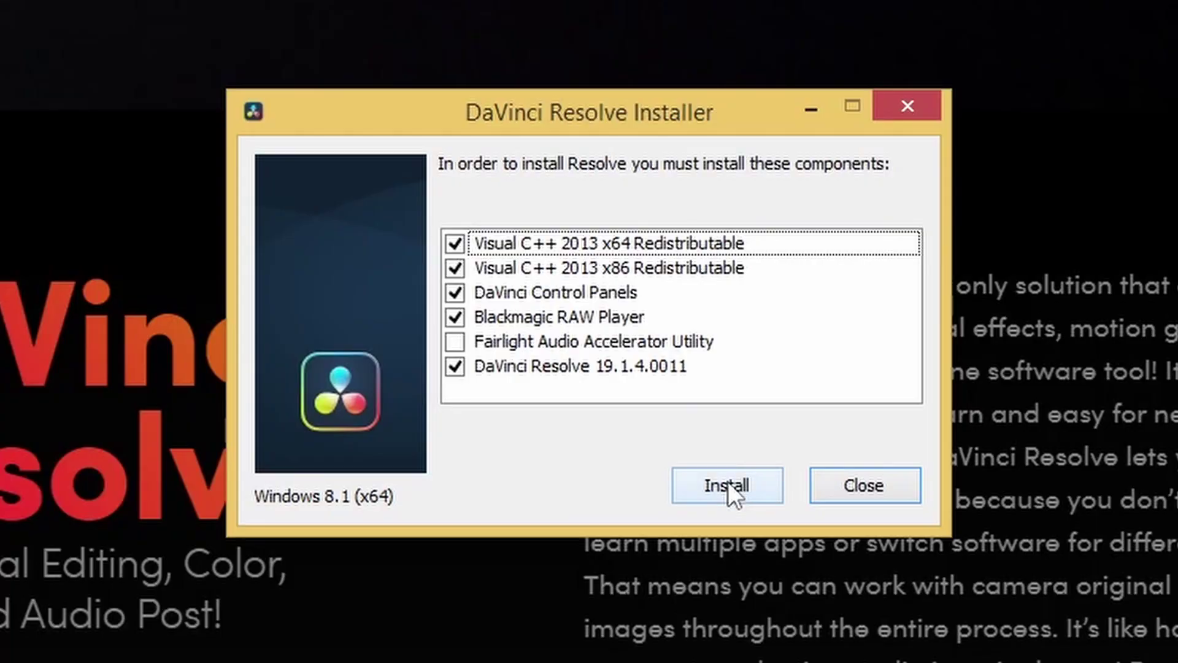
left_click(727, 483)
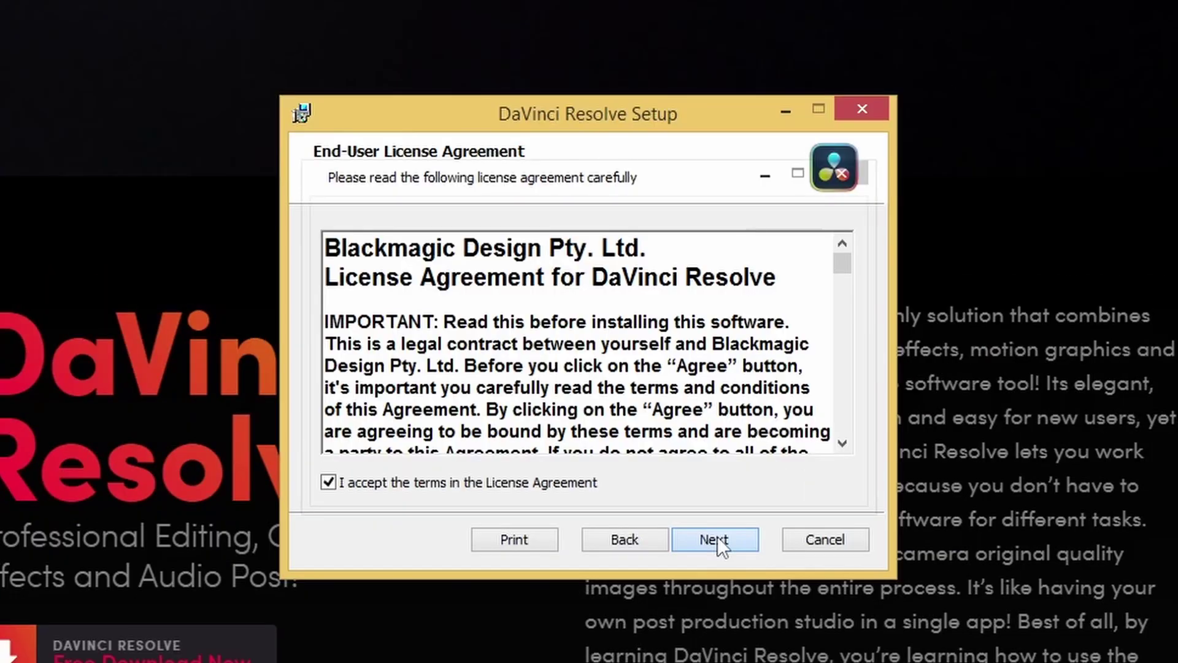
left_click(713, 539)
left_click(720, 539)
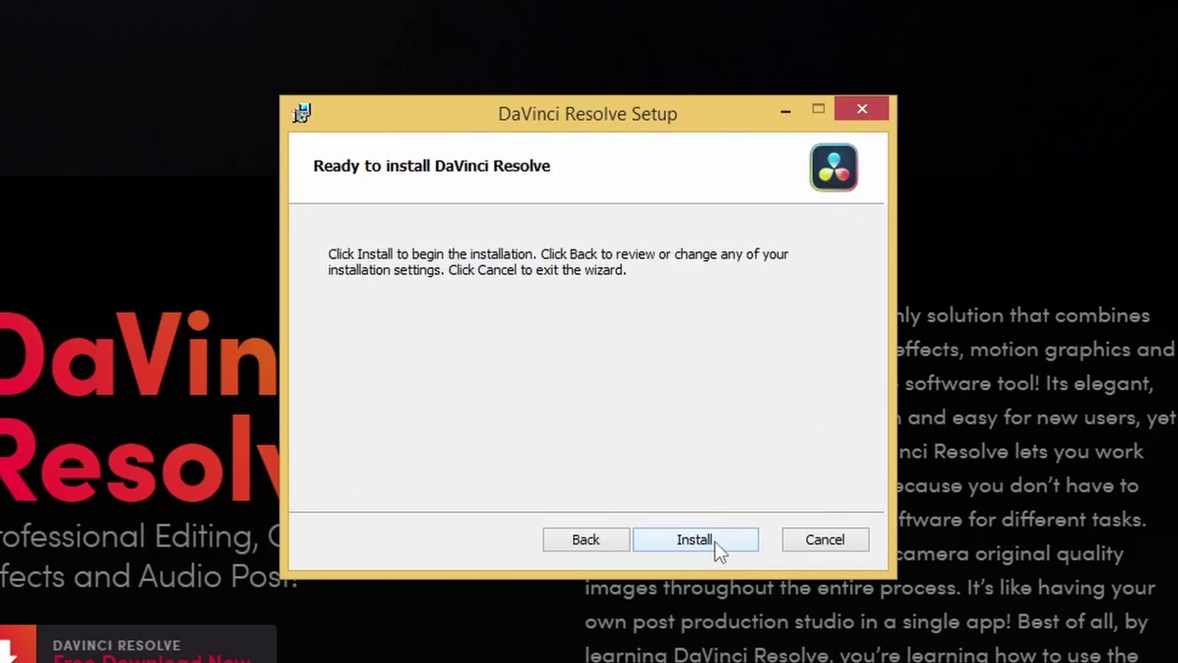
left_click(715, 541)
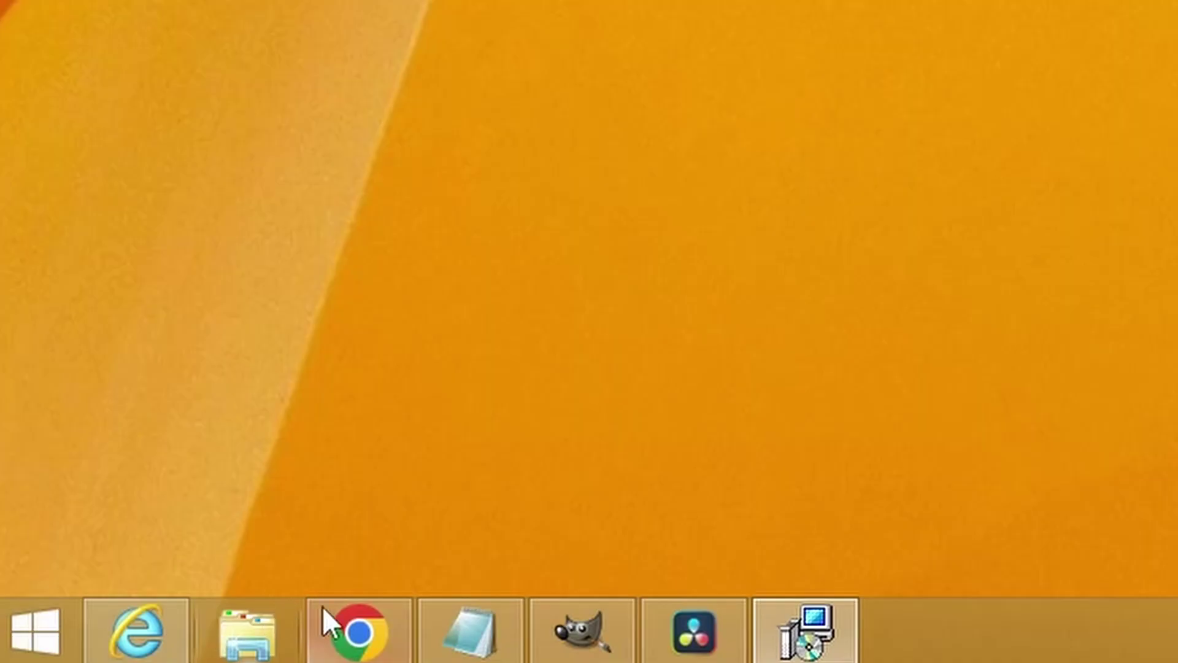
Go to minecraft.net in a new Chrome tab to get the installer
left_click(356, 617)
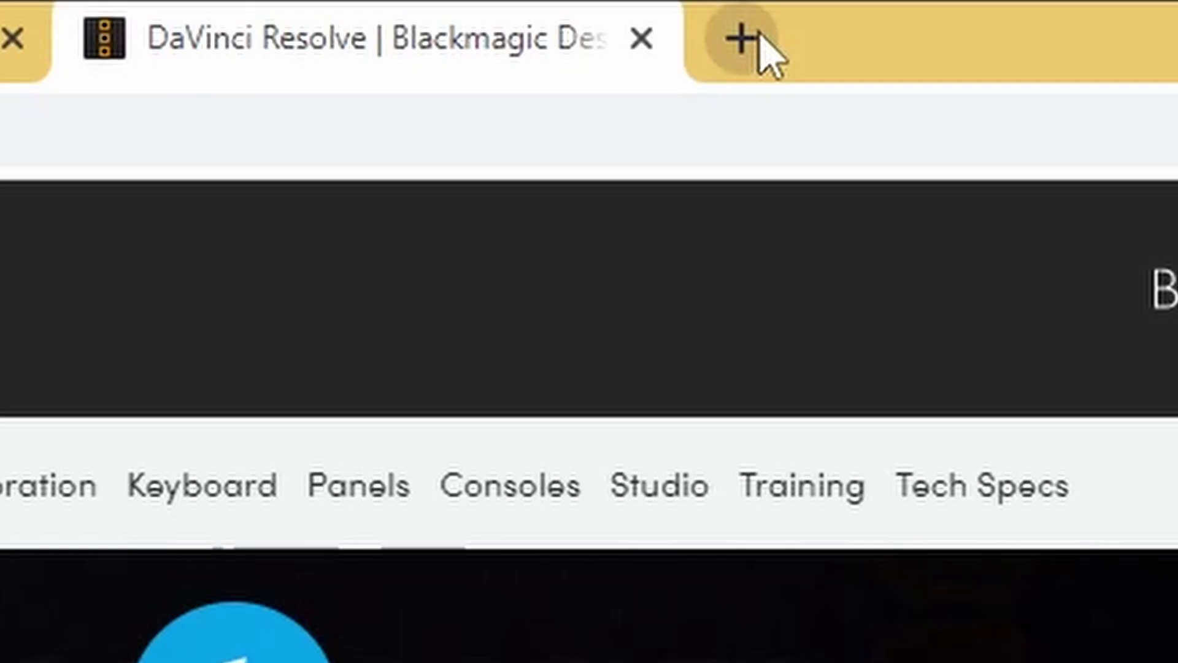
left_click(758, 39)
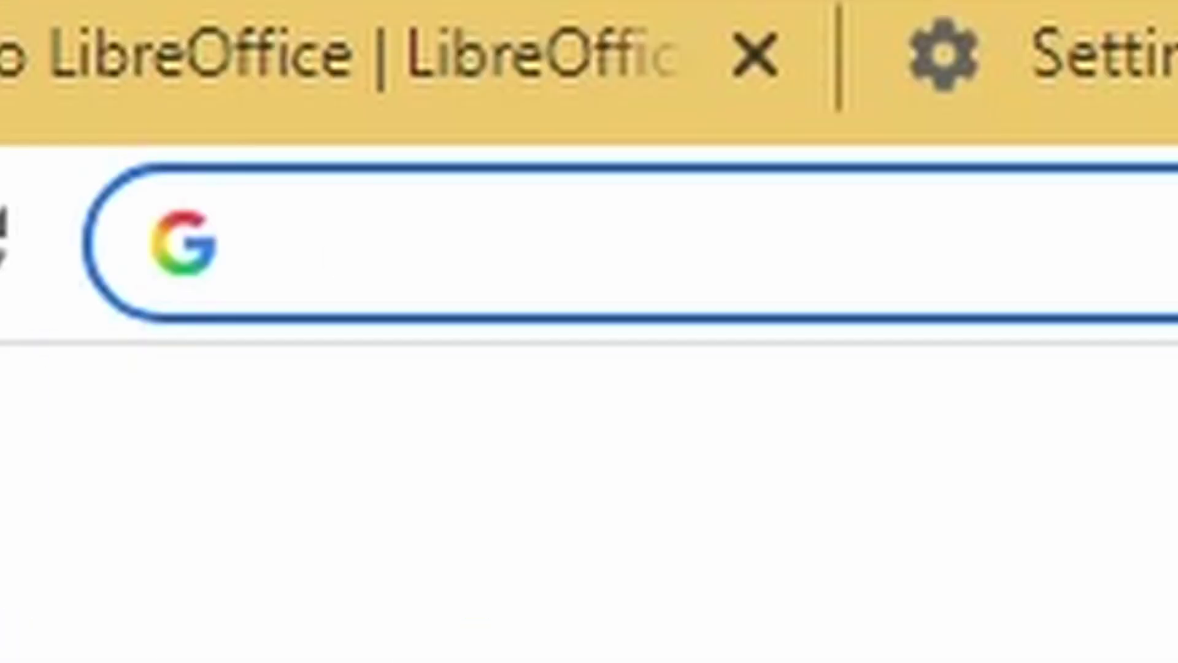
type("minecraf")
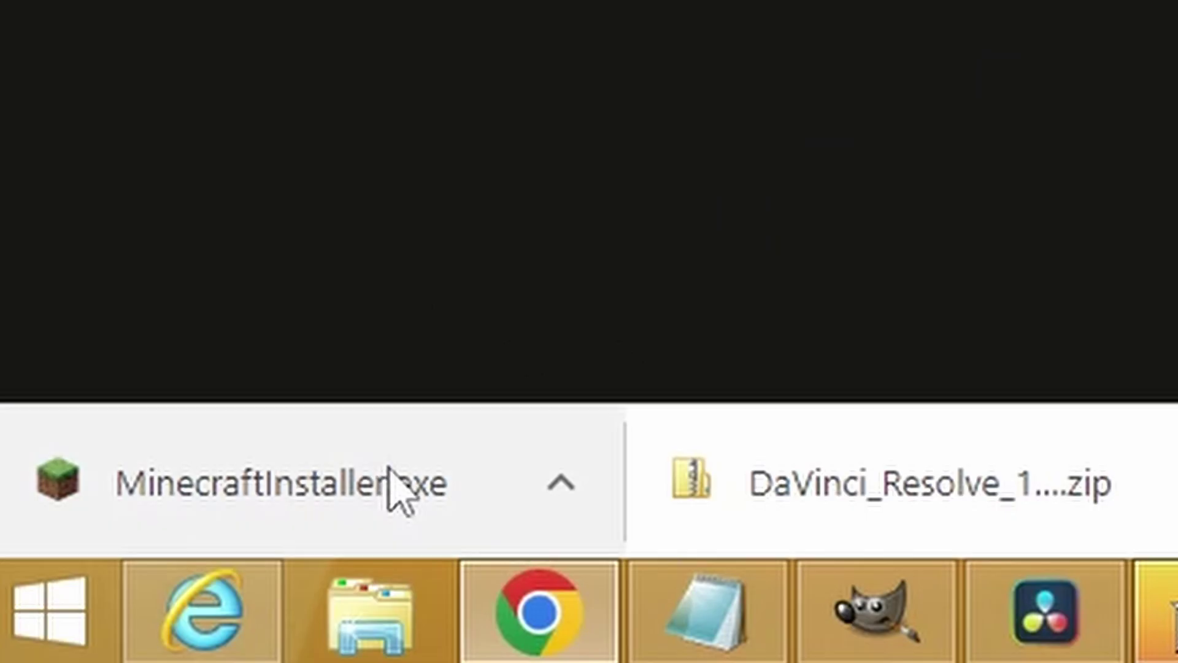
Run MinecraftInstaller.exe despite the warning, view the crash details, and close the report
left_click(337, 500)
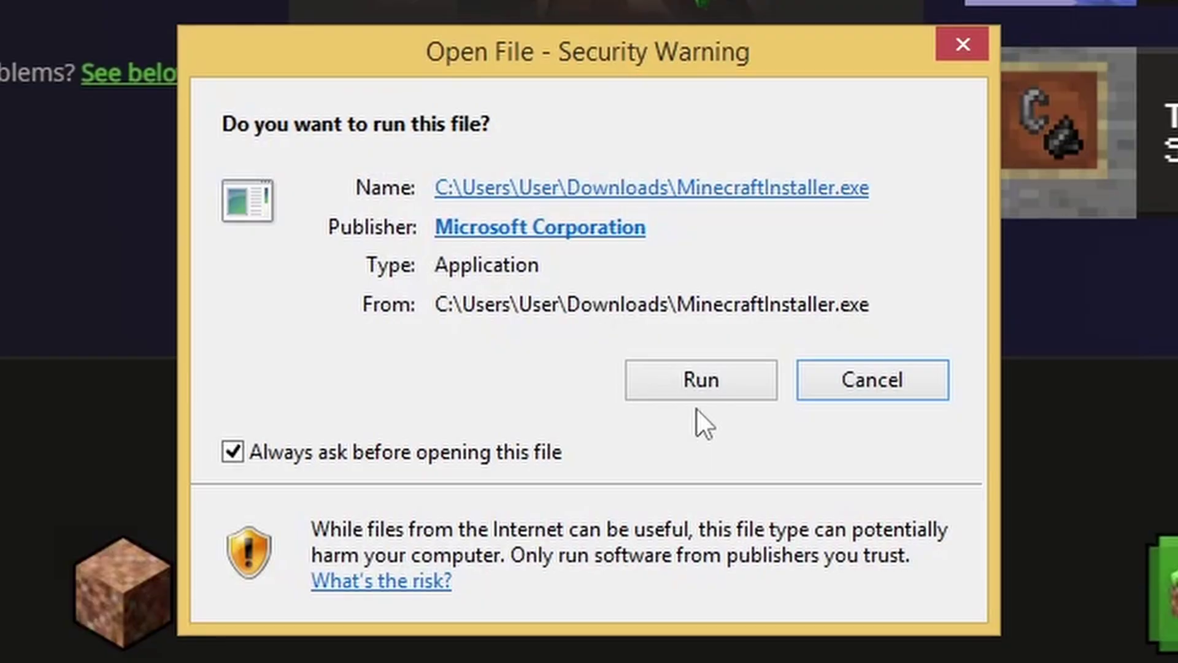
left_click(697, 376)
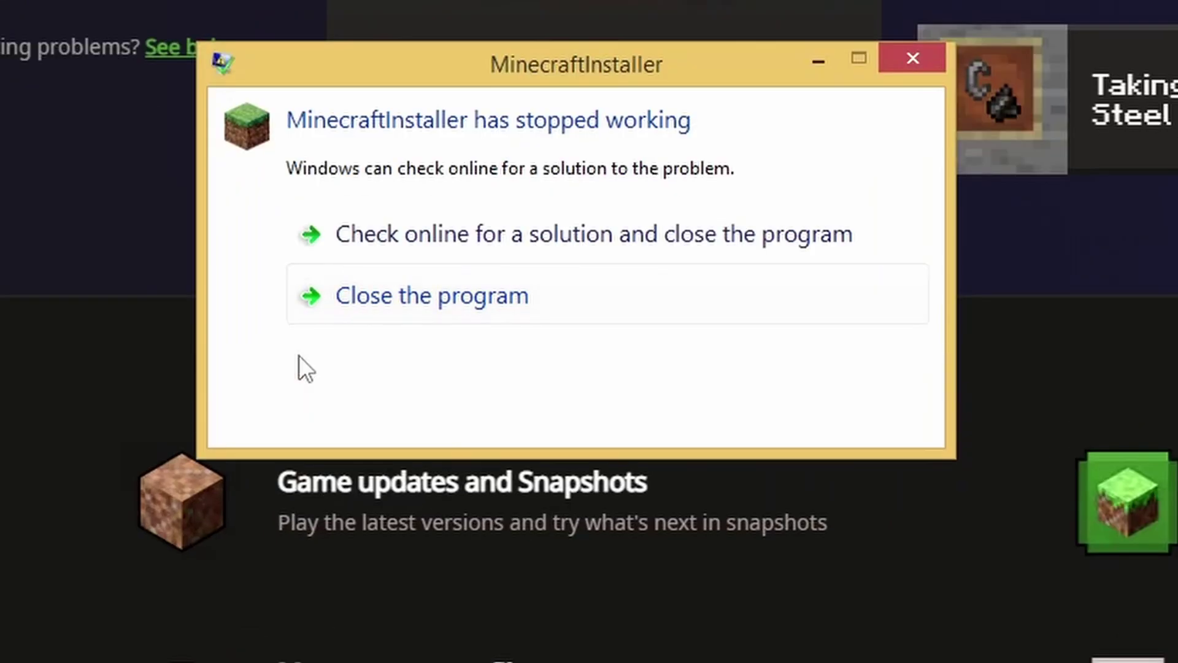
left_click(355, 384)
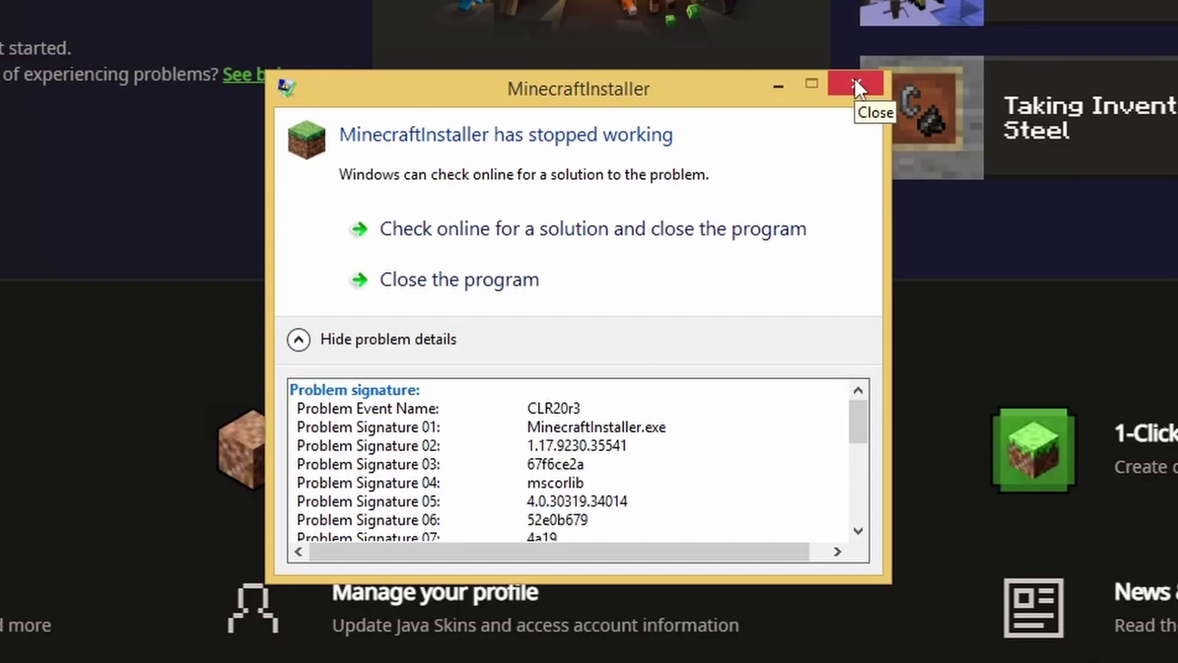
left_click(856, 79)
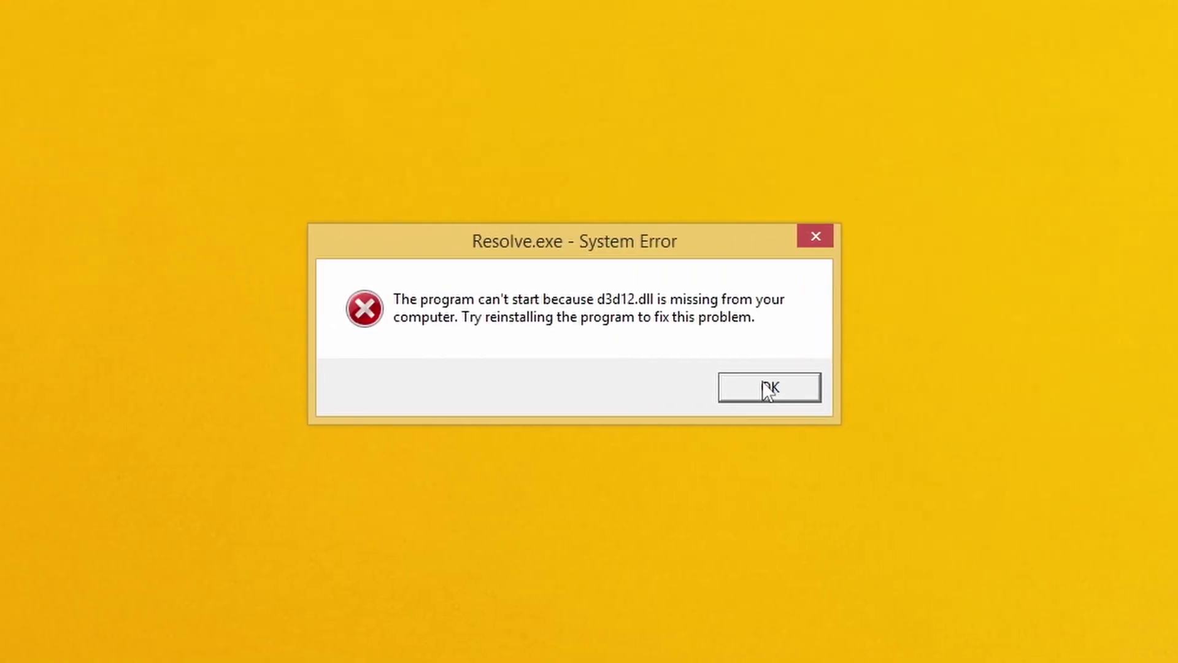
Dismiss the DaVinci Resolve system error about the missing d3d12.dll
left_click(763, 384)
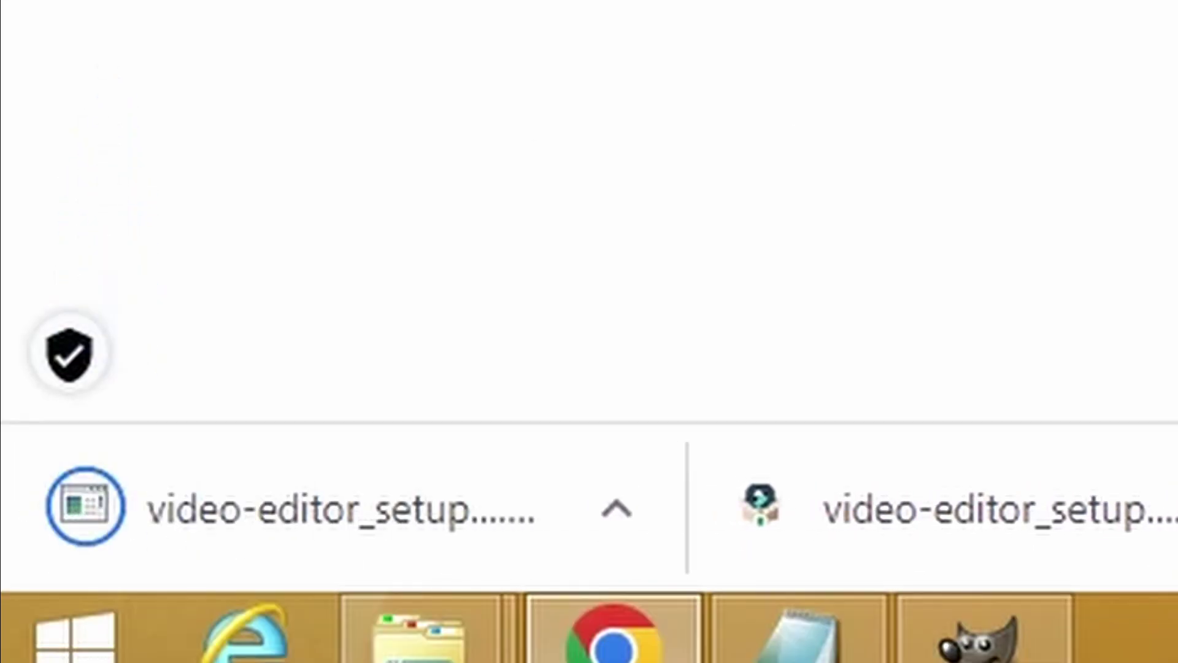
Allow the Filmora installer to make changes and get past its welcome promo
mouse_move(335, 562)
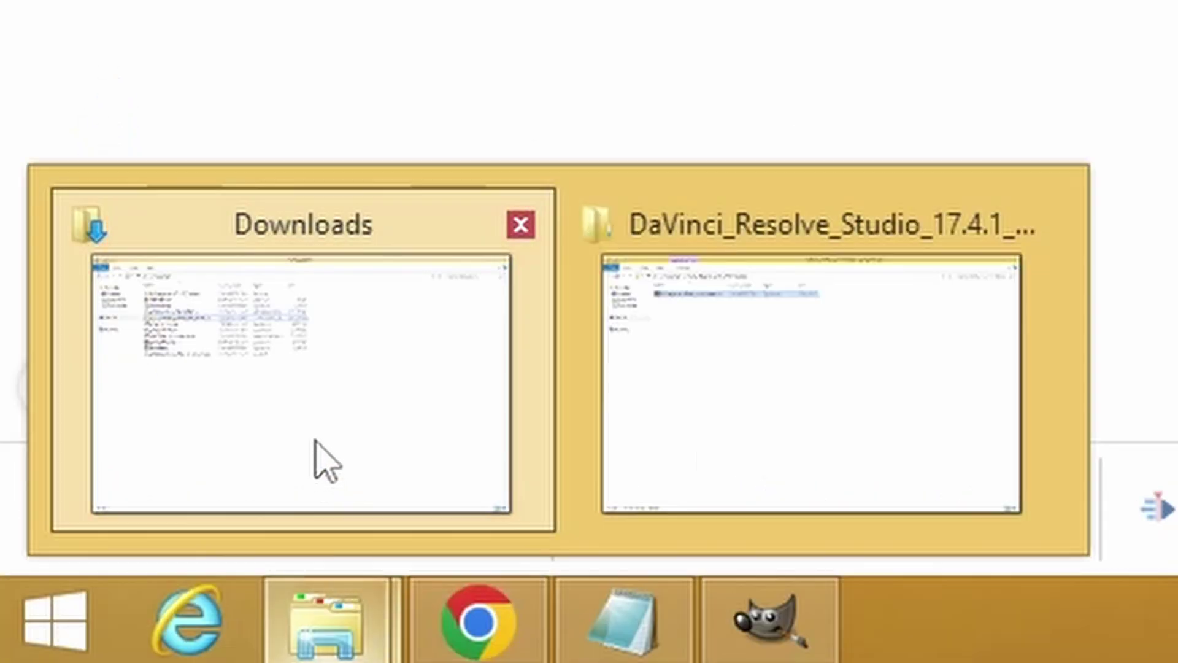
left_click(315, 457)
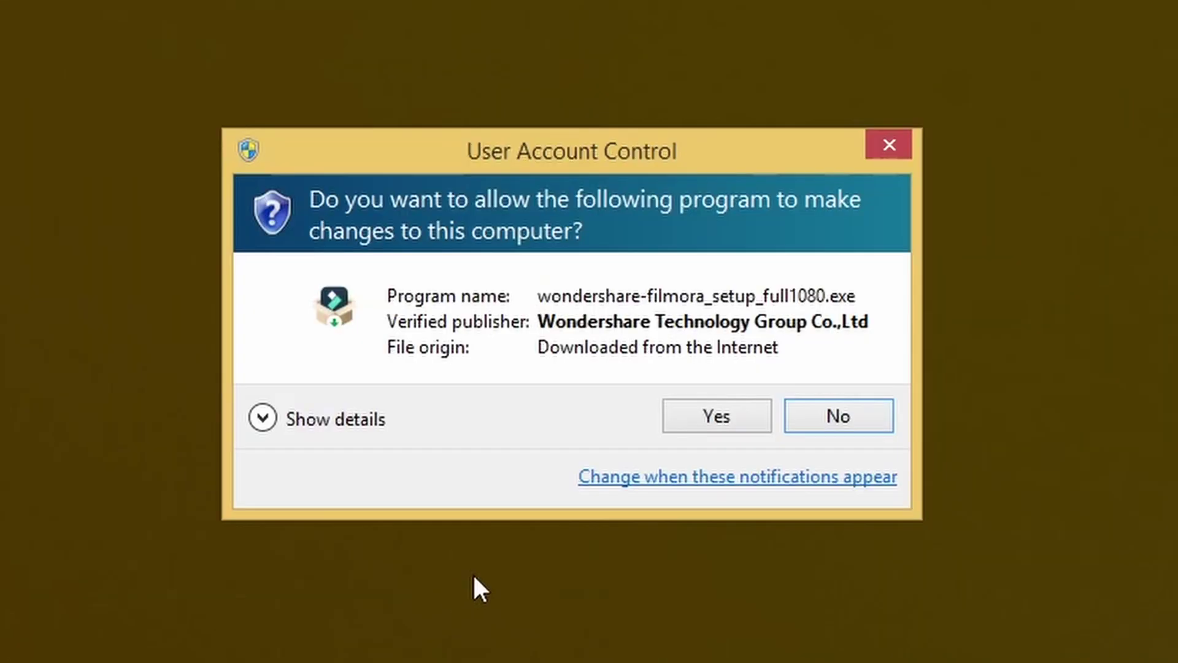
left_click(701, 408)
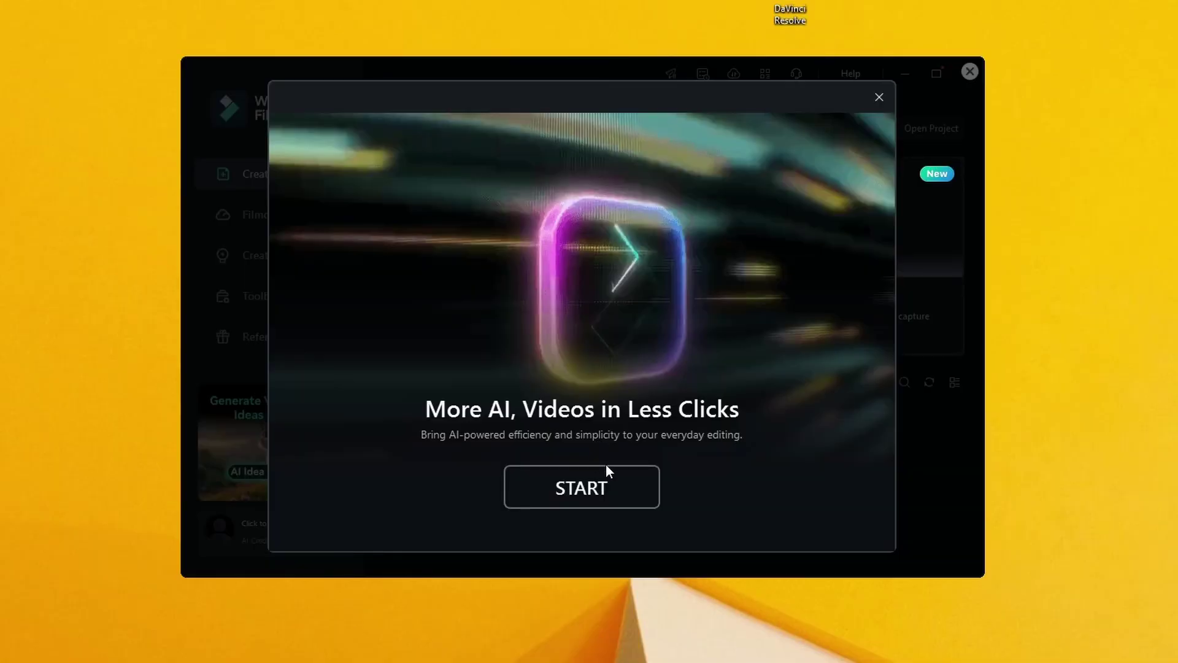
left_click(606, 473)
Start a new Filmora project, import the user guide video, and place the Untitled PNG above it
left_click(442, 220)
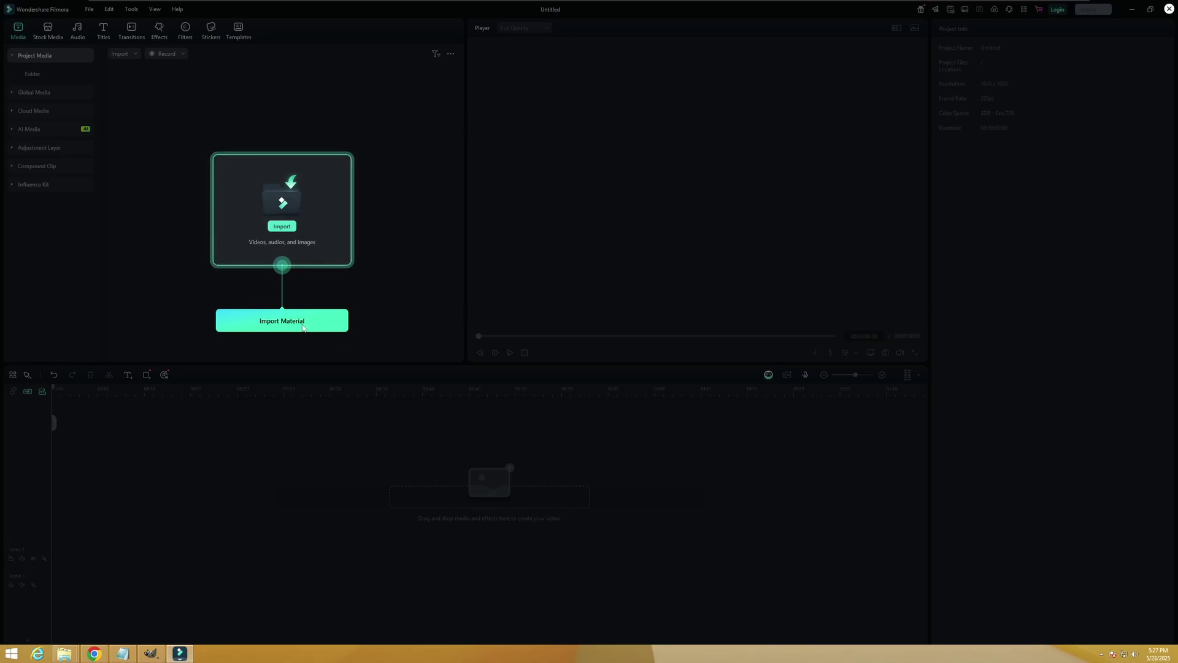
left_click(303, 328)
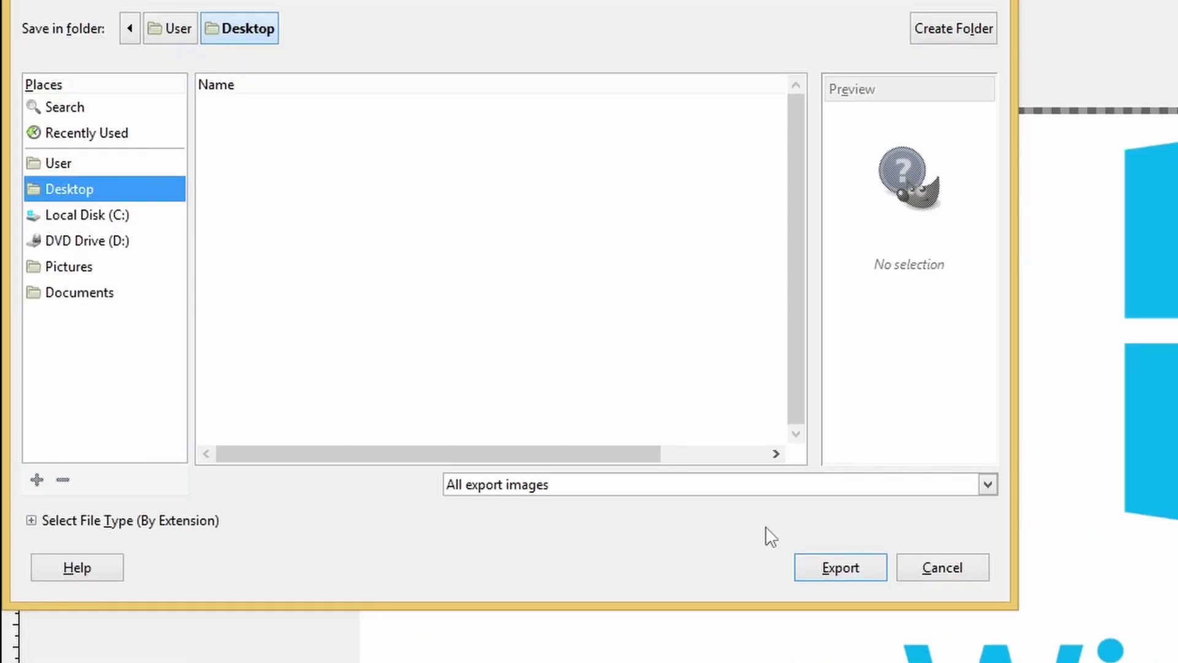
left_click(820, 568)
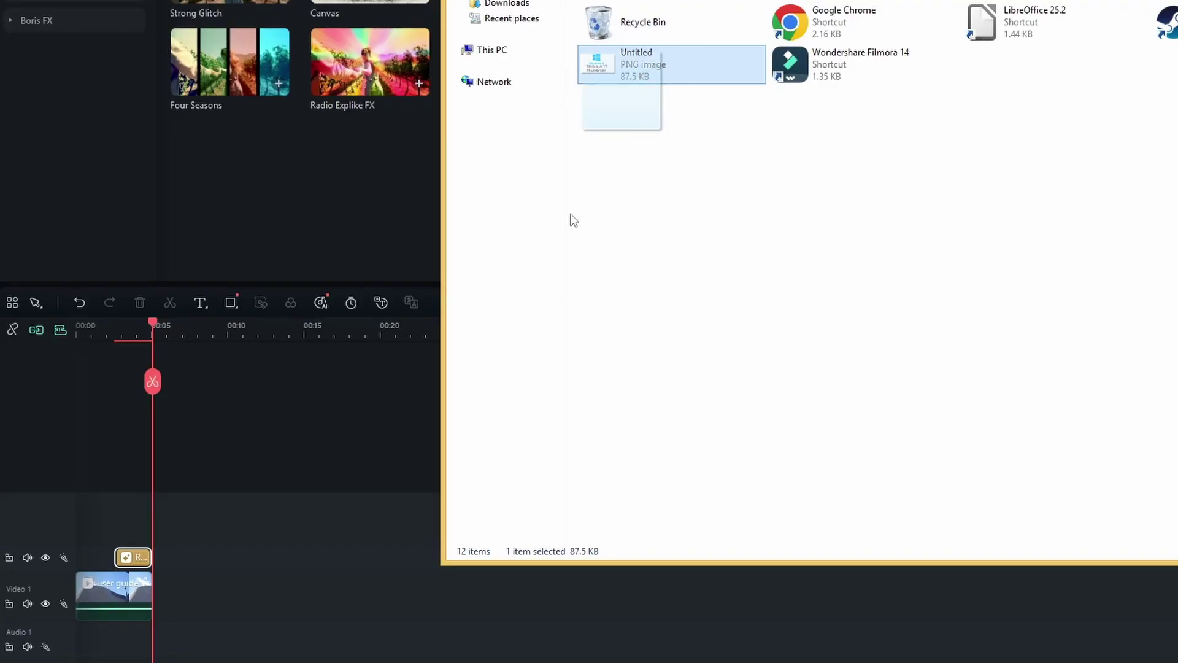
left_click_drag(616, 123, 212, 616)
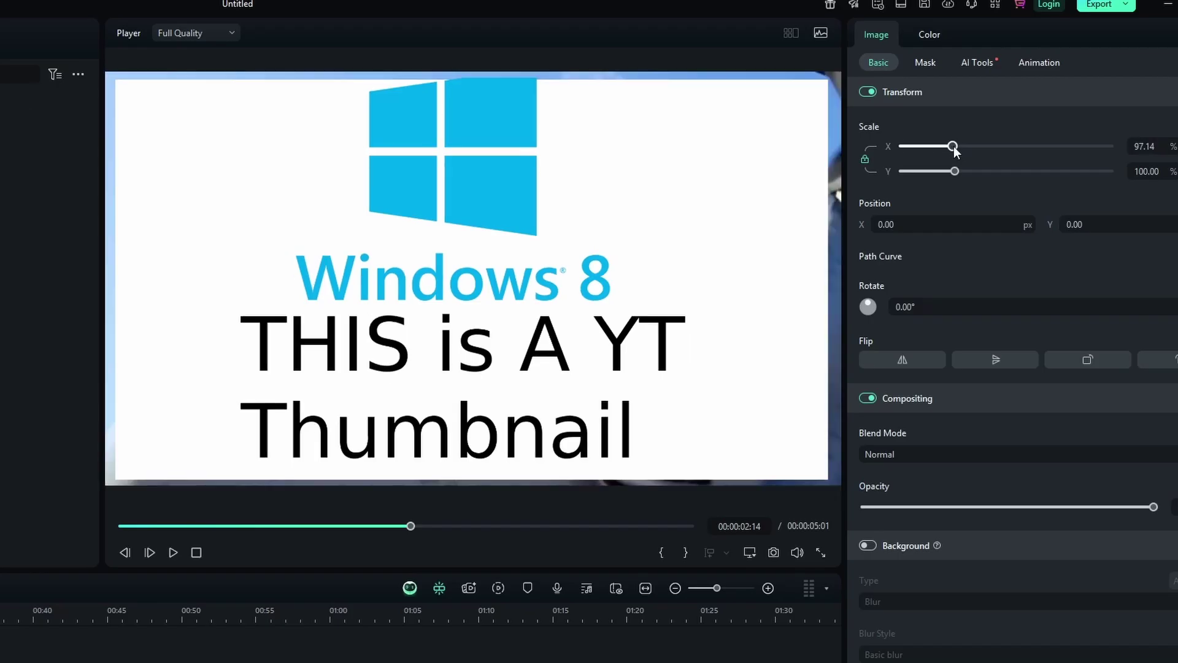
Scale the thumbnail overlay to 52.86%, move it to X −368 px, and keyframe scale and position
left_click_drag(954, 147, 929, 147)
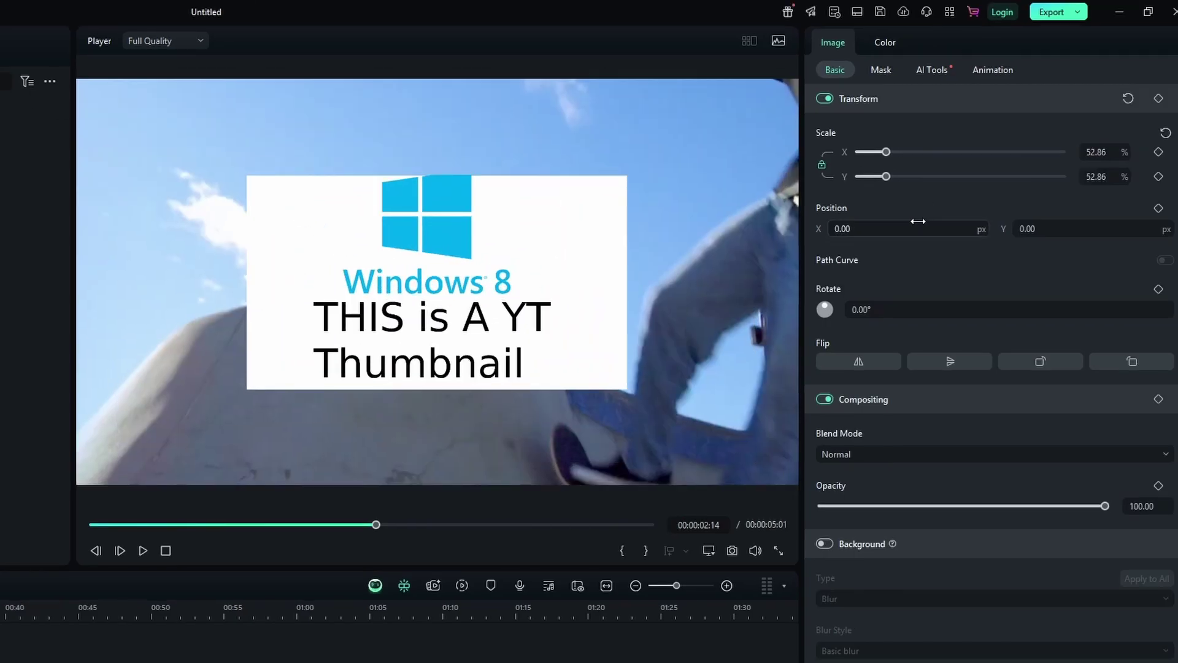
left_click_drag(913, 230, 828, 229)
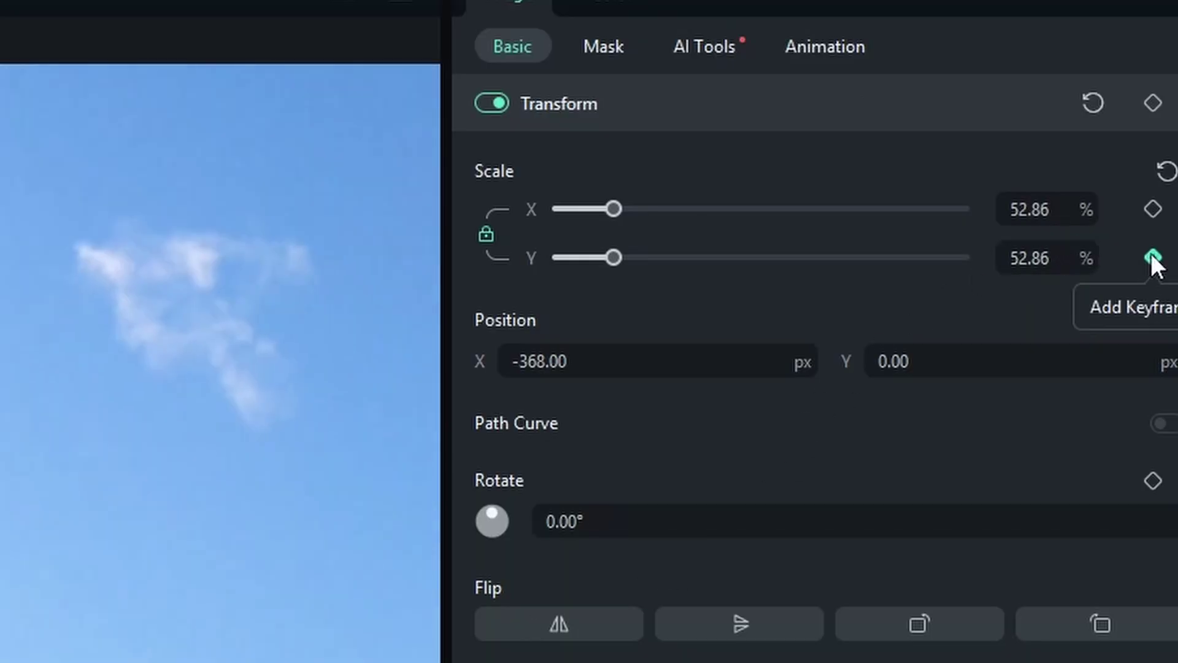
left_click(1153, 209)
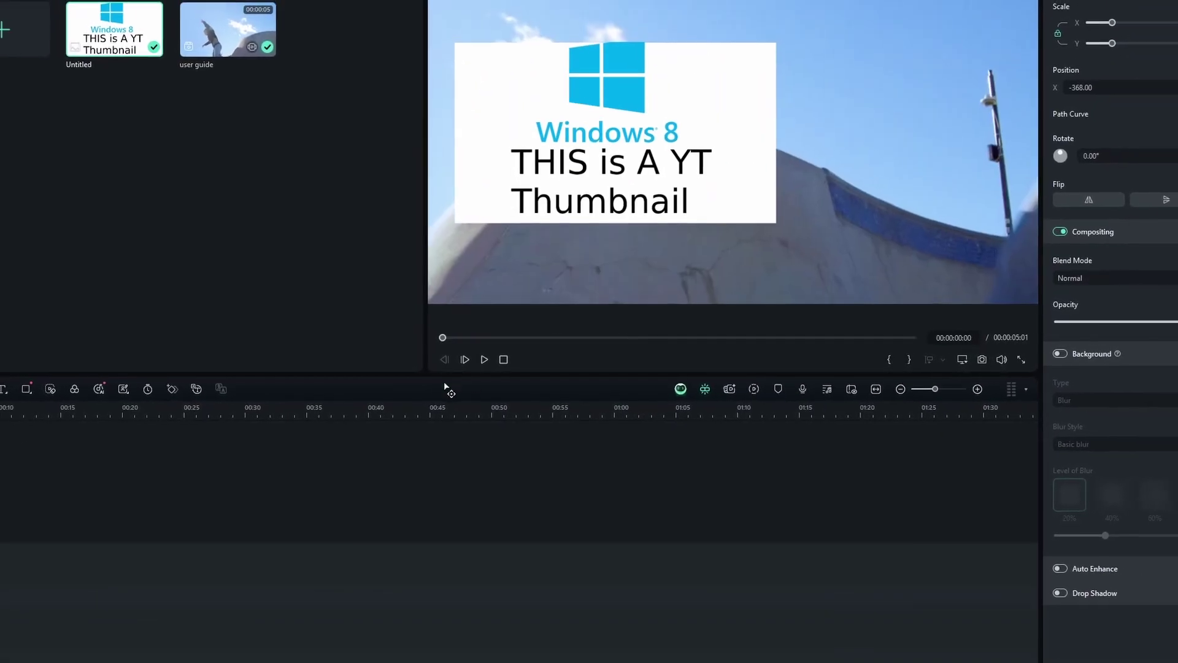
left_click(494, 356)
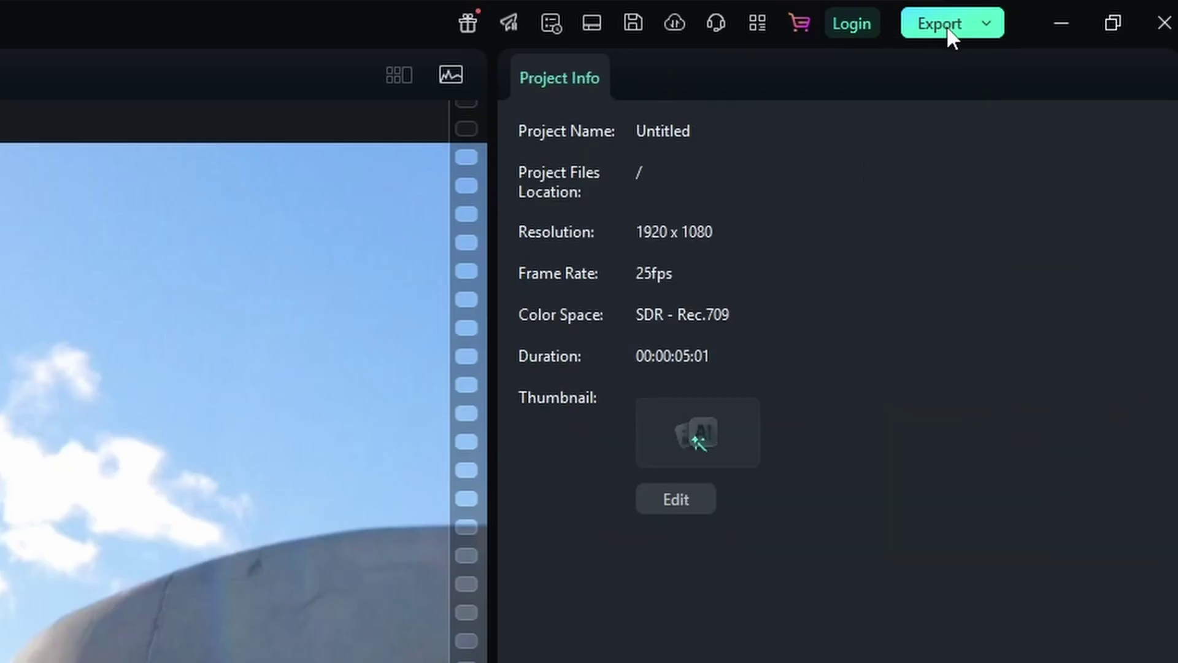
Try exporting the video, then close the login prompts and account reminder popup
left_click(946, 25)
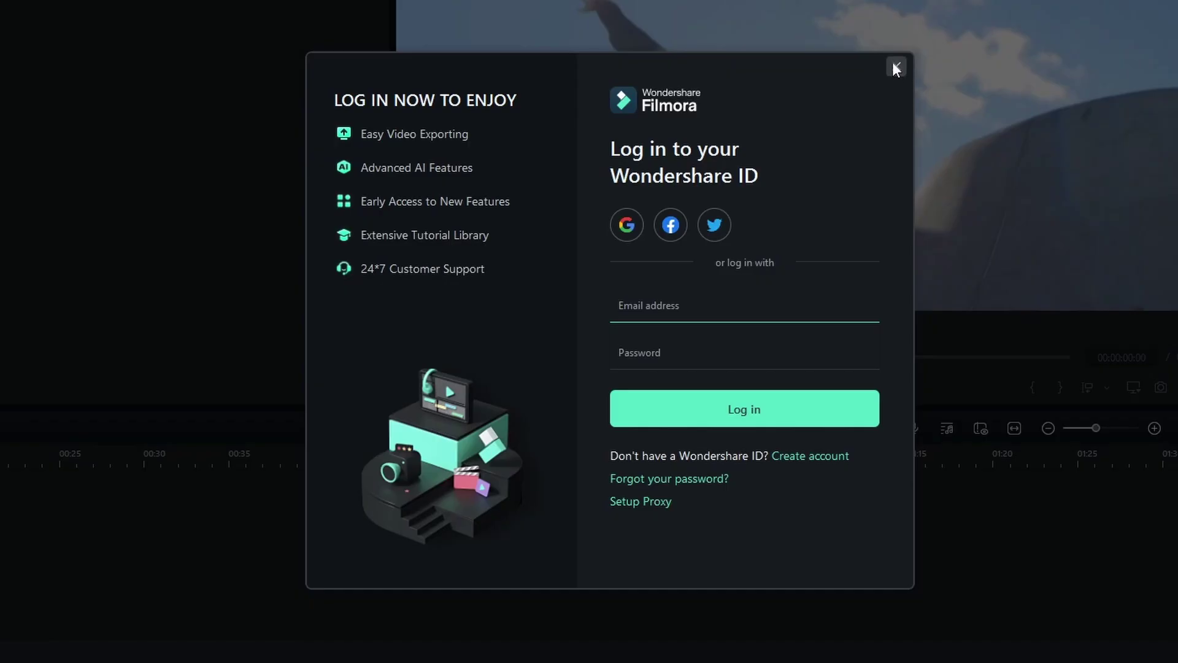
left_click(895, 66)
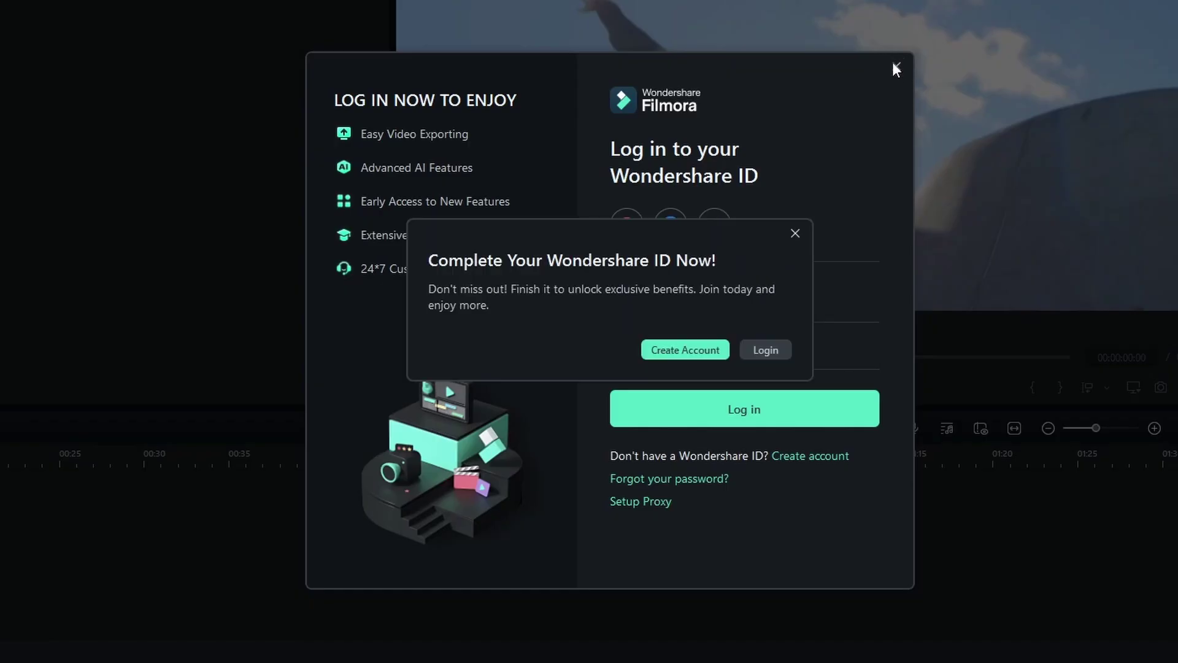
left_click(794, 231)
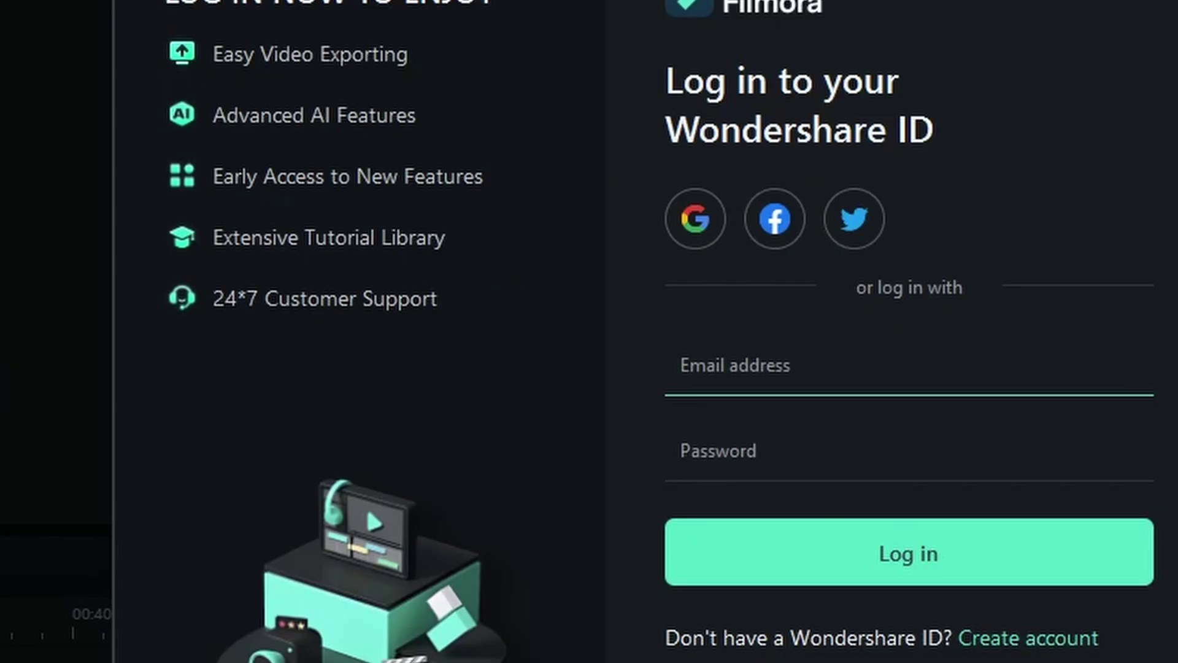
left_click(788, 157)
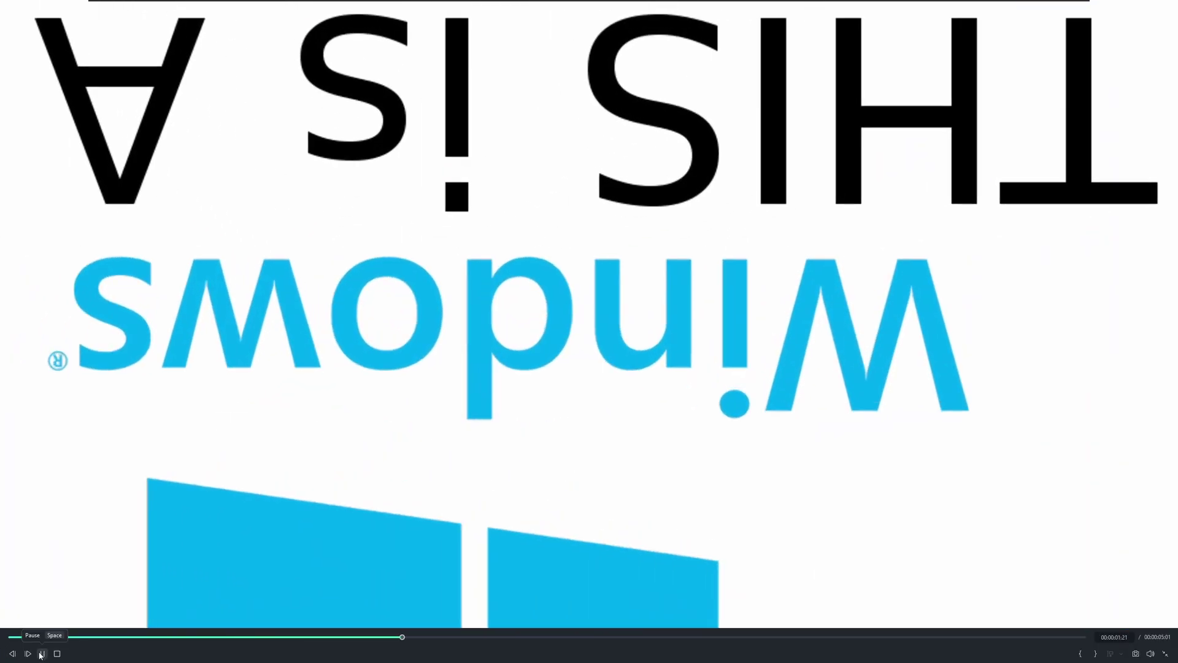
Leave full-screen preview, rewind the playhead to 0, and save the project as Untitled.wfp
key("Escape")
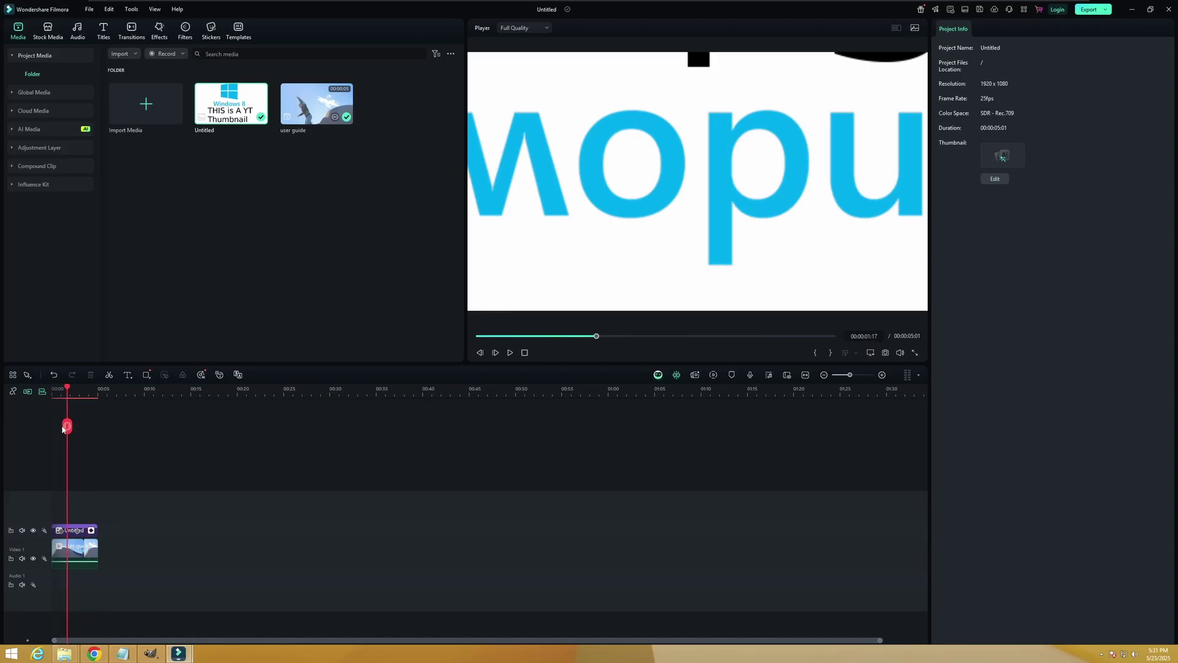
left_click_drag(62, 429, 35, 431)
key("shift+z")
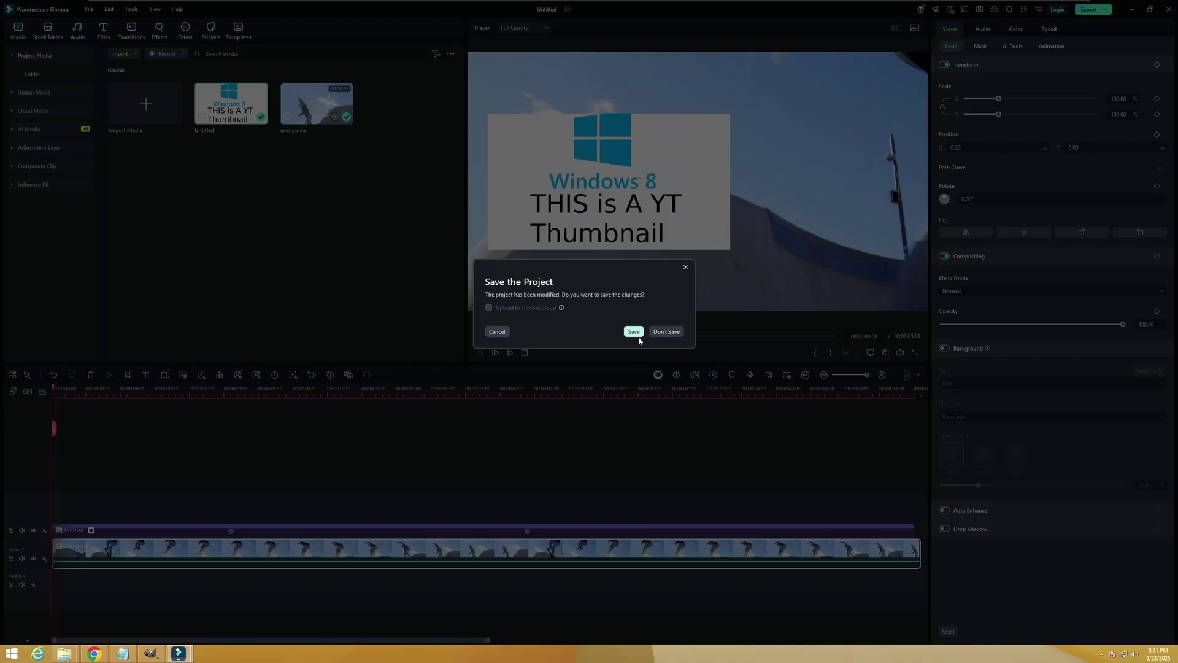
left_click(786, 402)
left_click(874, 579)
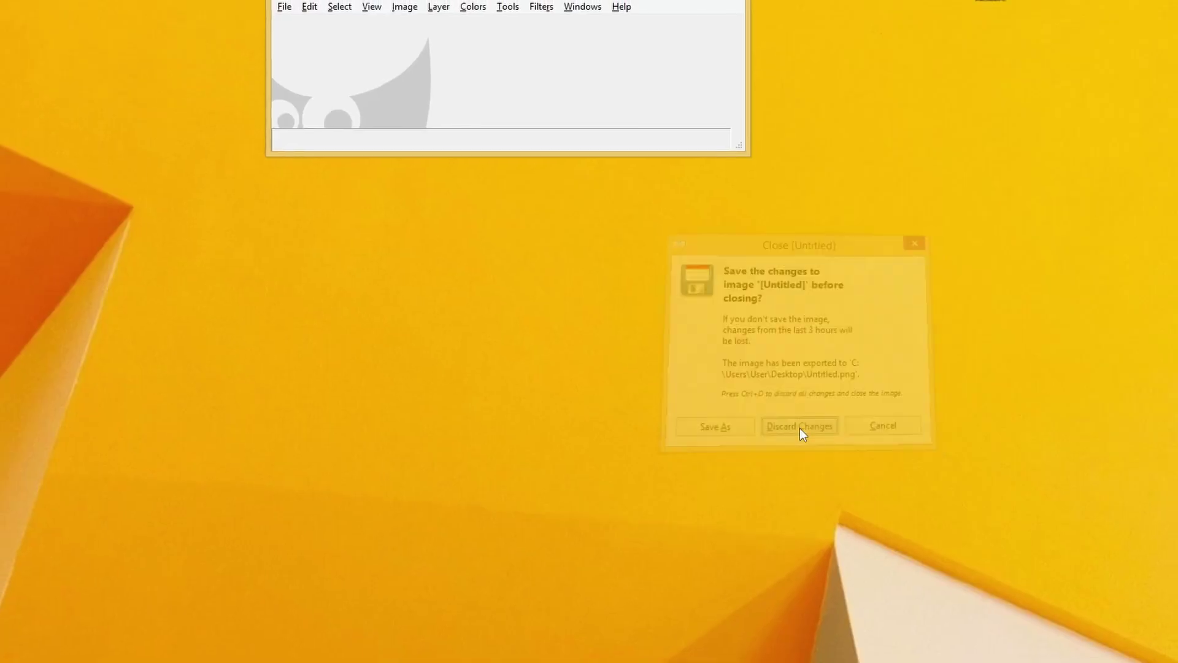
Close GIMP without saving the image changes, then bring up the full Apps list
left_click(797, 426)
left_click(739, 29)
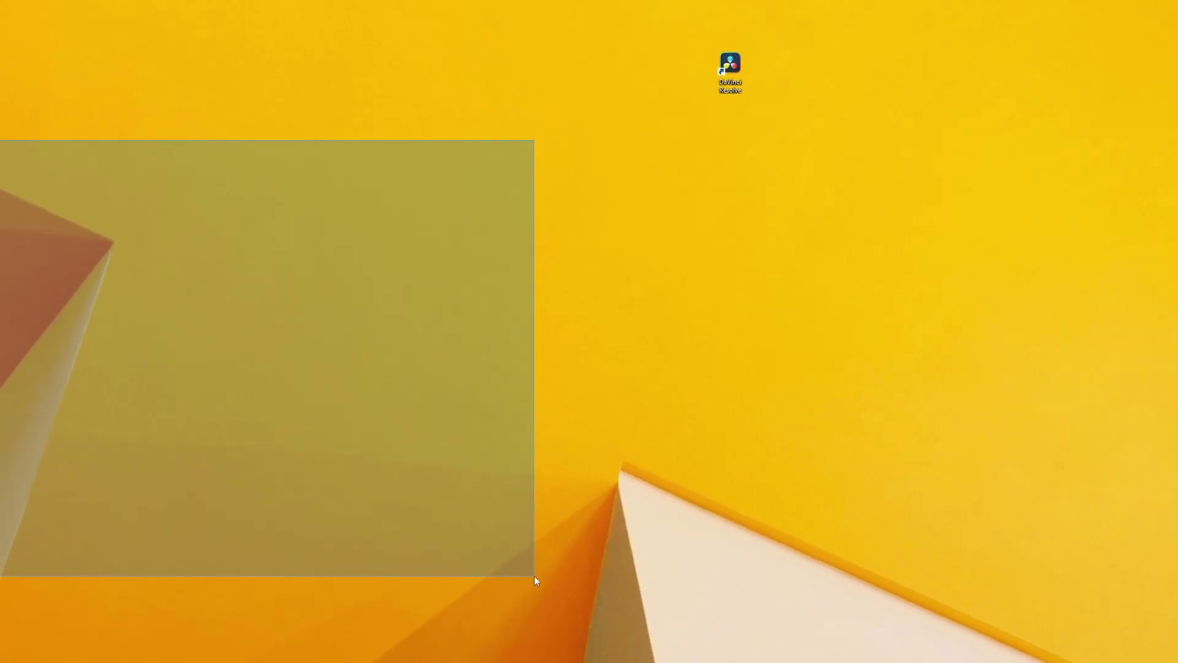
key("super")
left_click(118, 296)
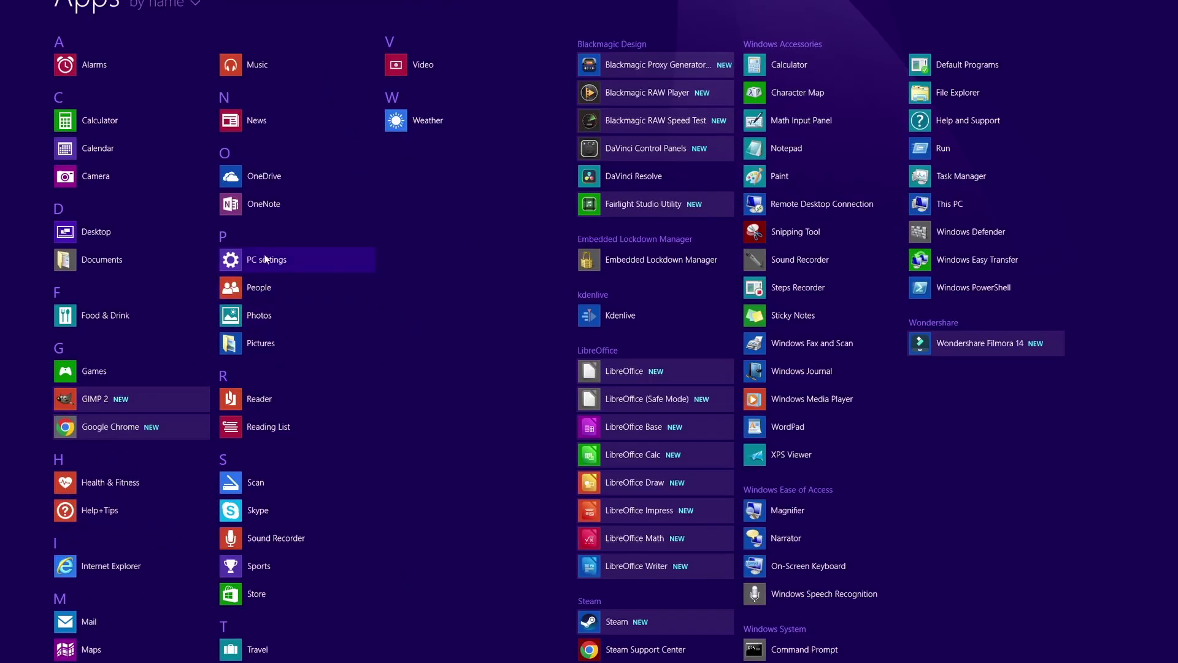
Switch the Windows theme to High Contrast #1 in Personalization
left_click(266, 258)
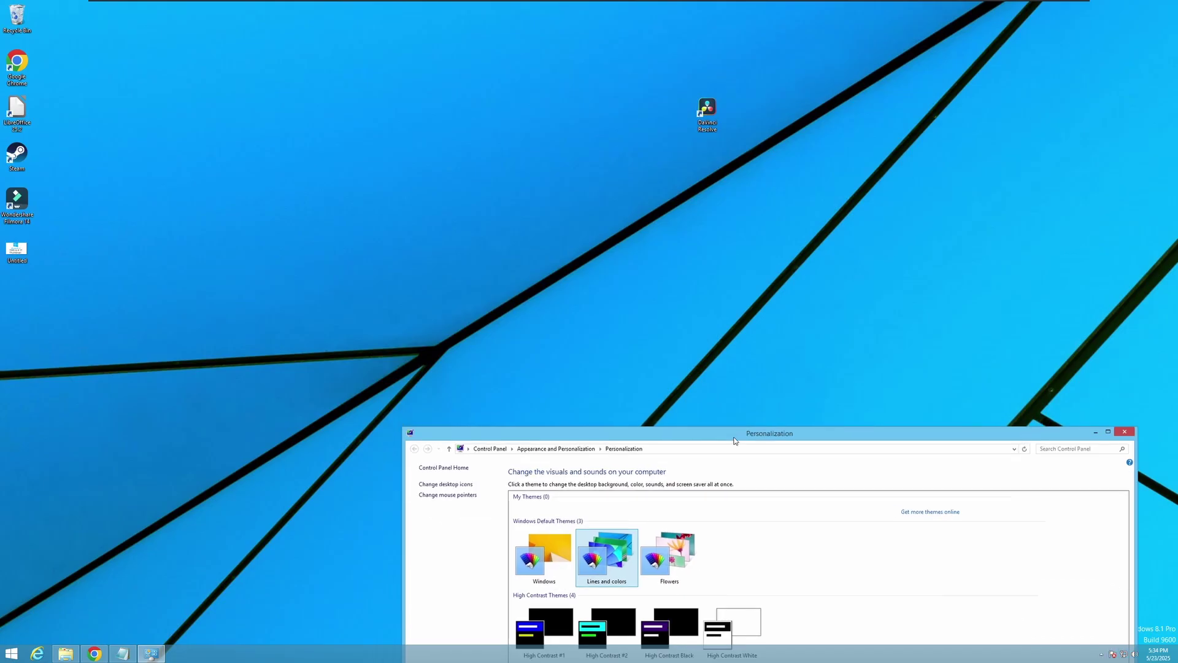
left_click_drag(731, 425, 555, 132)
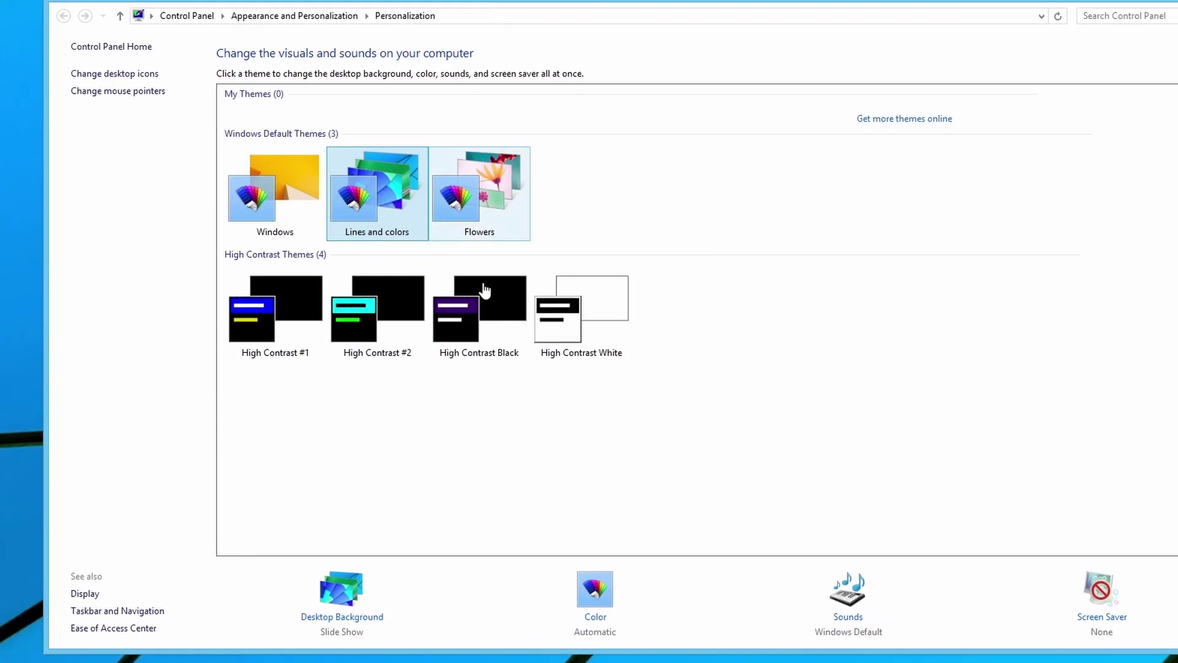
left_click(360, 337)
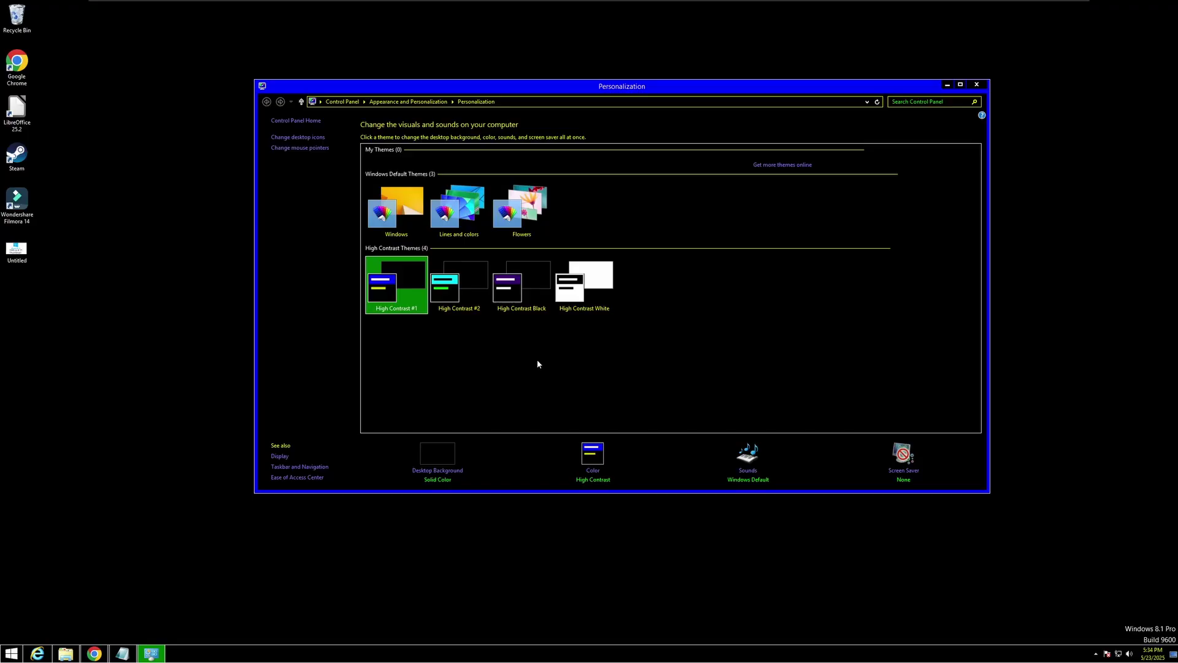
Preview the Asterisk, Calendar Reminder, Critical Battery Alarm and Device Connect system sounds
left_click(2, 658)
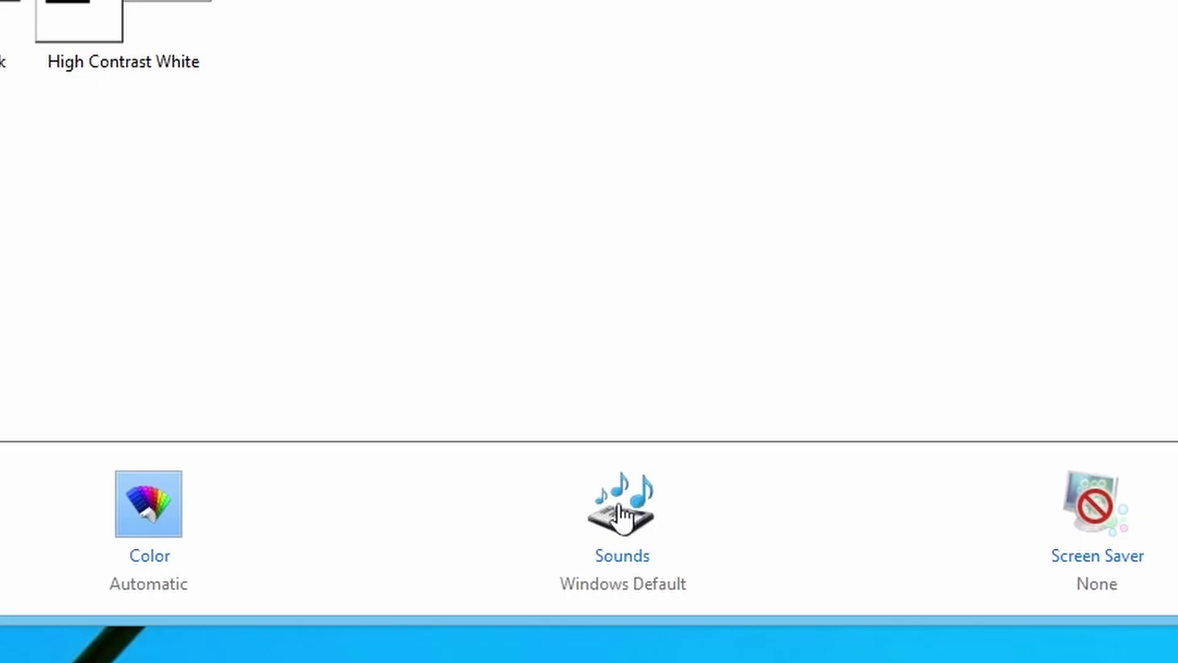
left_click(747, 454)
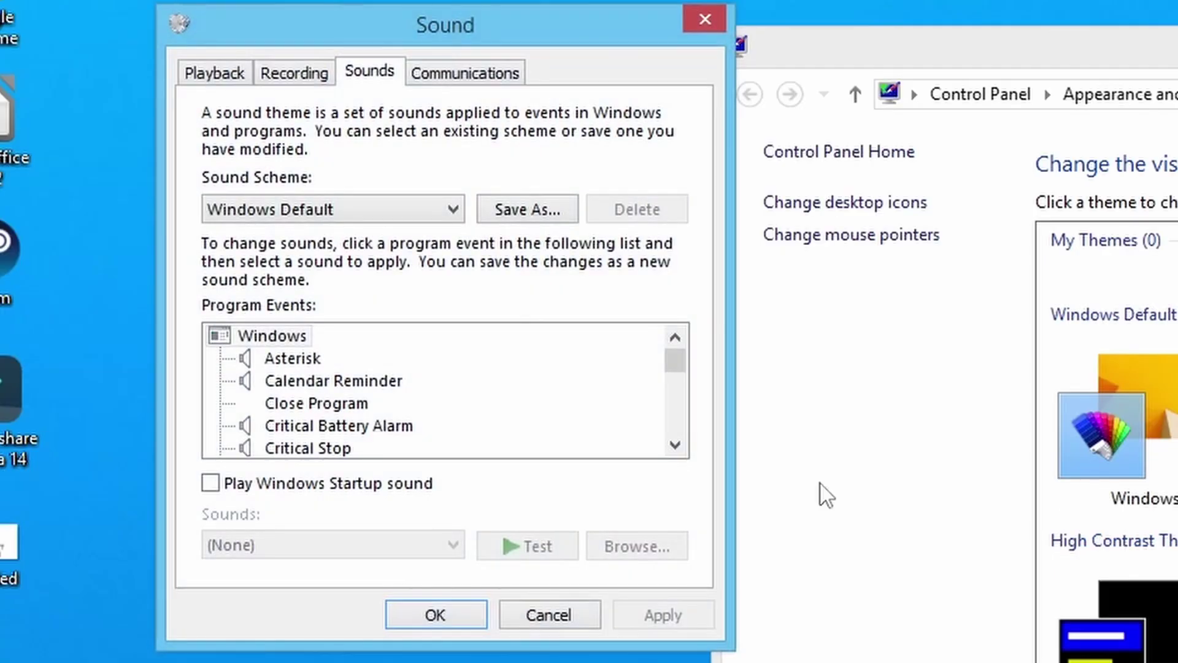
left_click(293, 357)
left_click(333, 380)
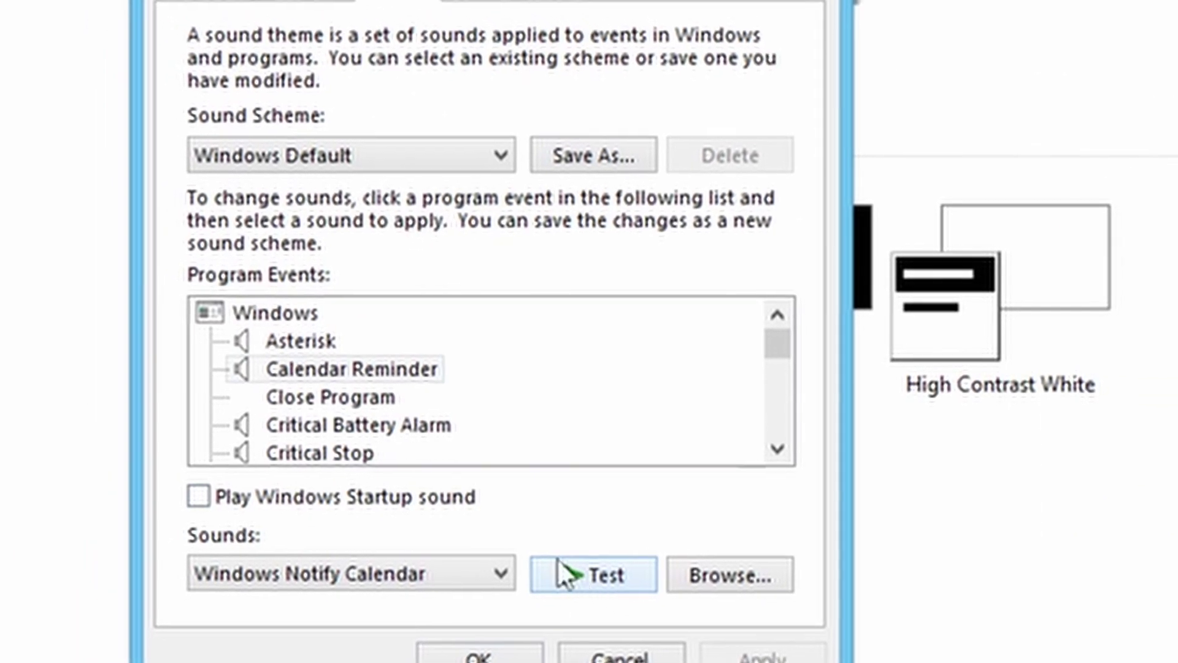
left_click(359, 425)
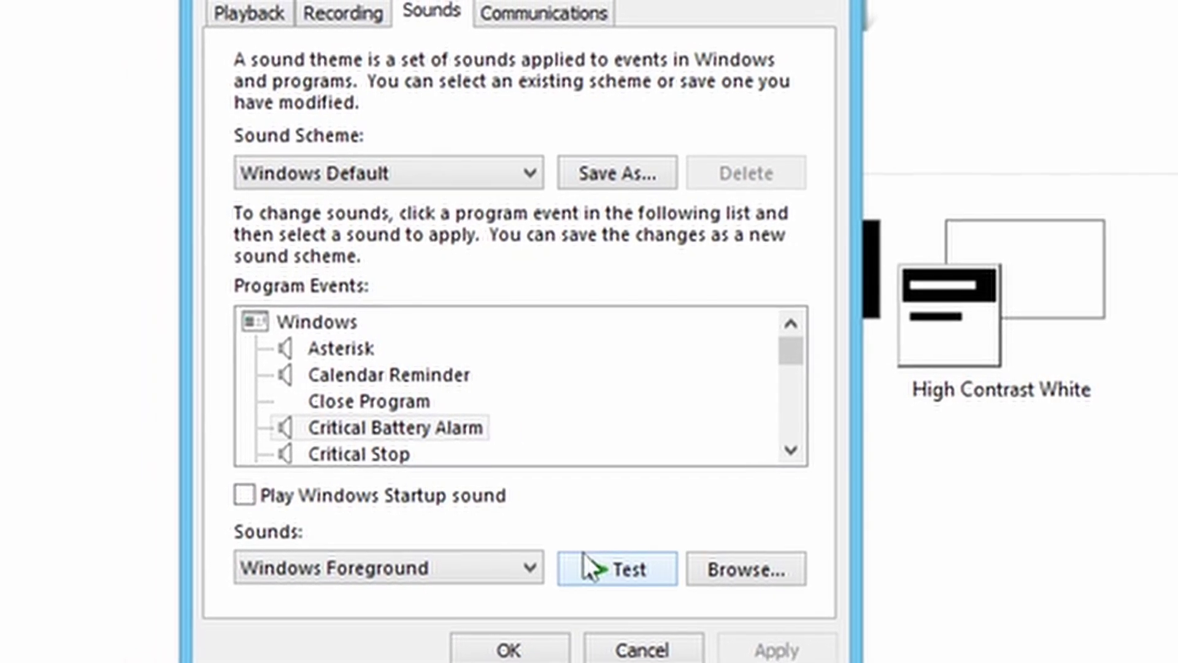
key("Down")
key("Down")
key("Down")
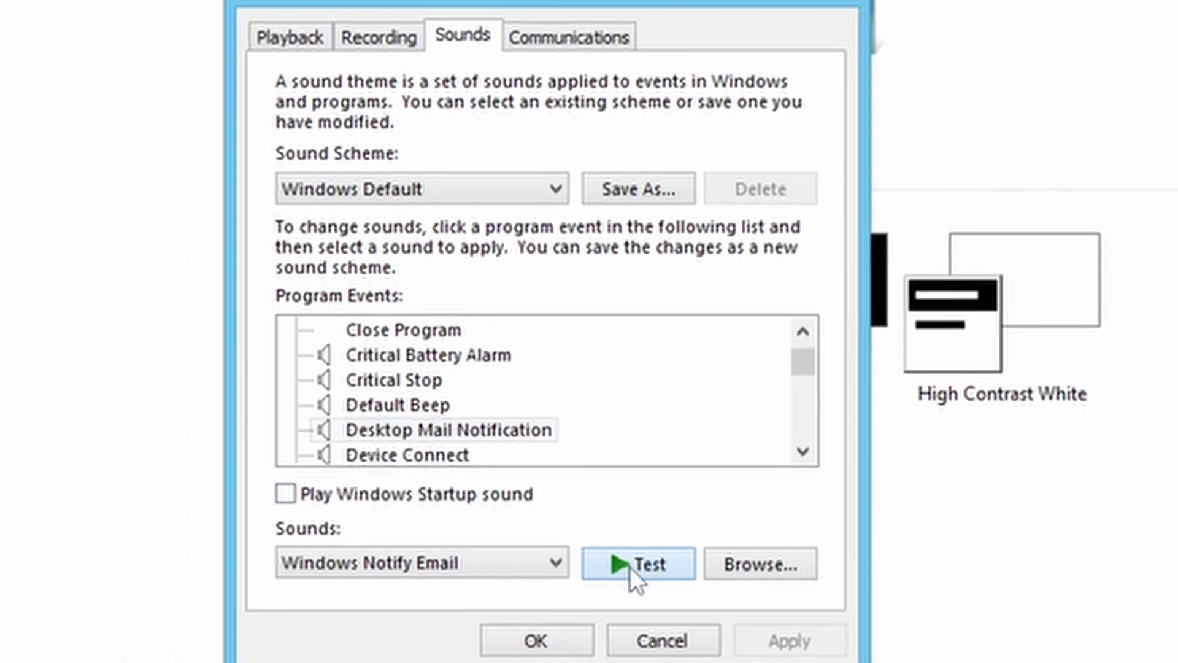
left_click(440, 455)
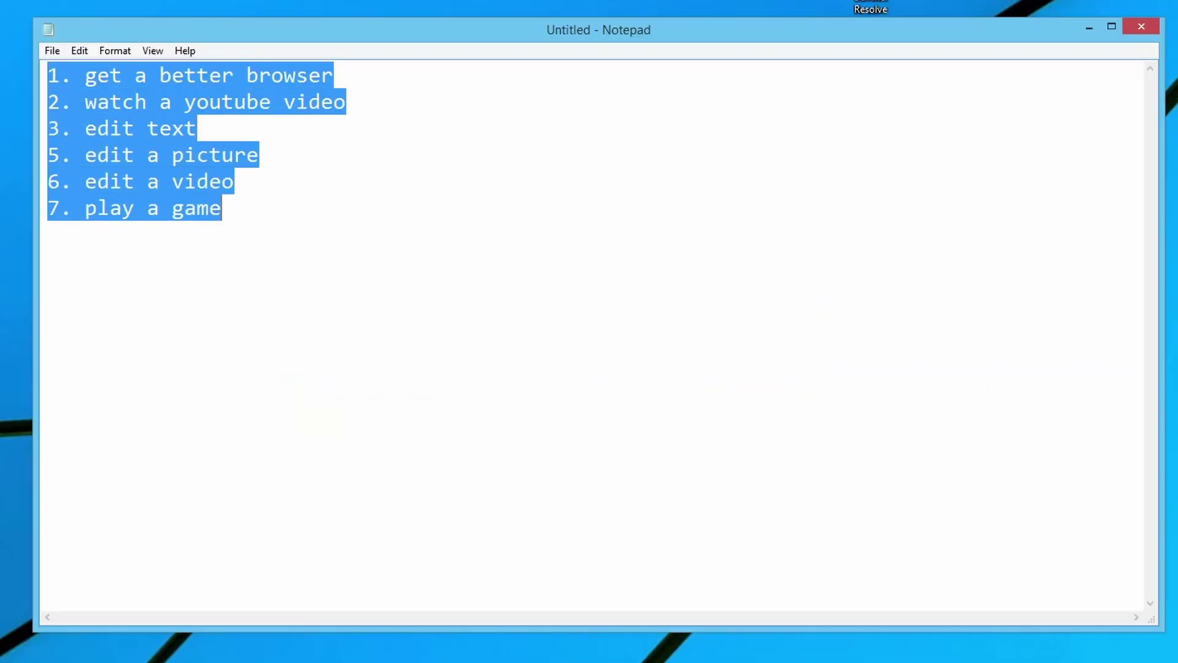
Deselect the text in the Notepad checklist
left_click(48, 234)
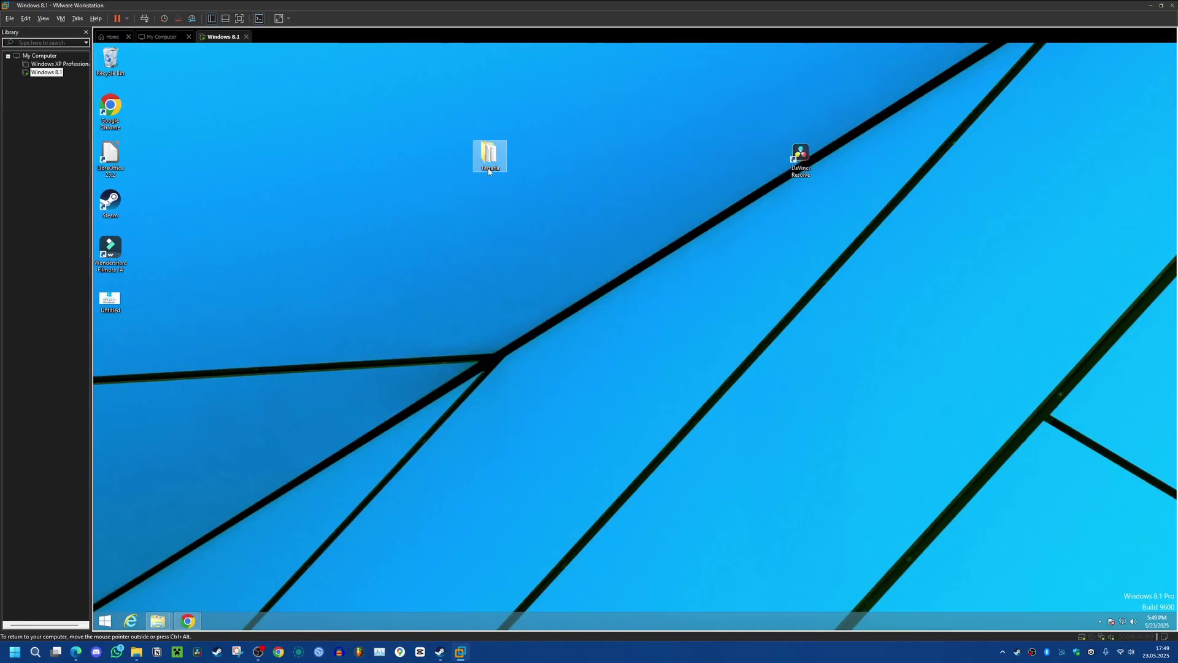
Run Terraria.exe from the desktop Terraria folder, then return to the Start screen after it crashes
double_click(486, 170)
double_click(382, 366)
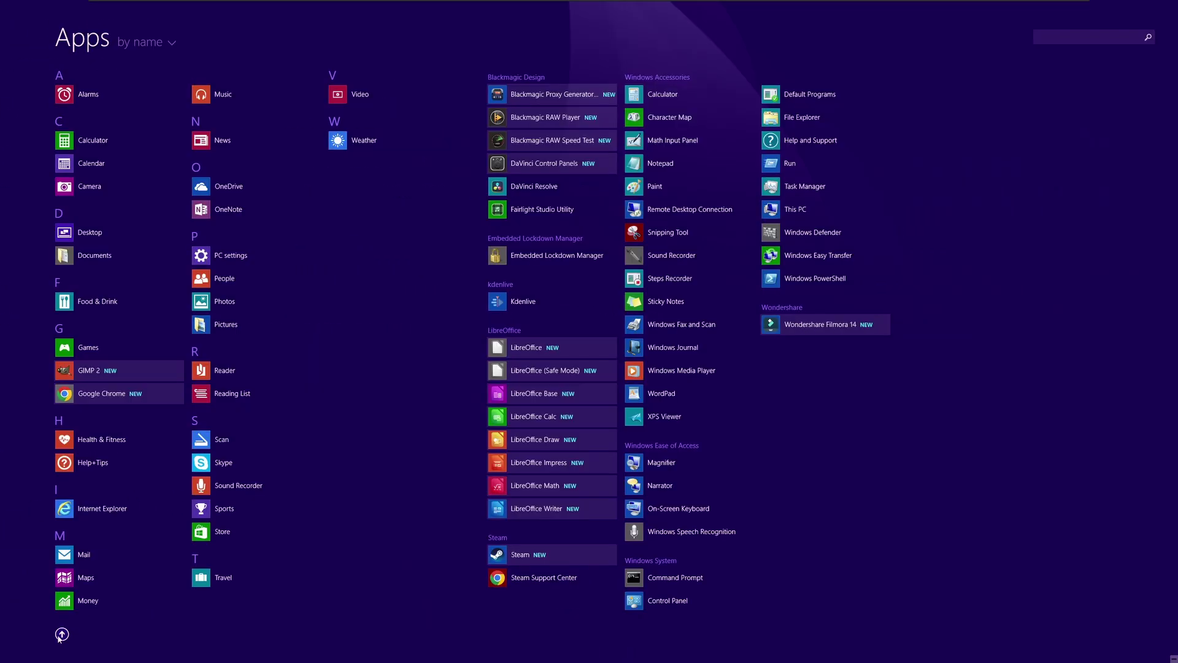
left_click(62, 634)
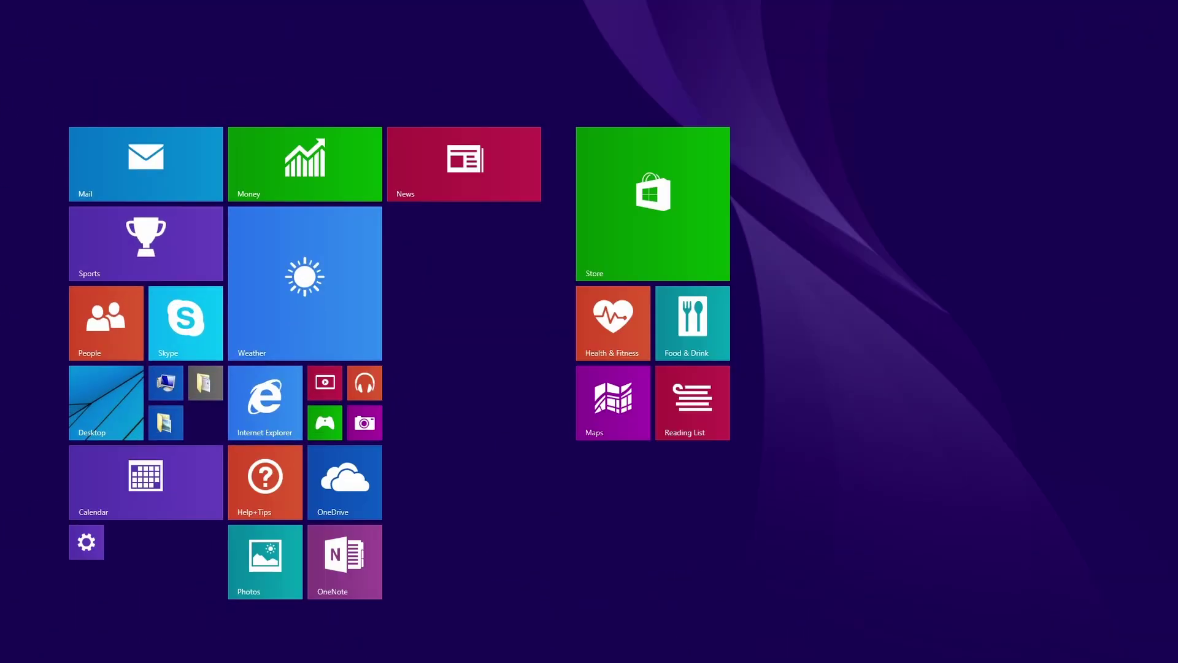